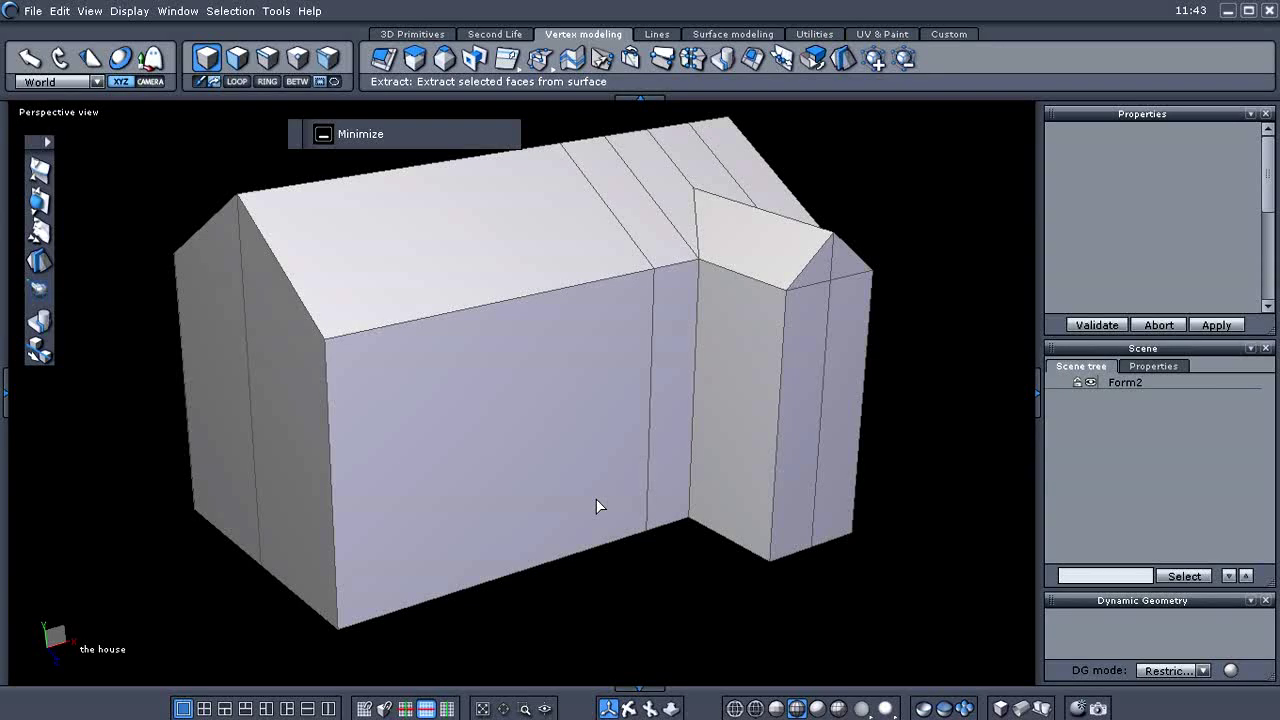
# Select the Form2 house object in the scene tree
pyautogui.moveTo(701, 594); pyautogui.dragTo(565, 490, button='middle')
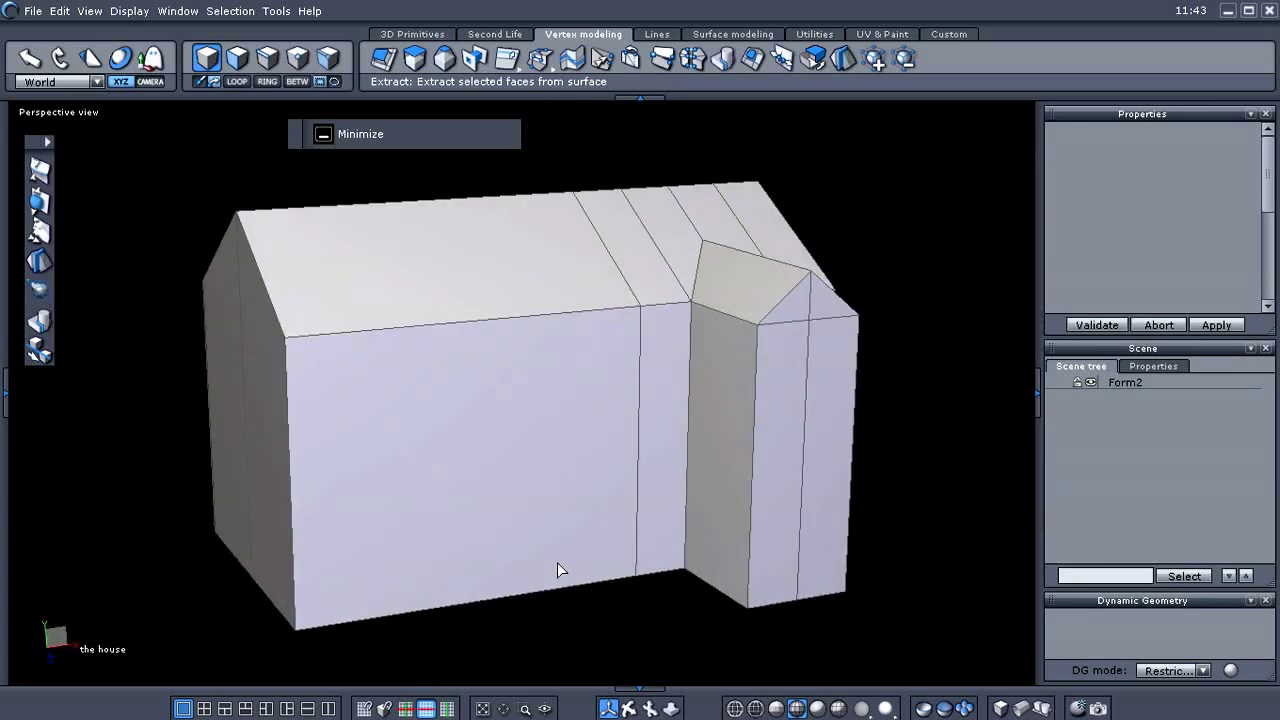
pyautogui.moveTo(560, 560); pyautogui.dragTo(657, 523, button='middle')
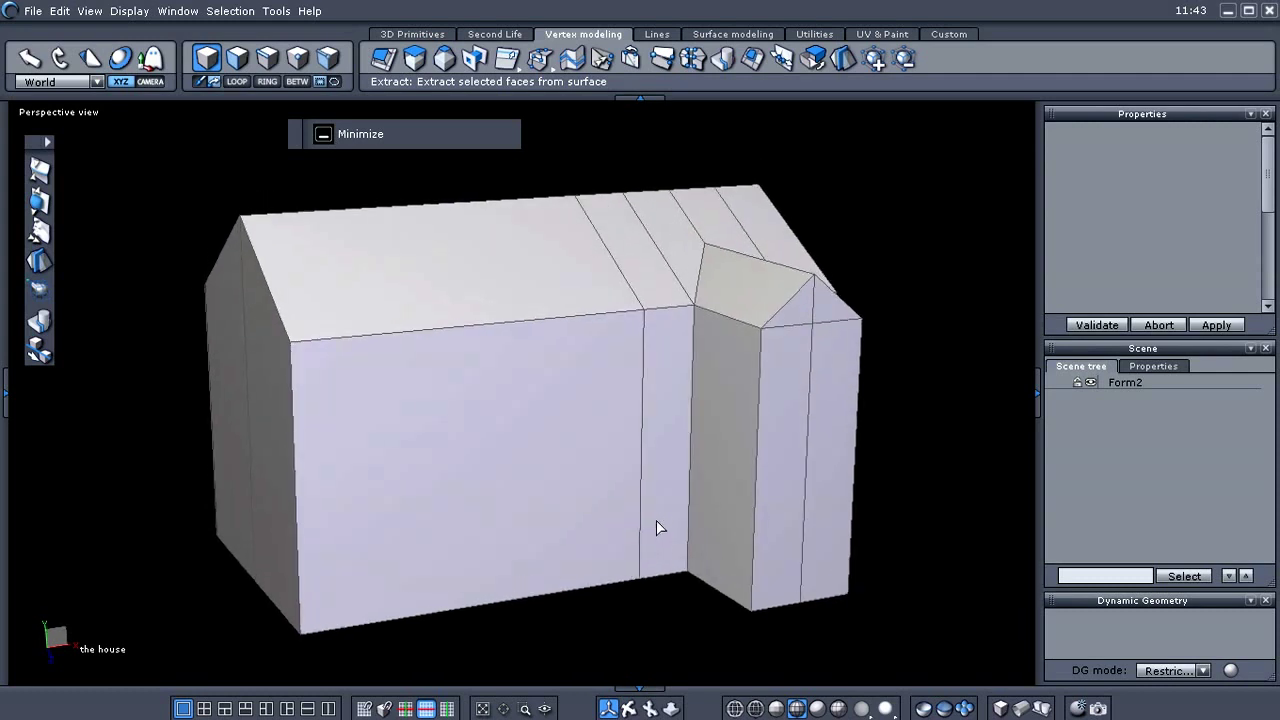
pyautogui.click(1127, 386)
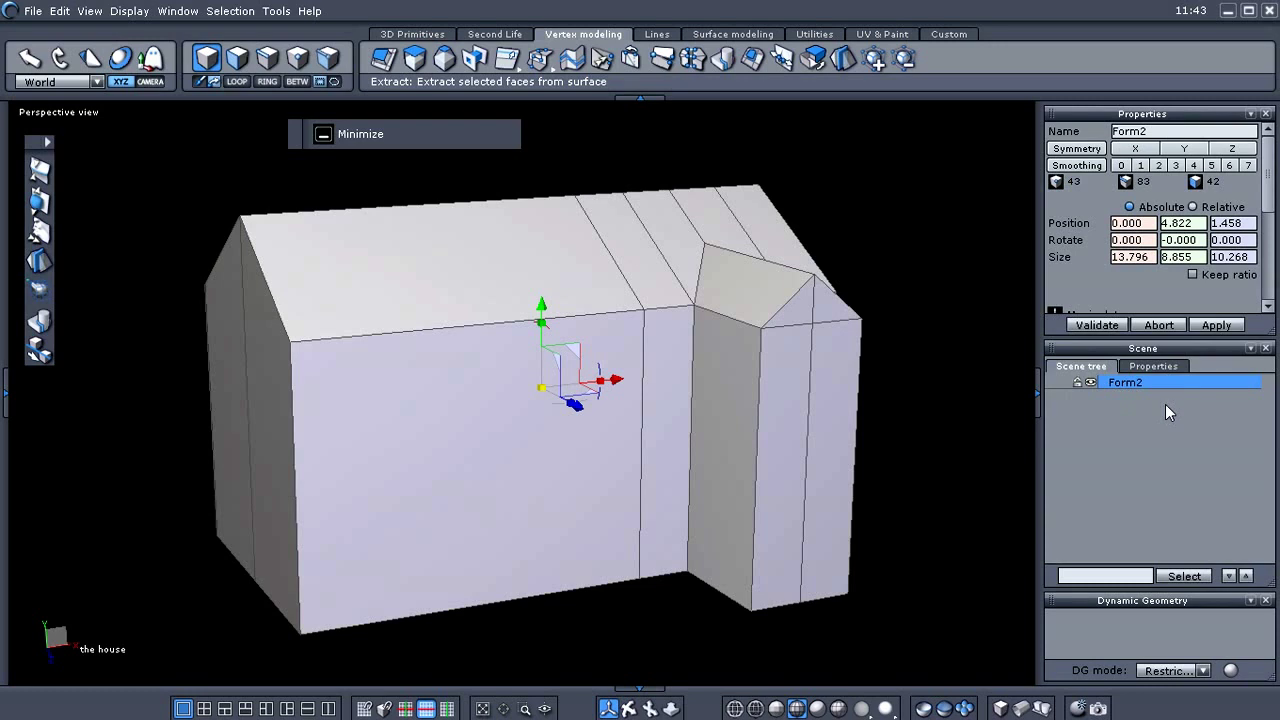
pyautogui.hotkey('ctrl', '2')
pyautogui.moveTo(1193, 364)
pyautogui.mouseDown()
pyautogui.moveTo(1185, 431)
pyautogui.moveTo(1152, 356)
pyautogui.mouseUp()
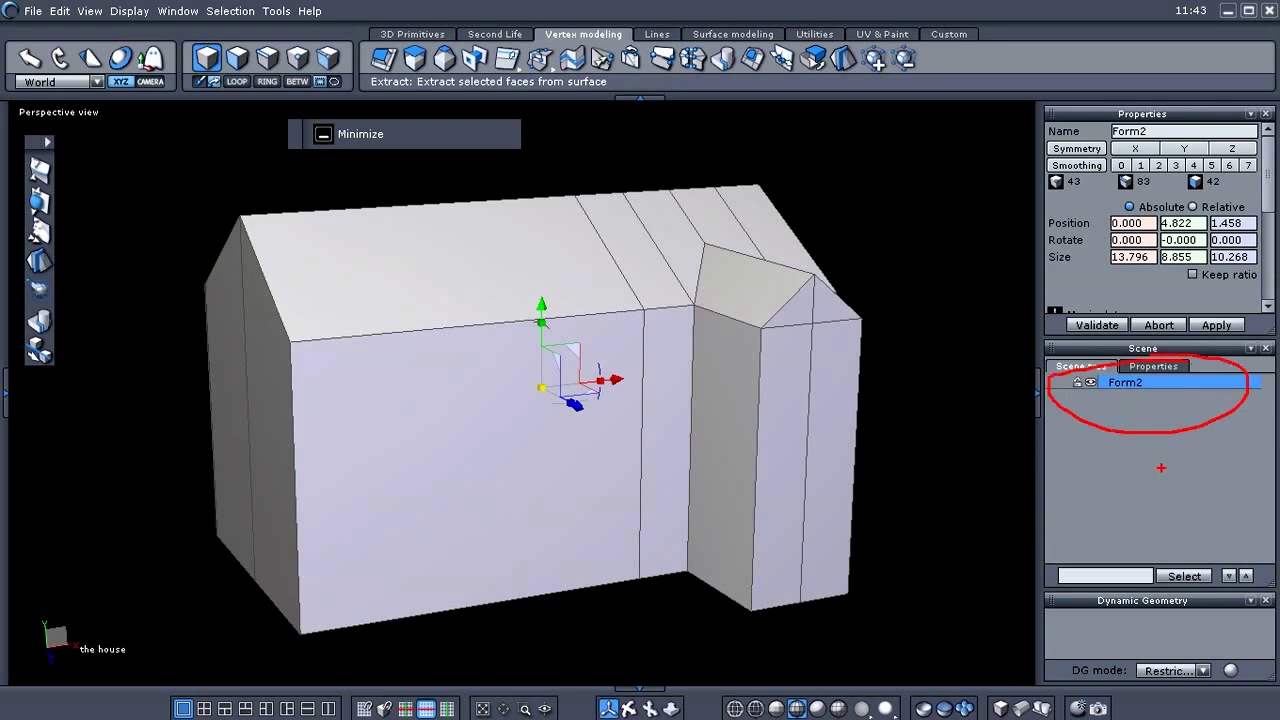
pyautogui.press('Escape')
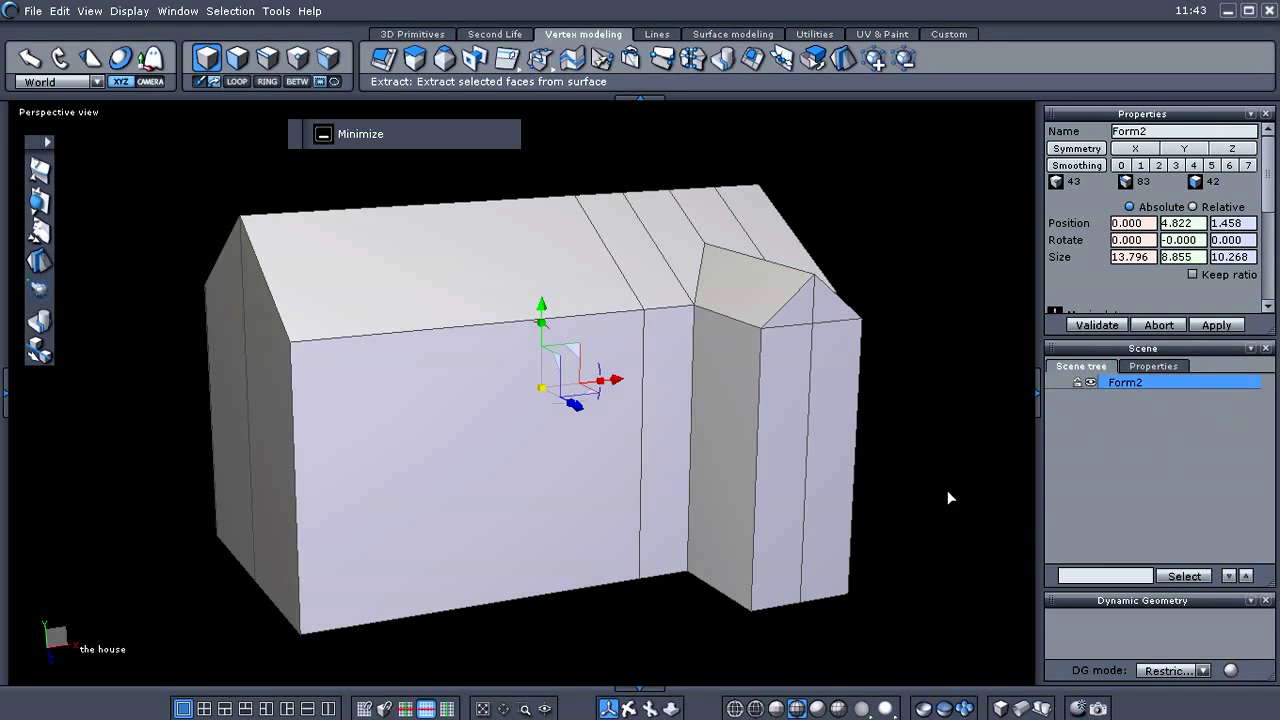
# Switch to face selection and select both halves of the house's gable end wall
pyautogui.moveTo(936, 483)
pyautogui.mouseDown(button='middle')
pyautogui.moveTo(671, 491)
pyautogui.moveTo(709, 329)
pyautogui.moveTo(942, 495)
pyautogui.mouseUp(button='middle')
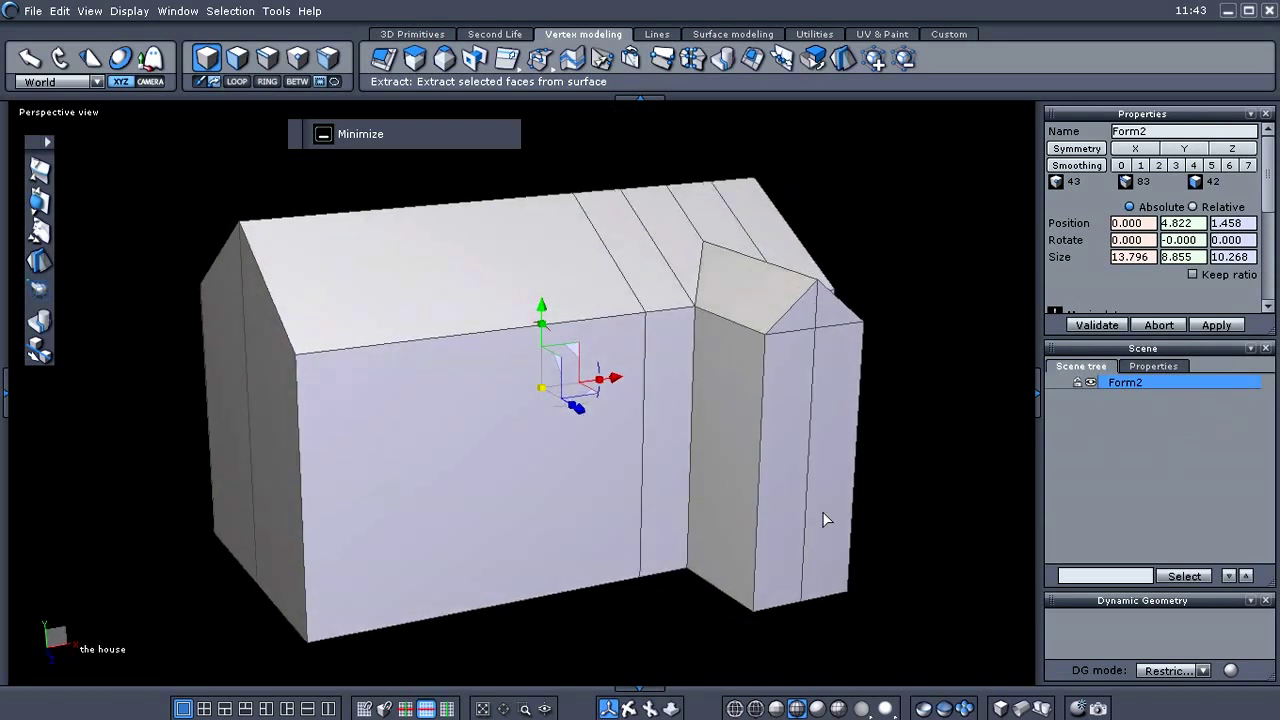
pyautogui.moveTo(823, 517)
pyautogui.mouseDown(button='middle')
pyautogui.moveTo(834, 497)
pyautogui.moveTo(838, 508)
pyautogui.mouseUp(button='middle')
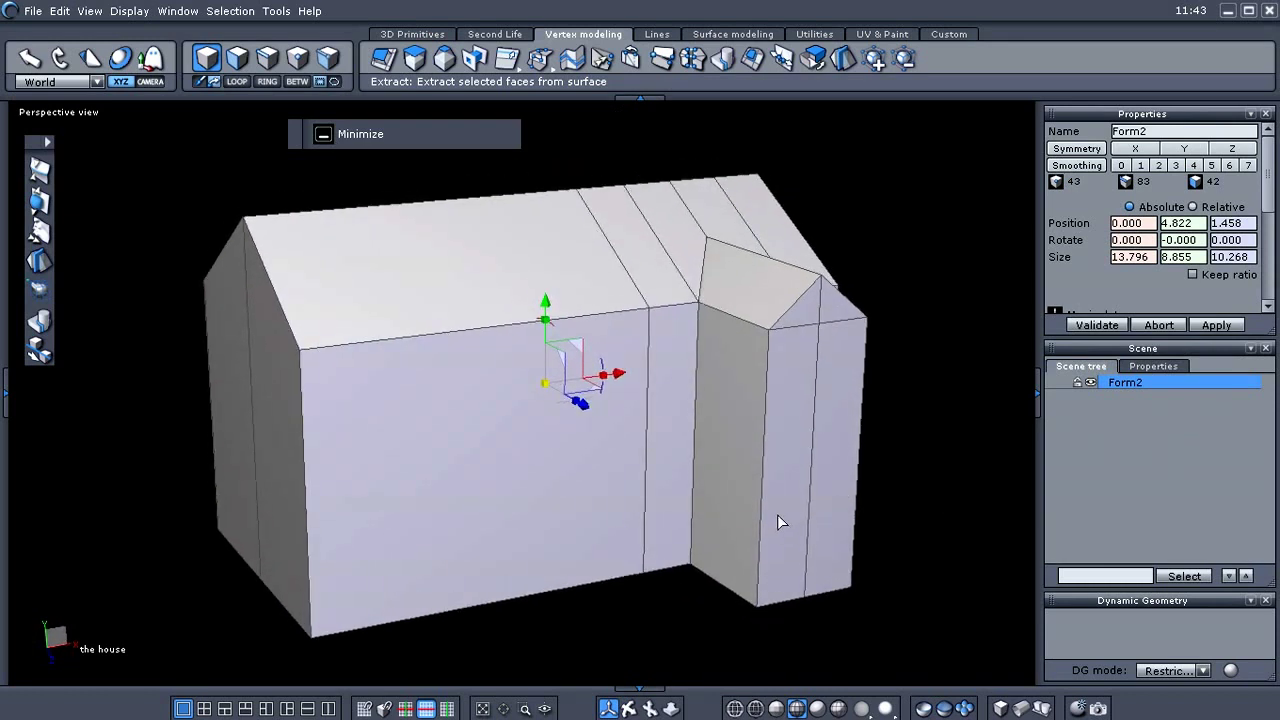
pyautogui.moveTo(749, 485); pyautogui.dragTo(825, 479, button='middle')
pyautogui.rightClick(623, 505)
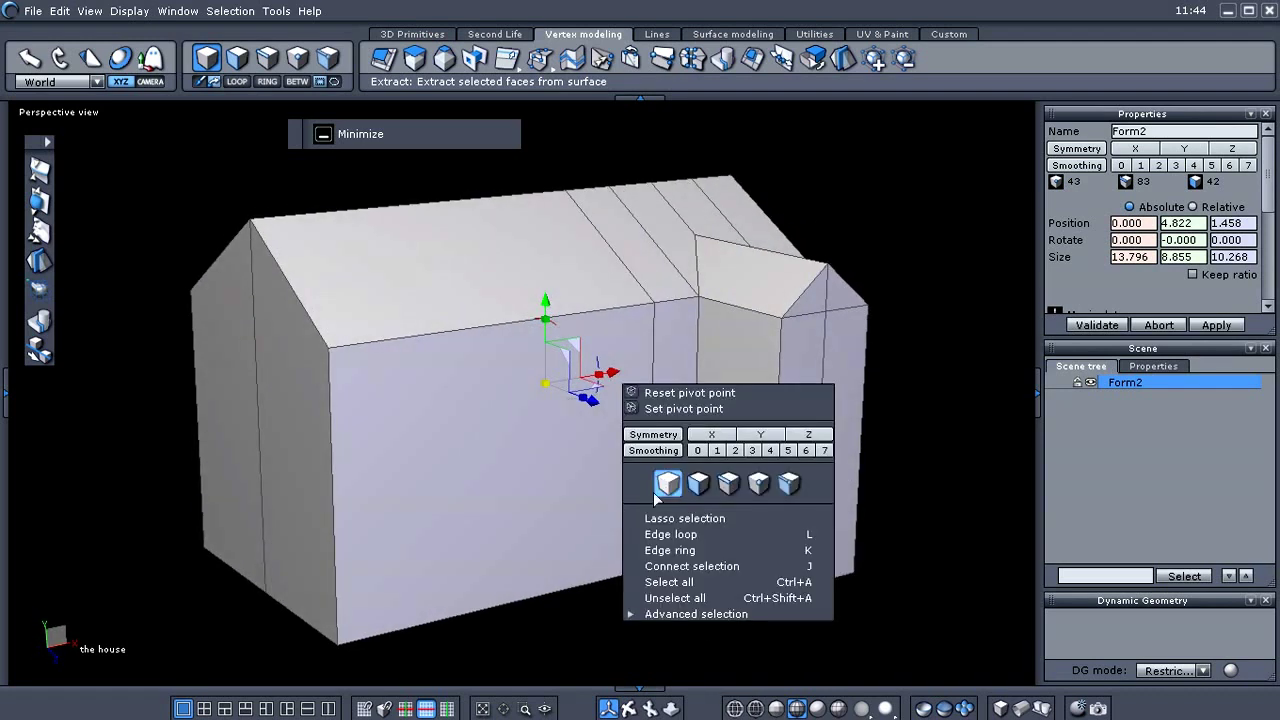
pyautogui.click(667, 488)
pyautogui.moveTo(546, 520); pyautogui.dragTo(540, 482, button='middle')
pyautogui.rightClick(506, 491)
pyautogui.click(586, 474)
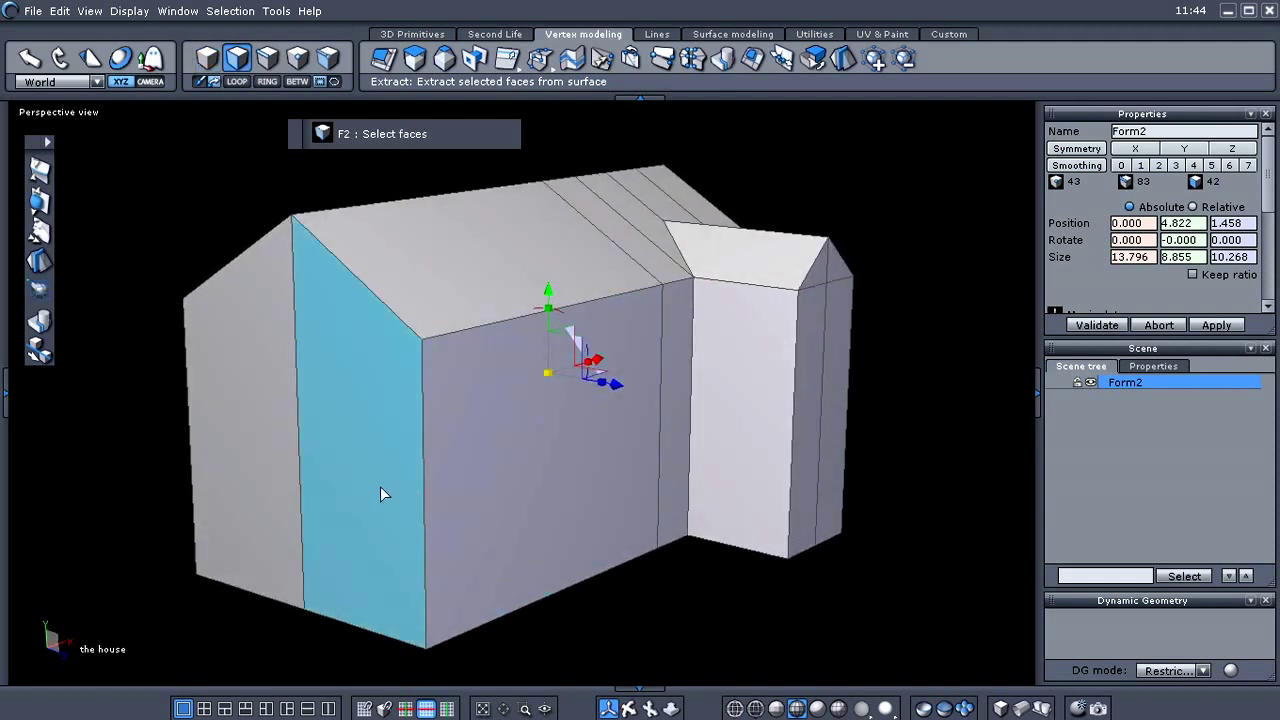
pyautogui.keyDown('shift'); pyautogui.click(251, 479); pyautogui.keyUp('shift')
pyautogui.moveTo(705, 646); pyautogui.dragTo(729, 627, button='middle')
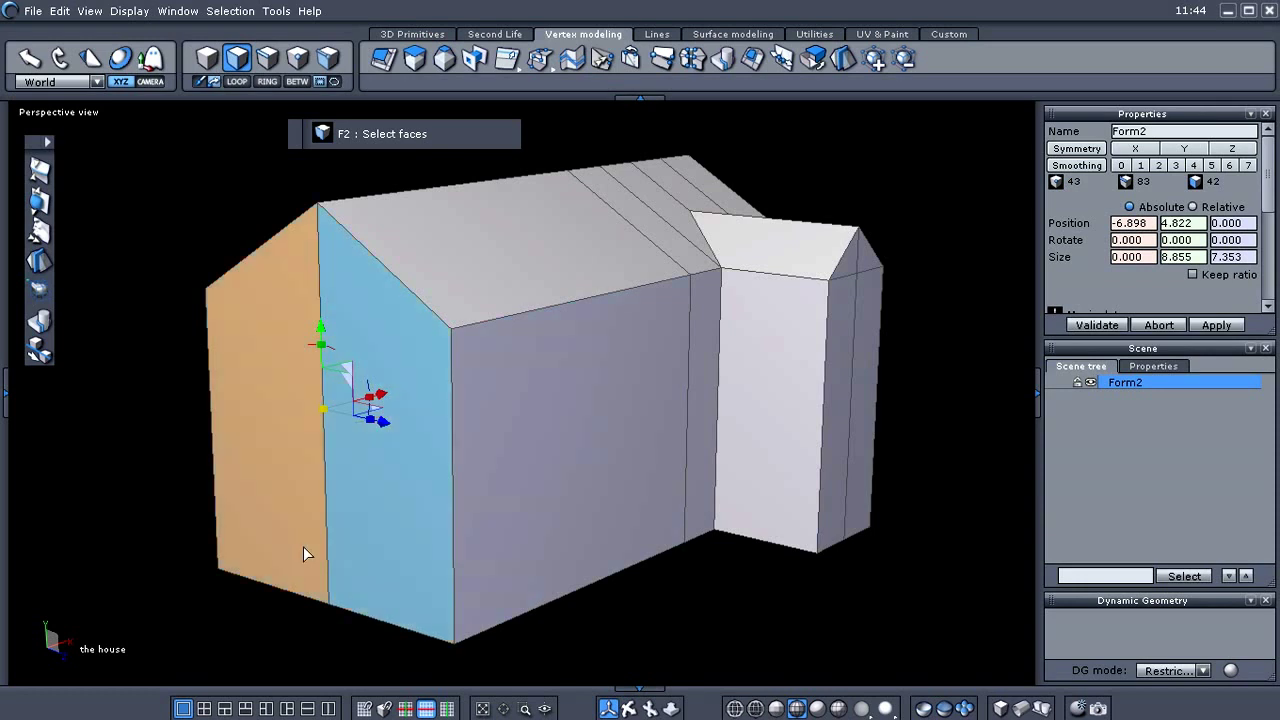
pyautogui.moveTo(686, 612); pyautogui.dragTo(722, 604, button='middle')
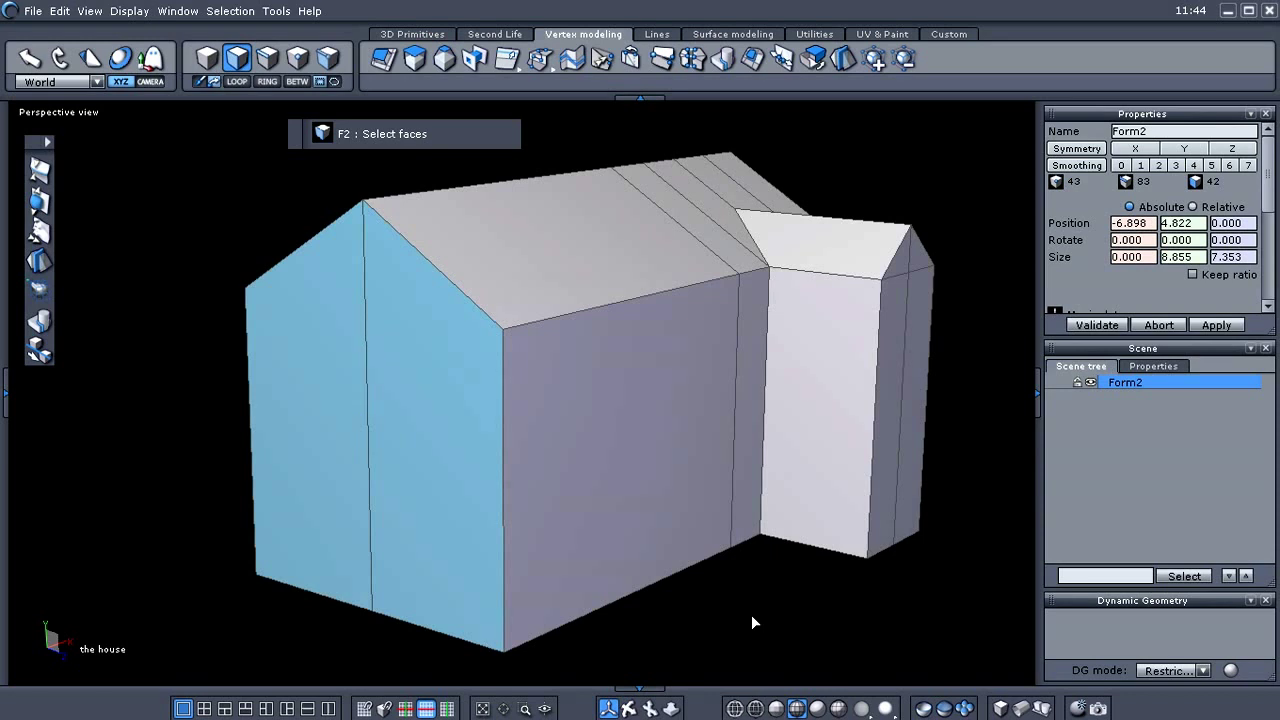
# Grow the gable face selection once, extract it as a separate object, and hide the original Form2
pyautogui.hotkey('shift', '+')
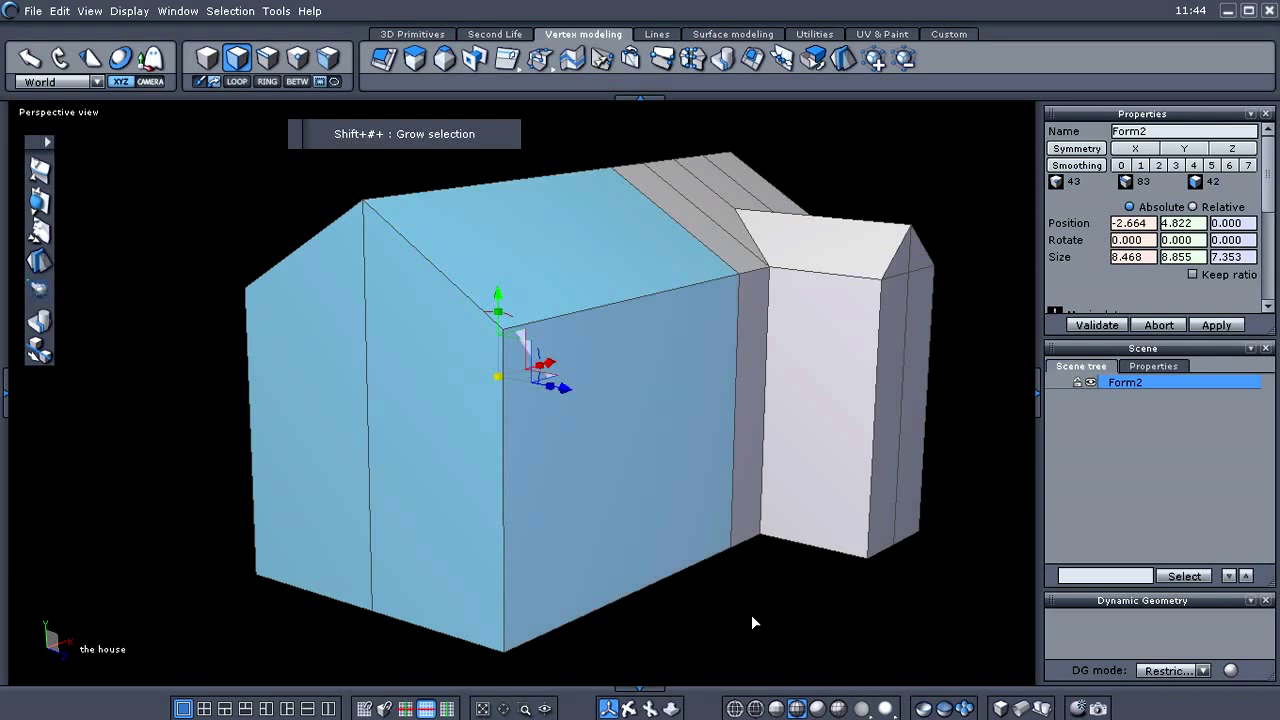
pyautogui.moveTo(729, 617)
pyautogui.mouseDown(button='middle')
pyautogui.moveTo(723, 586)
pyautogui.moveTo(534, 503)
pyautogui.moveTo(568, 365)
pyautogui.moveTo(720, 594)
pyautogui.moveTo(771, 600)
pyautogui.moveTo(750, 626)
pyautogui.mouseUp(button='middle')
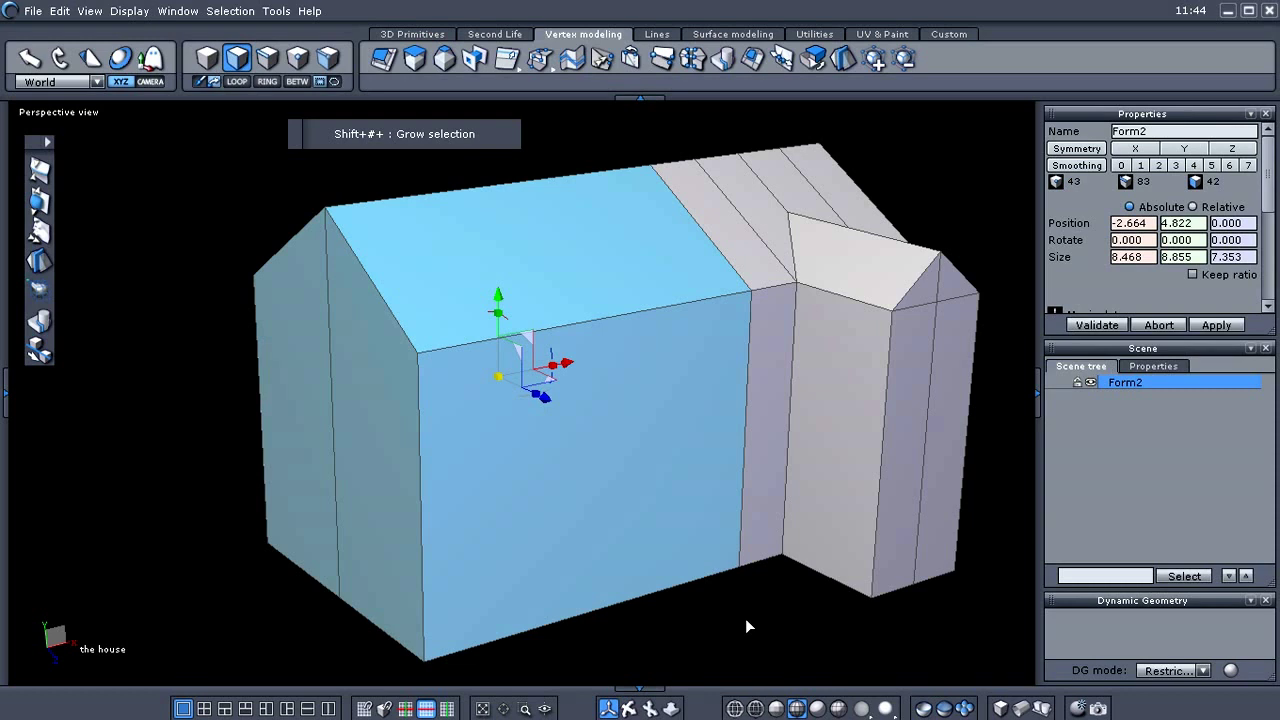
pyautogui.moveTo(746, 620); pyautogui.dragTo(774, 634, button='middle')
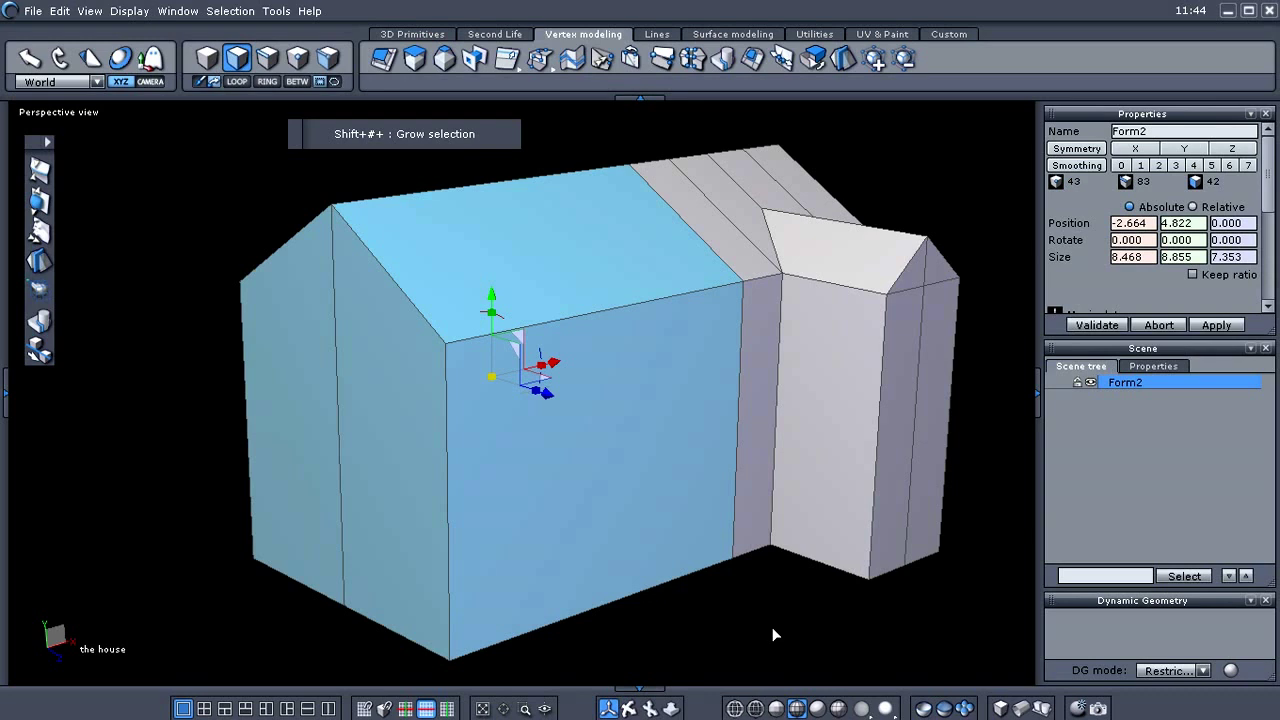
pyautogui.moveTo(797, 639); pyautogui.dragTo(705, 440, button='middle')
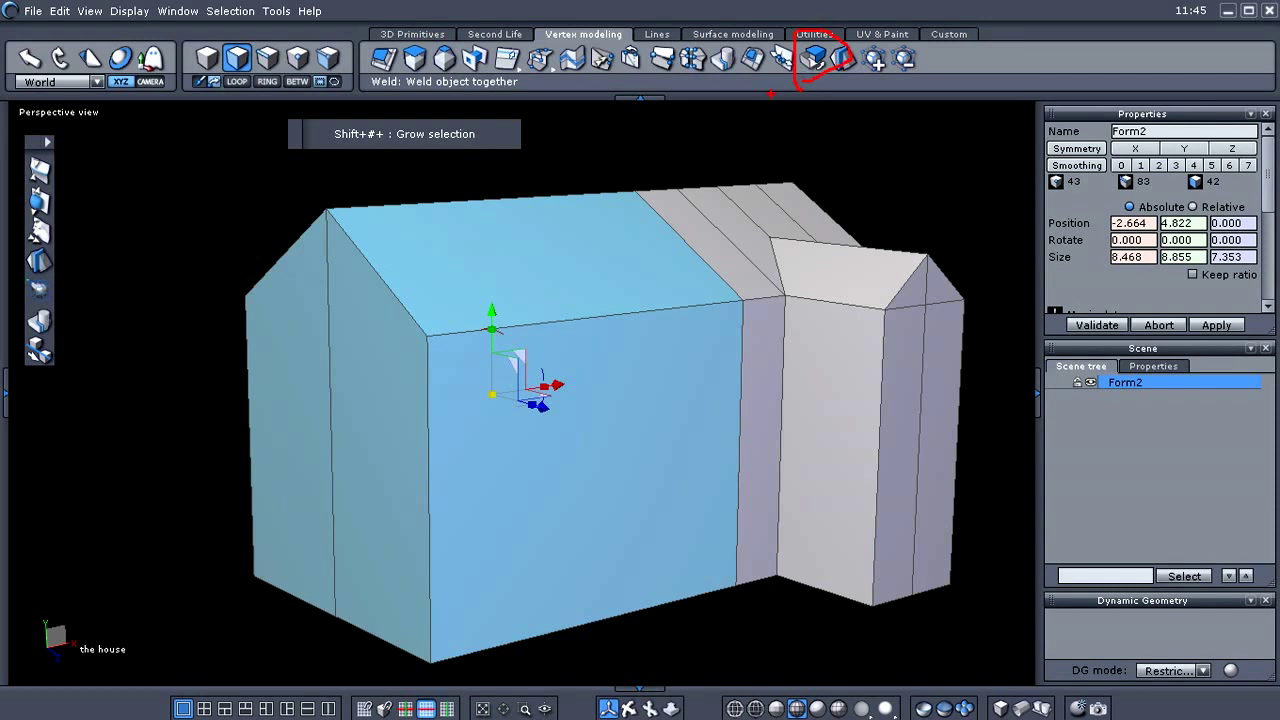
pyautogui.click(815, 62)
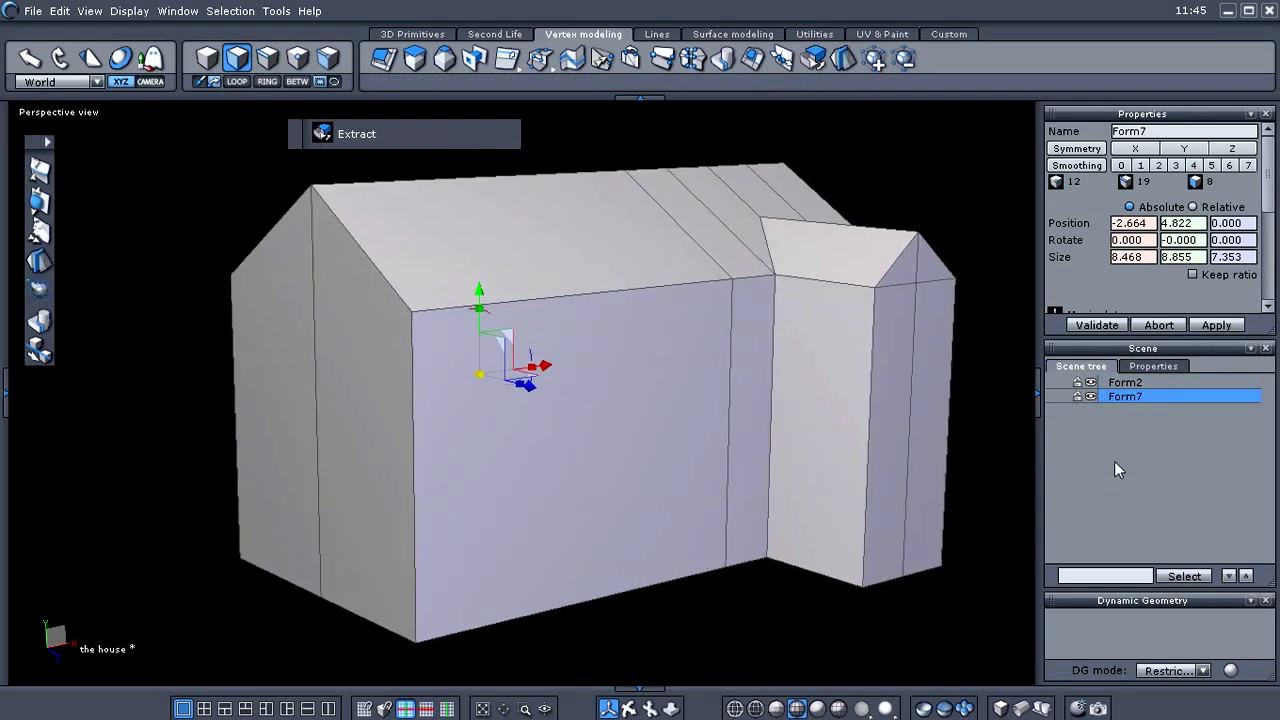
pyautogui.moveTo(1168, 395)
pyautogui.mouseDown()
pyautogui.moveTo(1125, 355)
pyautogui.moveTo(1080, 435)
pyautogui.moveTo(1171, 413)
pyautogui.mouseUp()
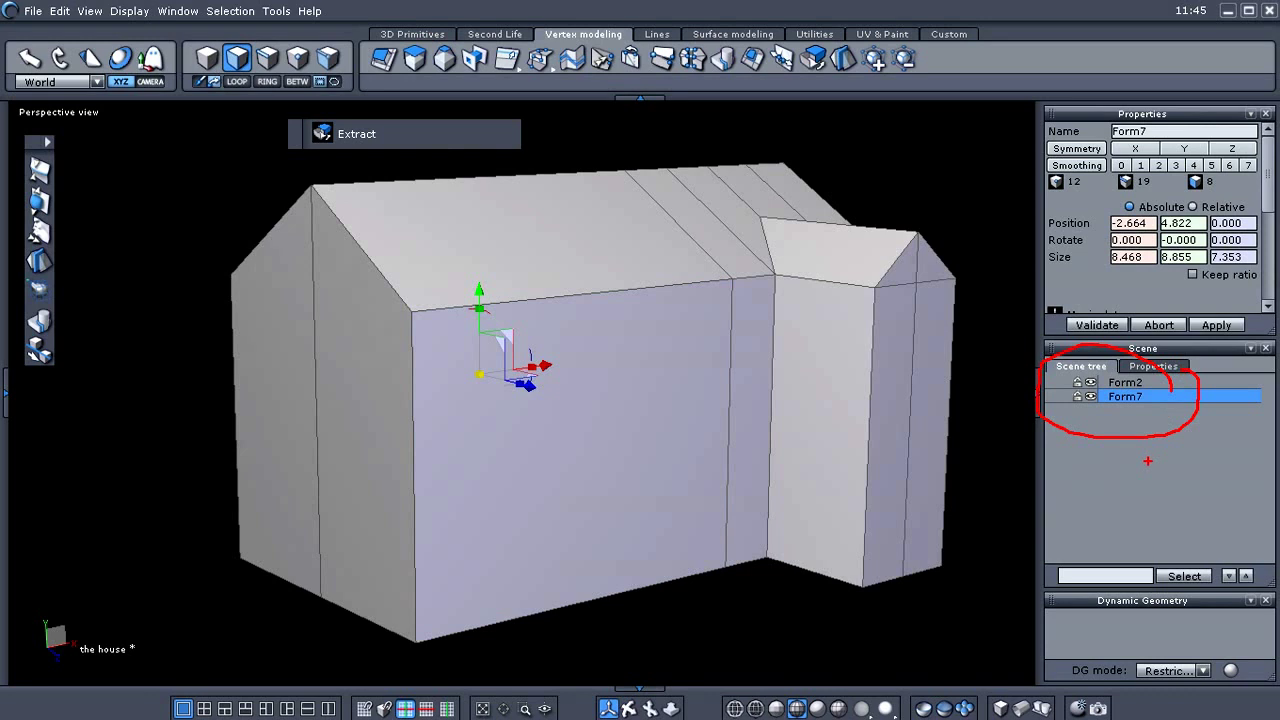
pyautogui.press('Escape')
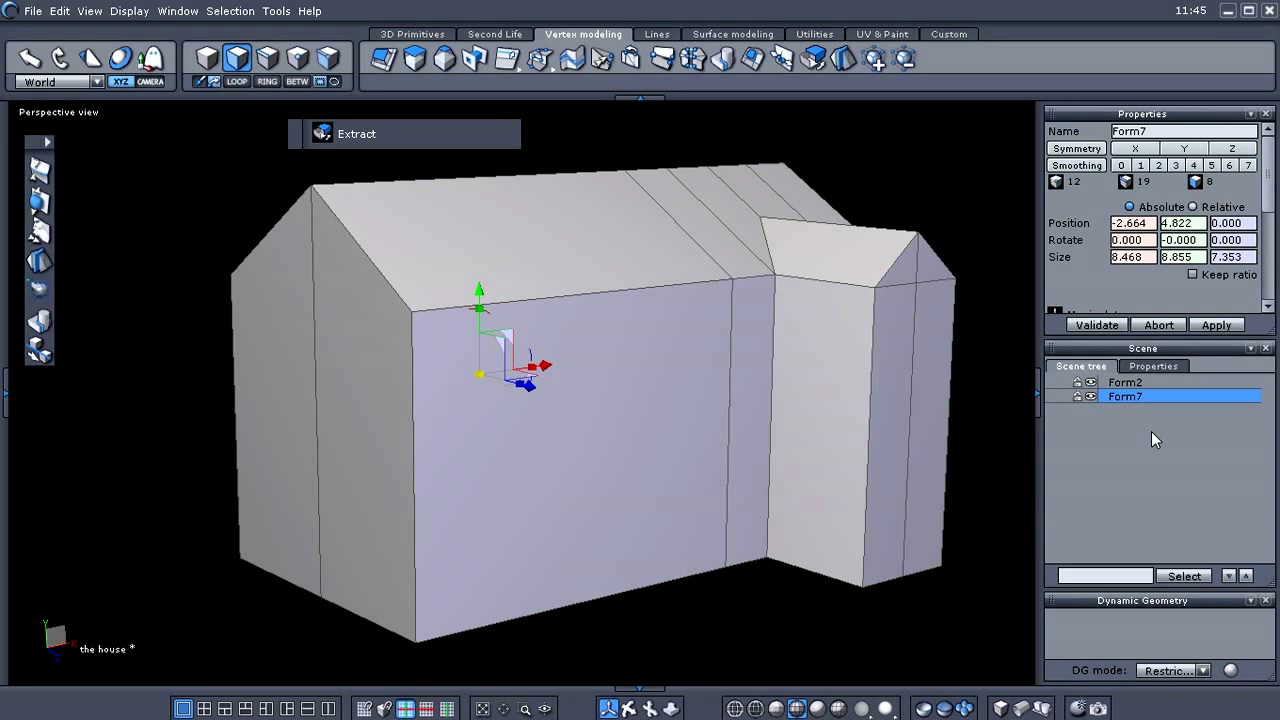
pyautogui.click(1092, 384)
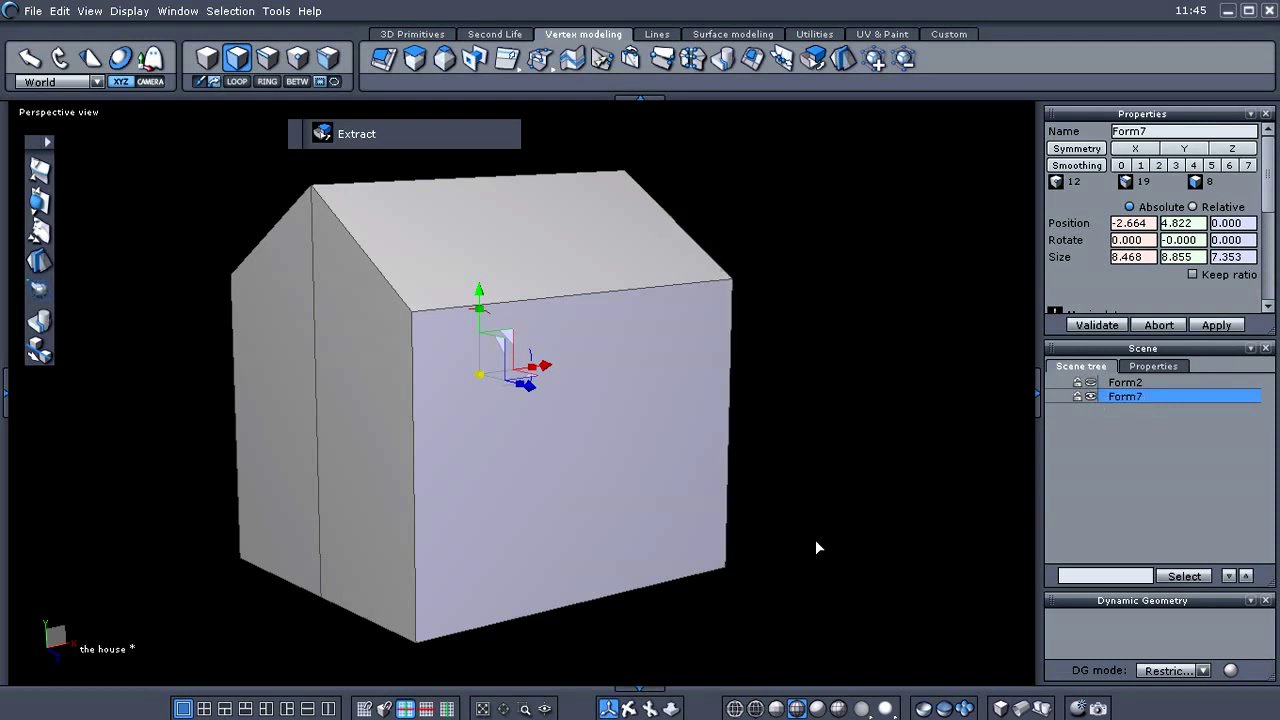
# Split the extracted house's front roof slope lengthwise with Free Tesselate between its two sloping end edges
pyautogui.moveTo(815, 539); pyautogui.dragTo(837, 521, button='middle')
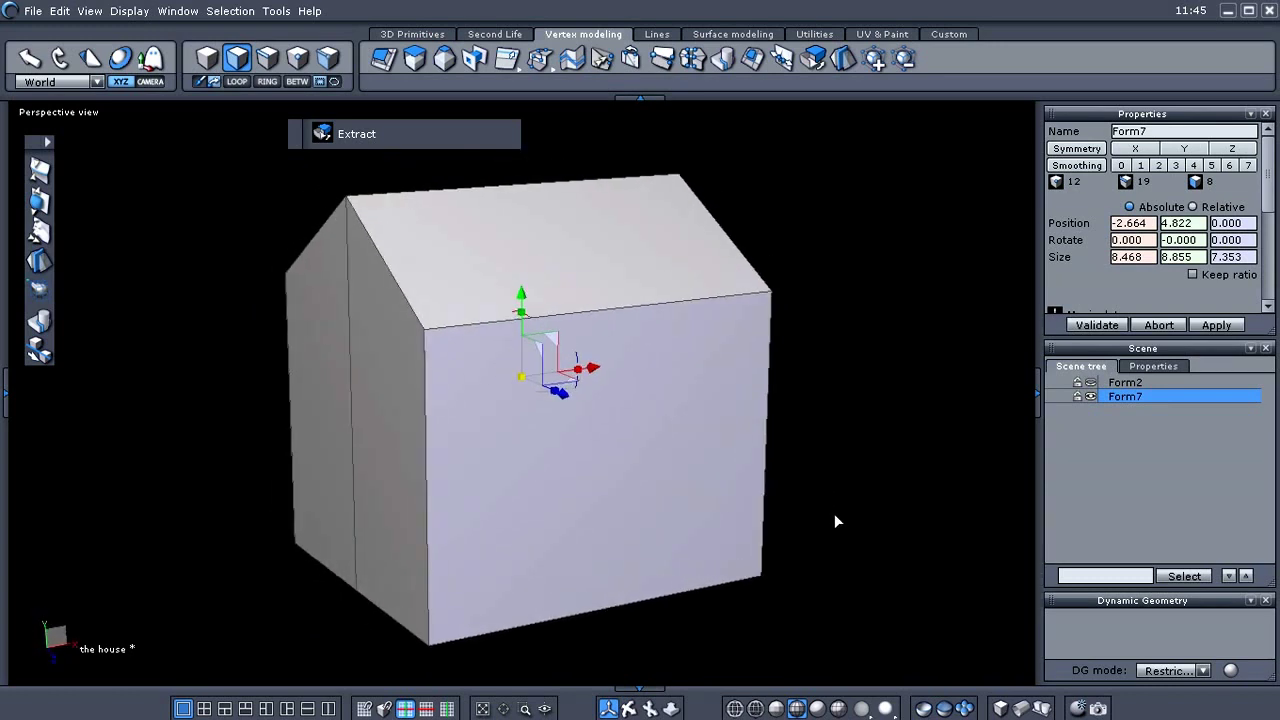
pyautogui.rightClick(816, 503)
pyautogui.click(933, 492)
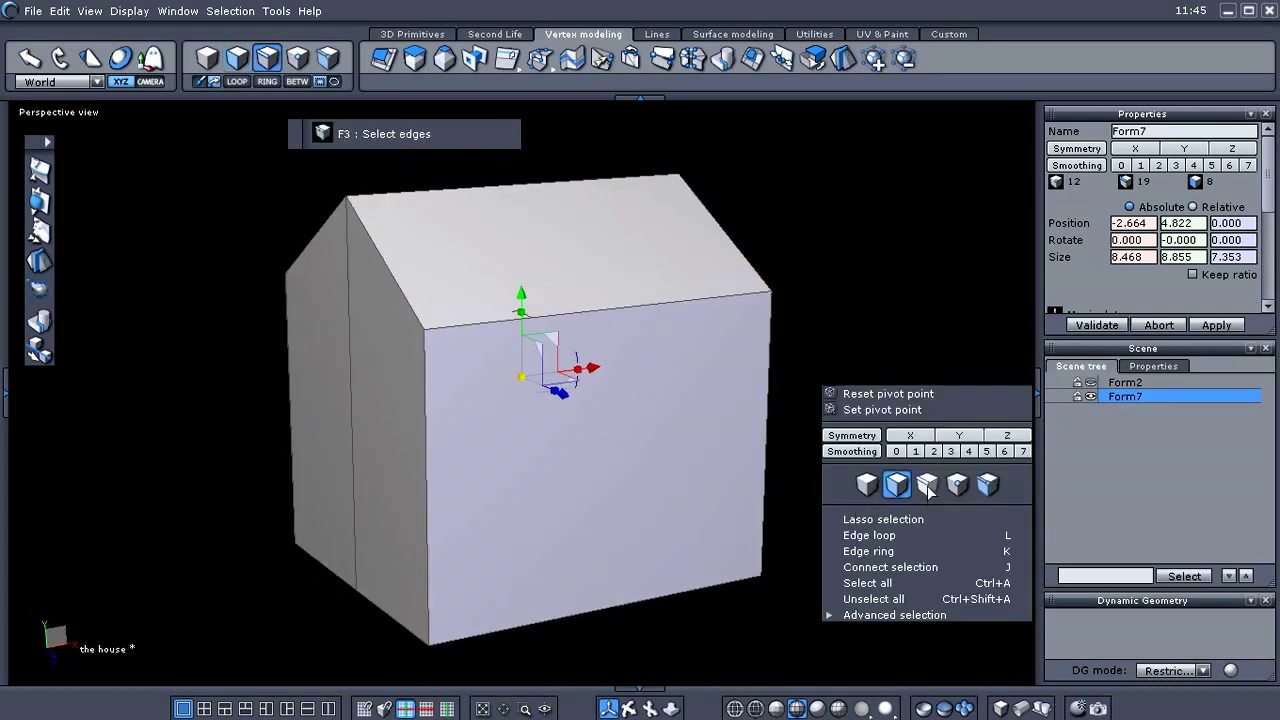
pyautogui.moveTo(554, 521); pyautogui.dragTo(591, 551, button='middle')
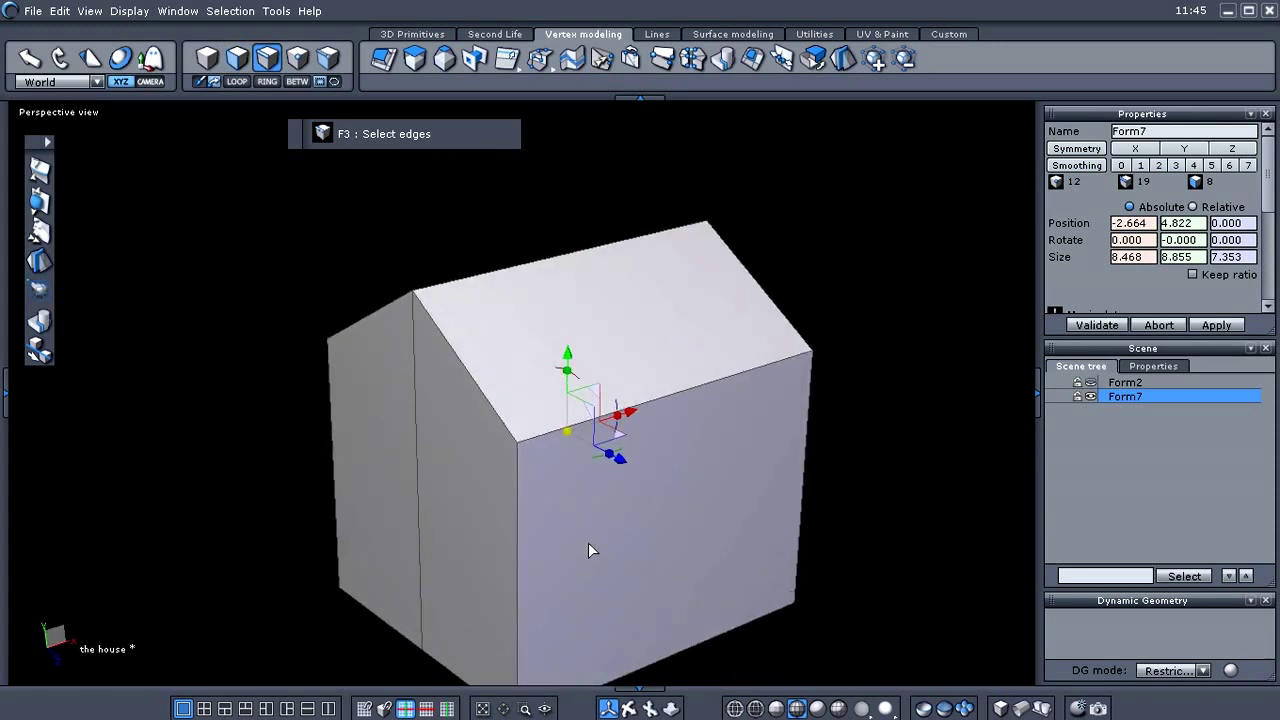
pyautogui.click(485, 394)
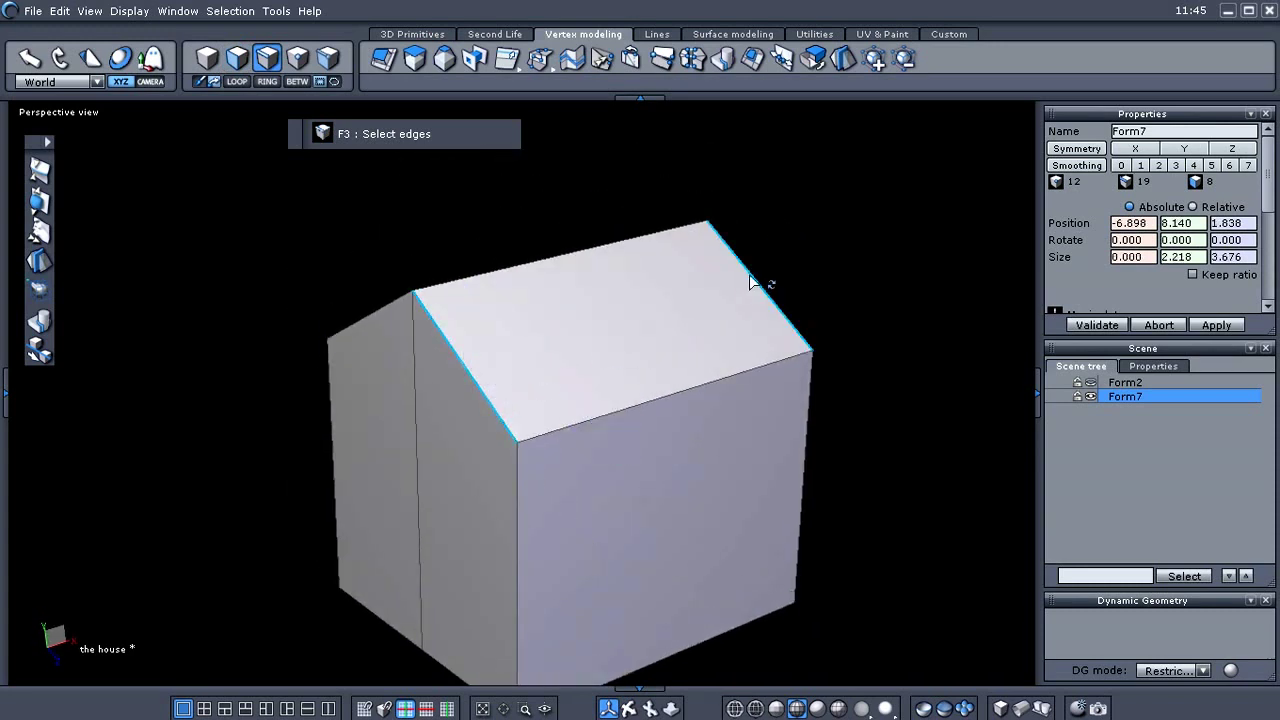
pyautogui.keyDown('shift'); pyautogui.click(760, 284); pyautogui.keyUp('shift')
pyautogui.moveTo(897, 487); pyautogui.dragTo(891, 479, button='middle')
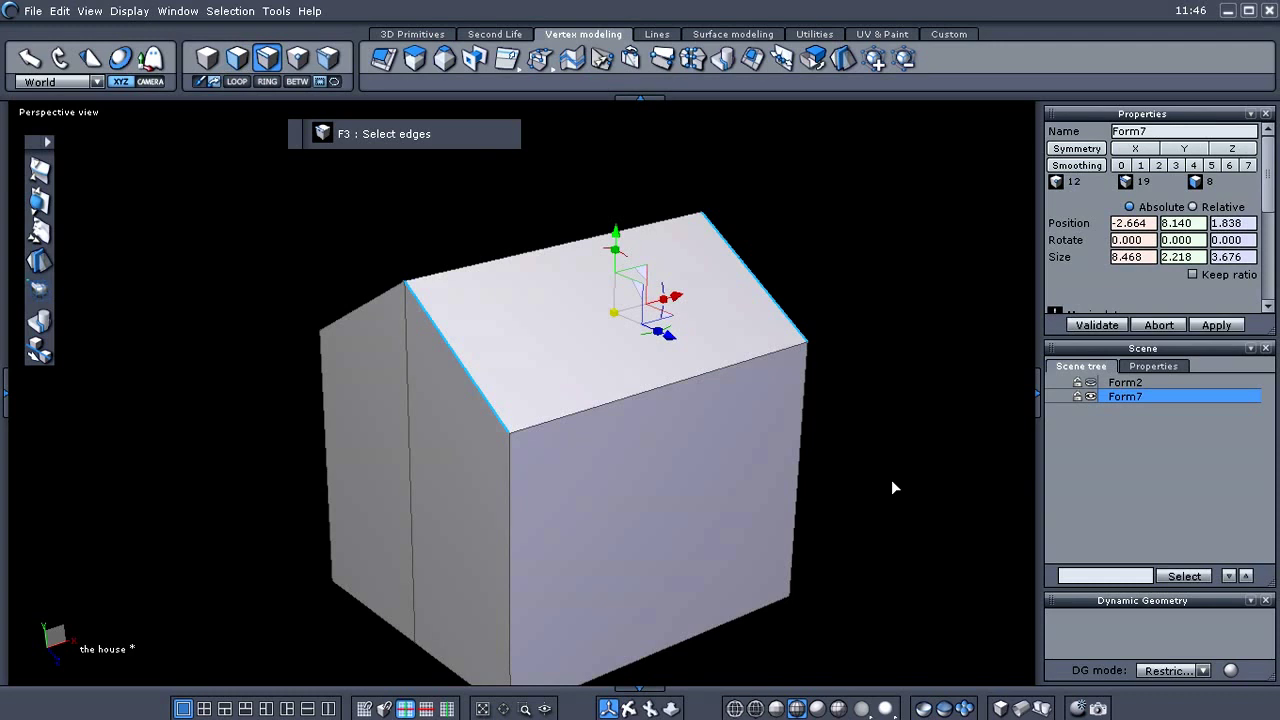
pyautogui.moveTo(884, 515); pyautogui.dragTo(891, 515, button='middle')
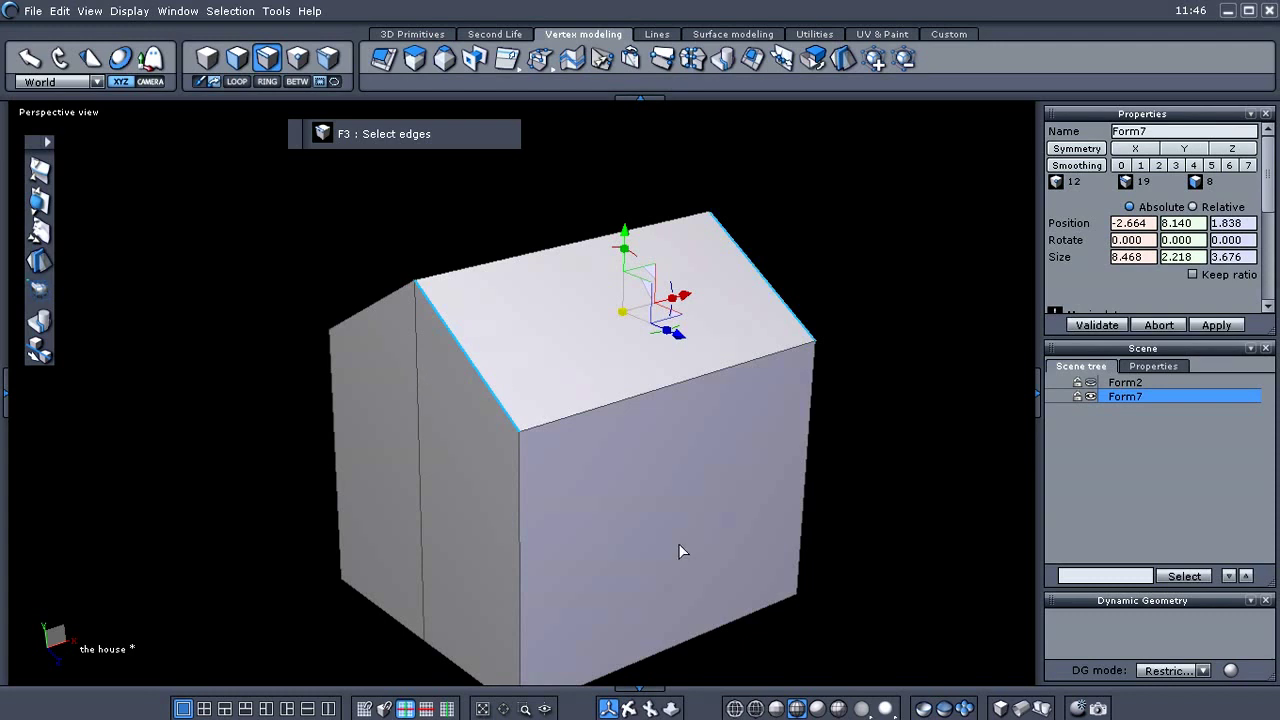
pyautogui.press('x')
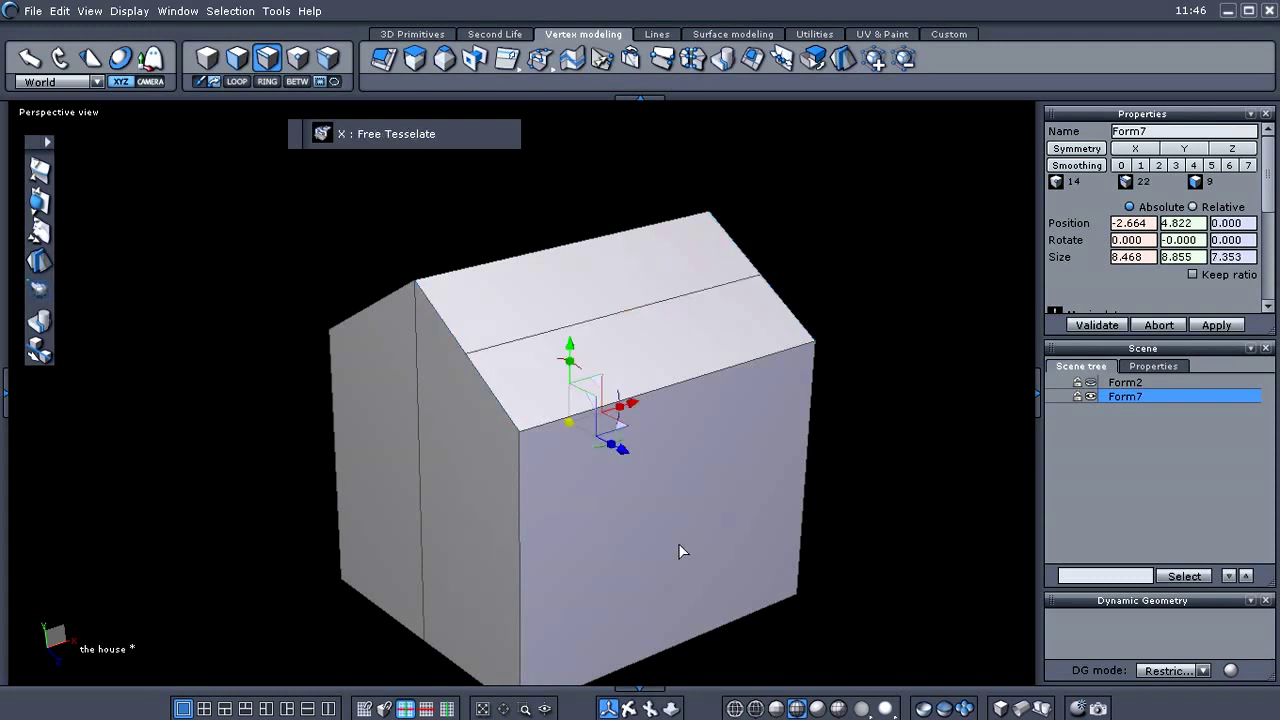
# Select the new lengthwise edge on the roof slope and set the manipulator initialization mode to Selection
pyautogui.click(514, 340)
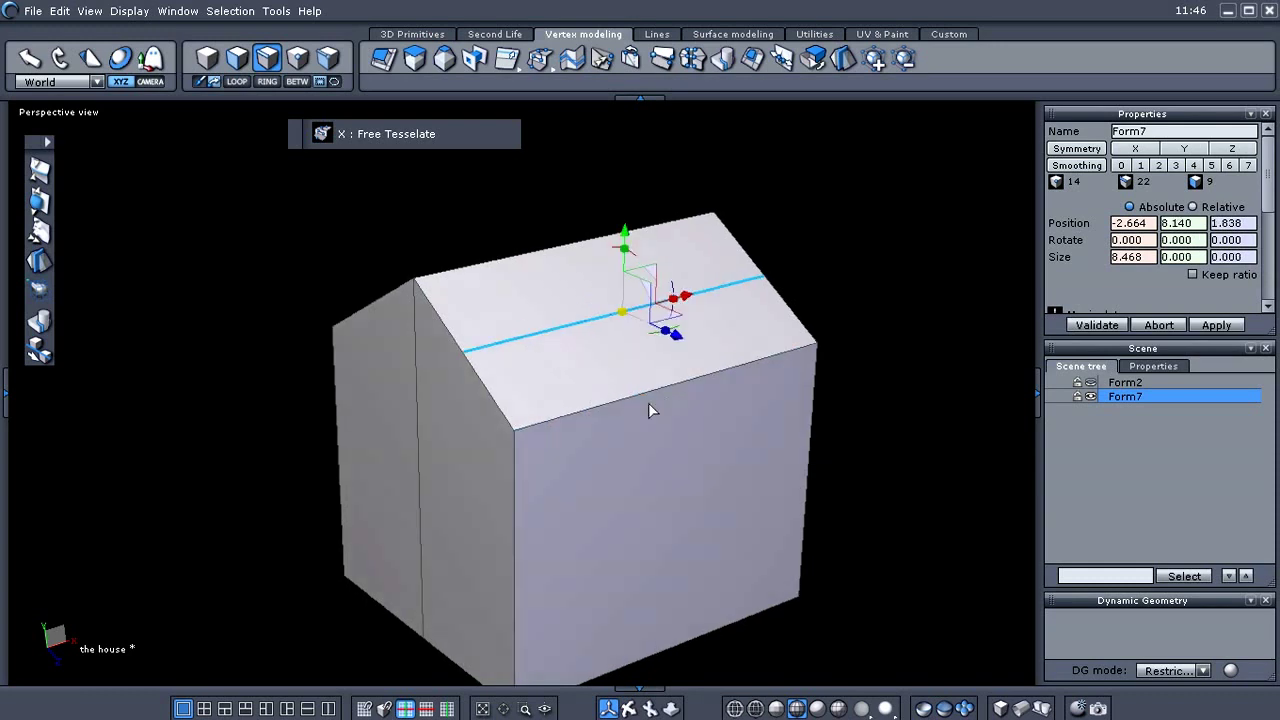
pyautogui.moveTo(648, 408)
pyautogui.mouseDown(button='middle')
pyautogui.moveTo(390, 338)
pyautogui.moveTo(712, 385)
pyautogui.moveTo(684, 405)
pyautogui.moveTo(696, 406)
pyautogui.moveTo(623, 403)
pyautogui.moveTo(631, 415)
pyautogui.mouseUp(button='middle')
pyautogui.scroll(2, 655, 418)
pyautogui.scroll(-2, 609, 397)
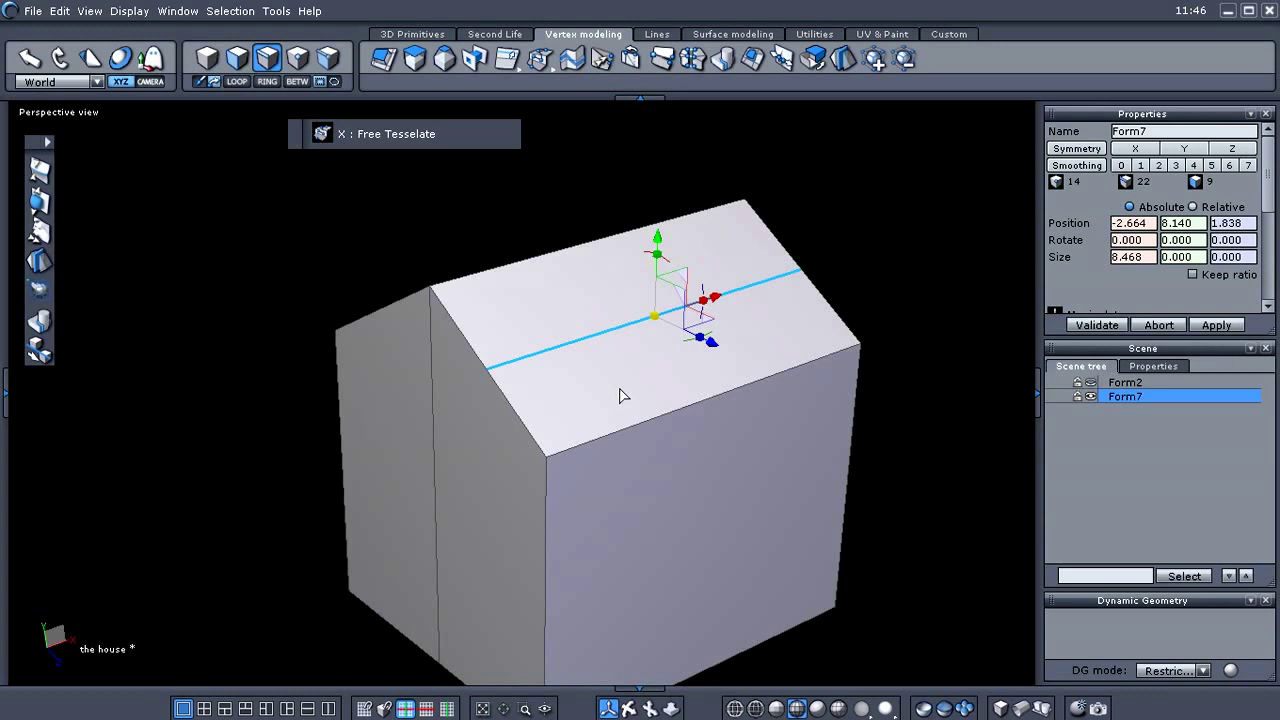
pyautogui.moveTo(623, 394); pyautogui.dragTo(659, 369, button='middle')
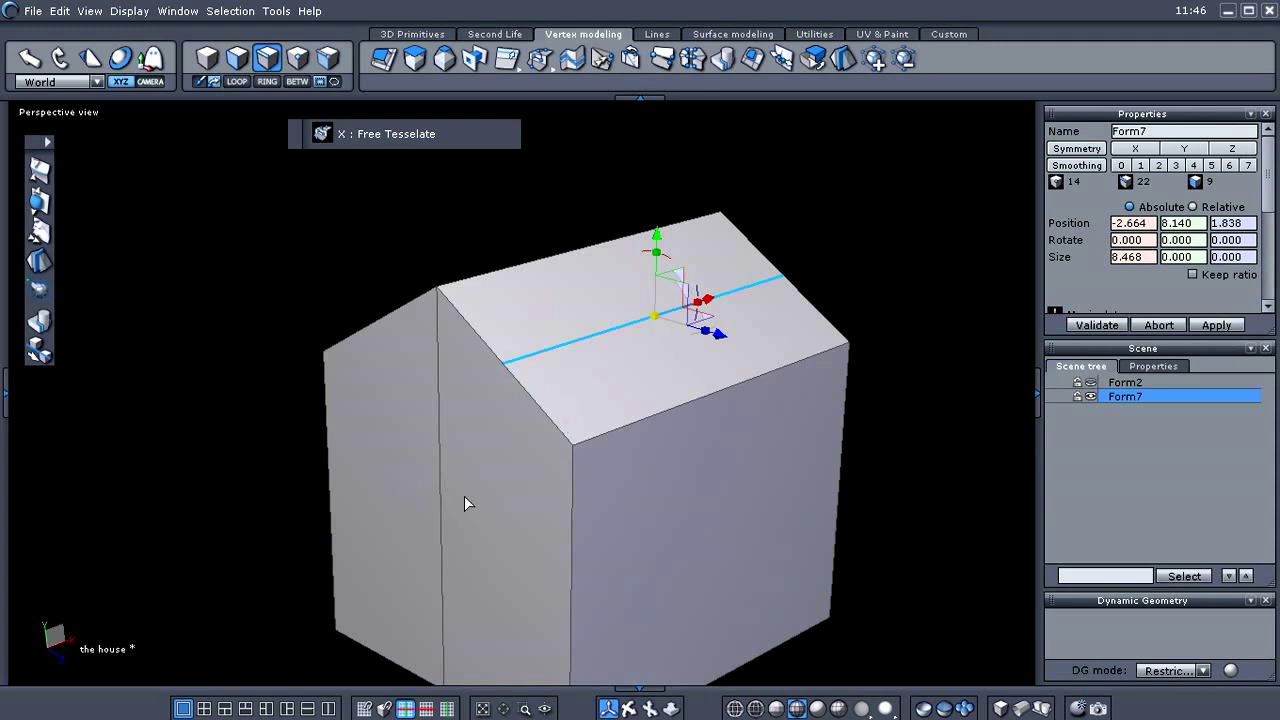
pyautogui.moveTo(534, 487); pyautogui.dragTo(526, 487, button='middle')
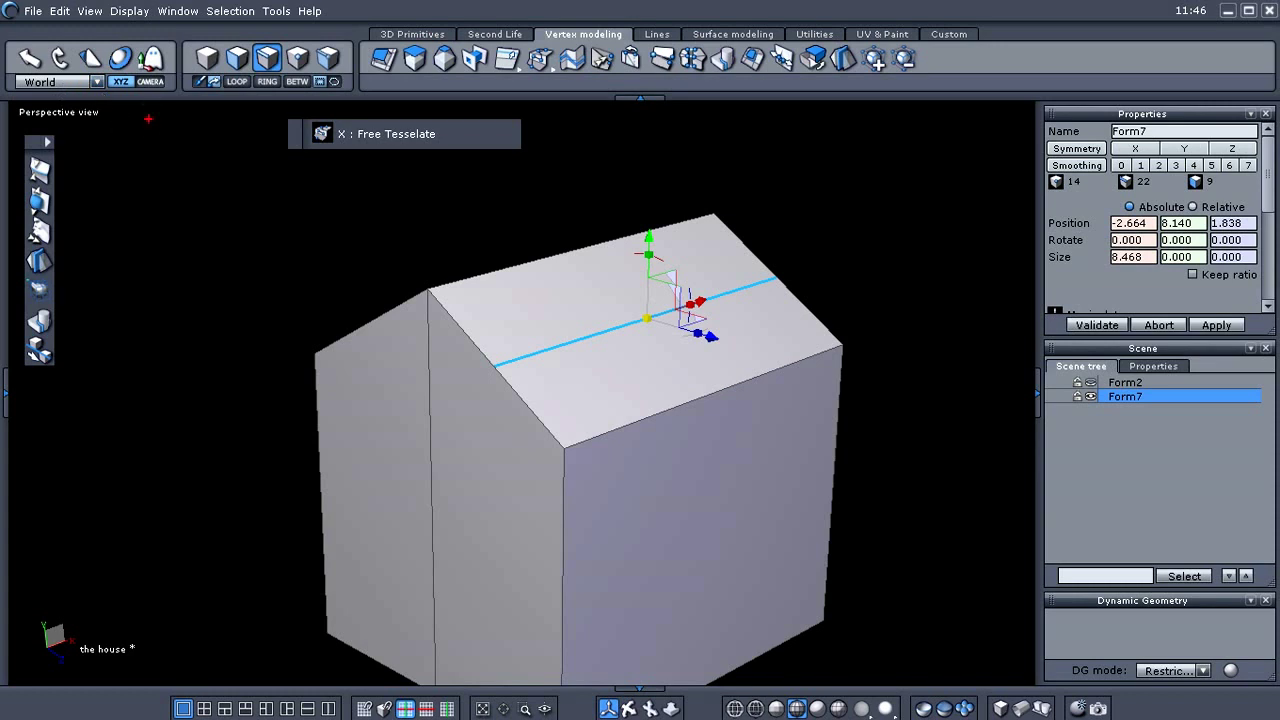
pyautogui.moveTo(118, 67)
pyautogui.mouseDown()
pyautogui.moveTo(8, 64)
pyautogui.moveTo(150, 84)
pyautogui.mouseUp()
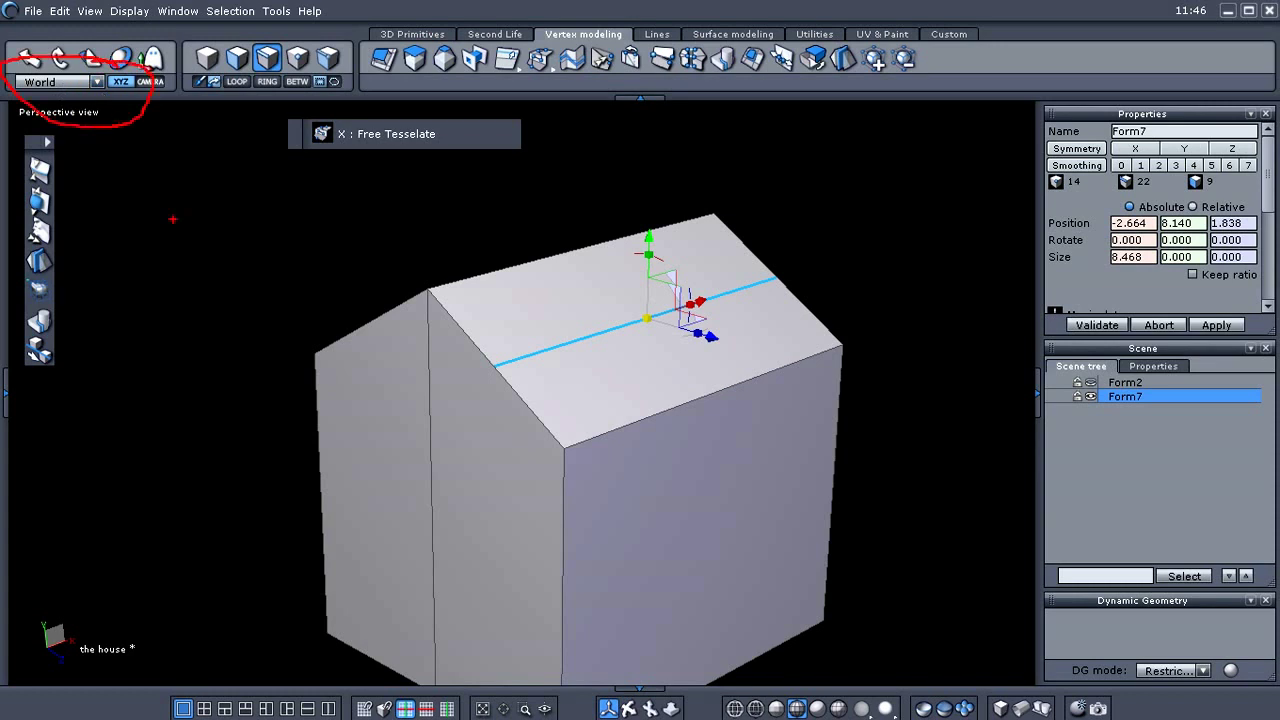
pyautogui.click(97, 82)
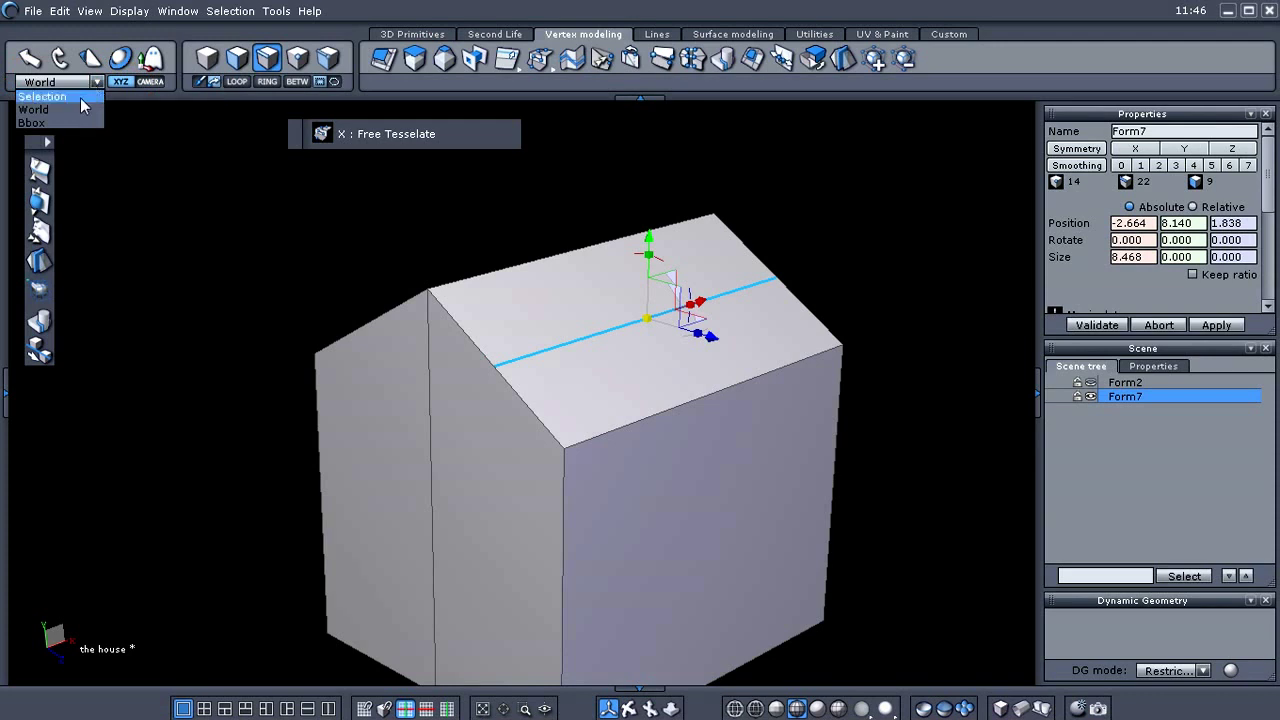
pyautogui.click(80, 97)
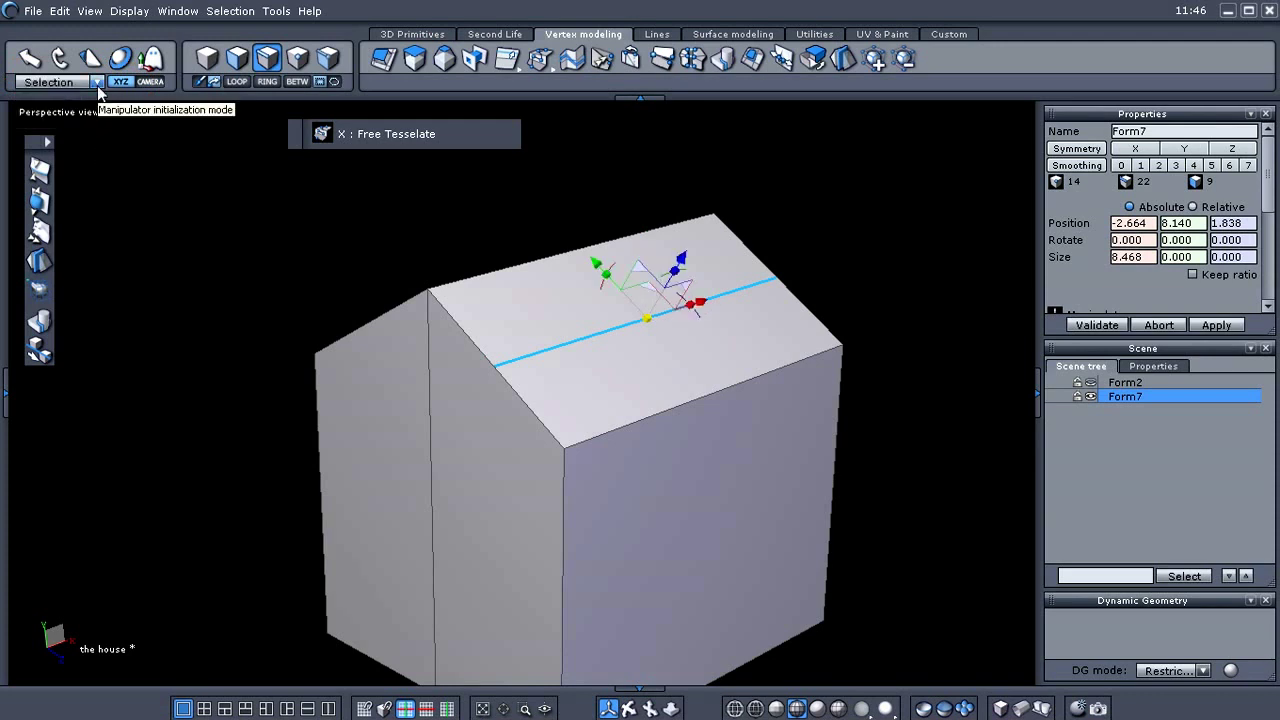
pyautogui.click(97, 84)
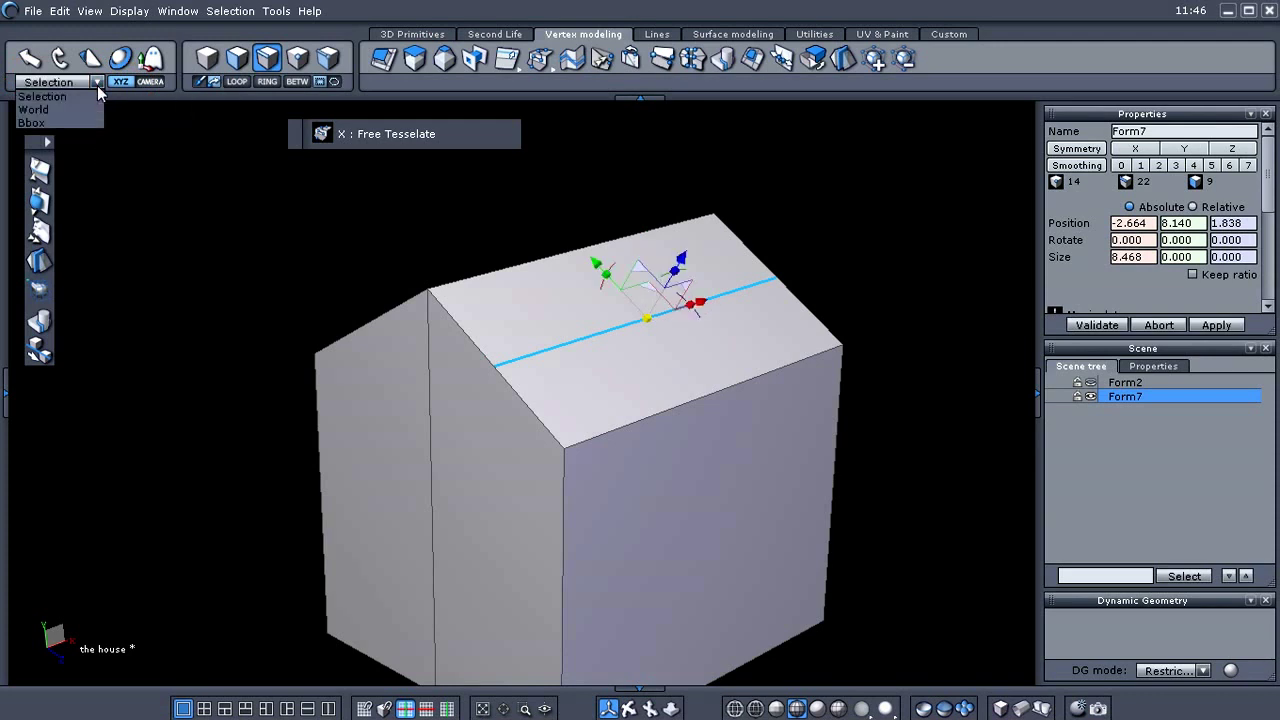
pyautogui.click(86, 97)
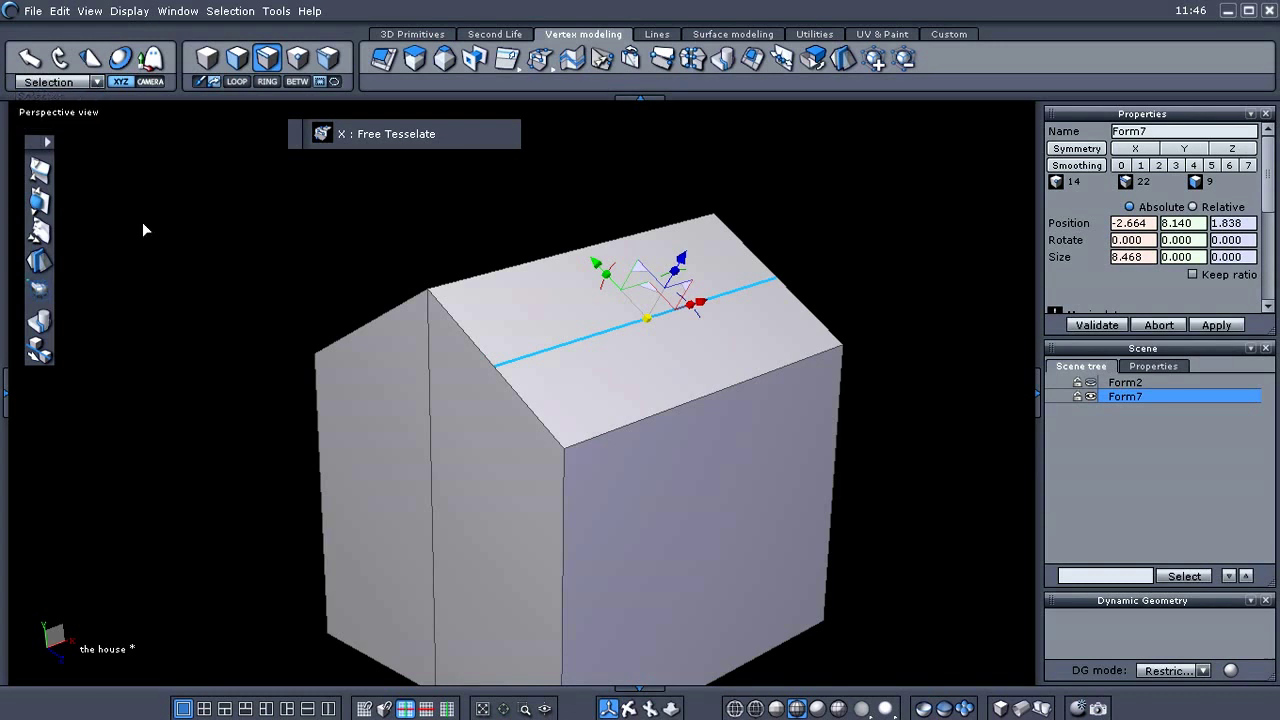
# Move the selected lengthwise roof edge up along the slope towards the ridge, to about Y 8.99 and Z 0.44
pyautogui.moveTo(143, 223); pyautogui.dragTo(142, 242, button='middle')
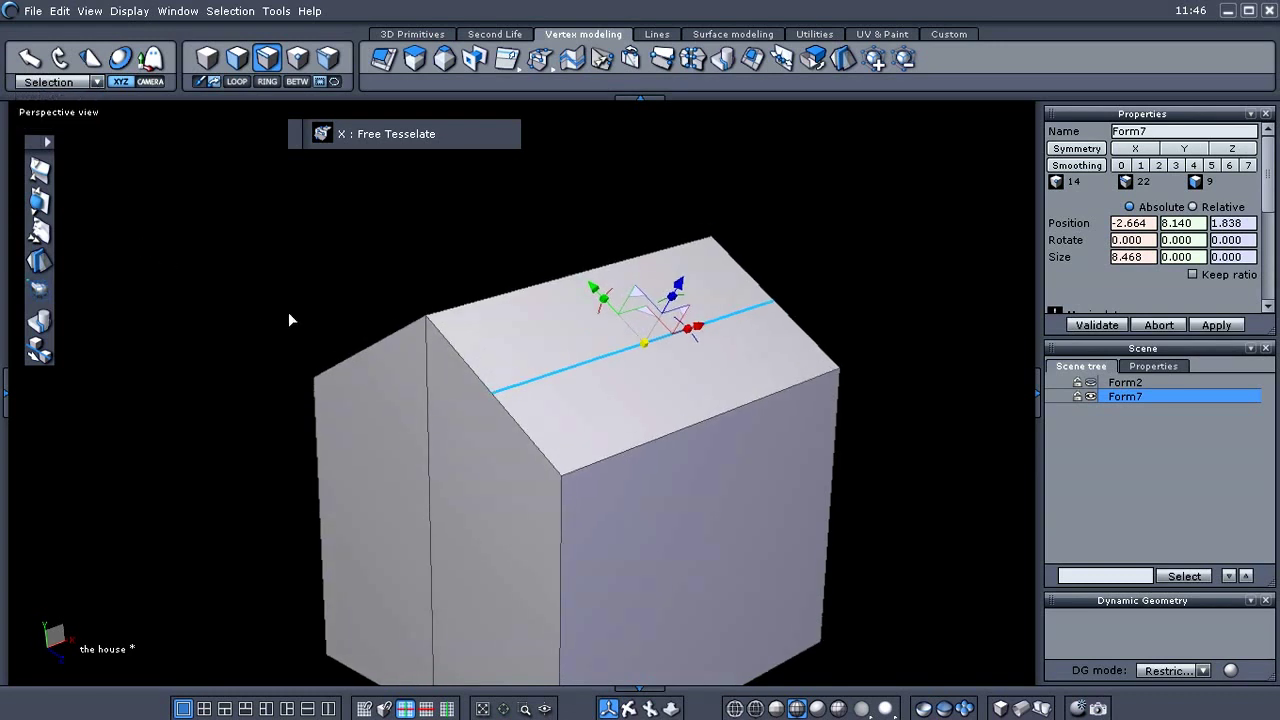
pyautogui.moveTo(354, 287)
pyautogui.mouseDown(button='middle')
pyautogui.moveTo(286, 229)
pyautogui.moveTo(431, 283)
pyautogui.moveTo(374, 291)
pyautogui.mouseUp(button='middle')
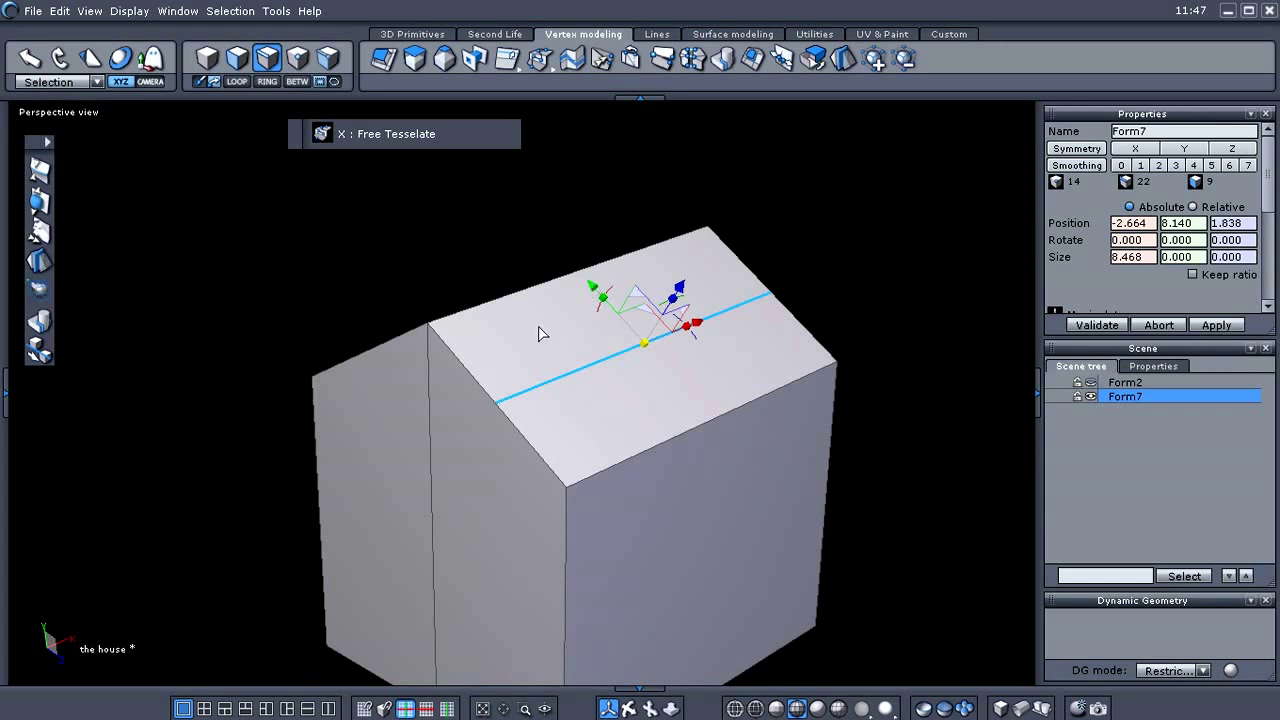
pyautogui.moveTo(540, 331); pyautogui.dragTo(654, 367, button='middle')
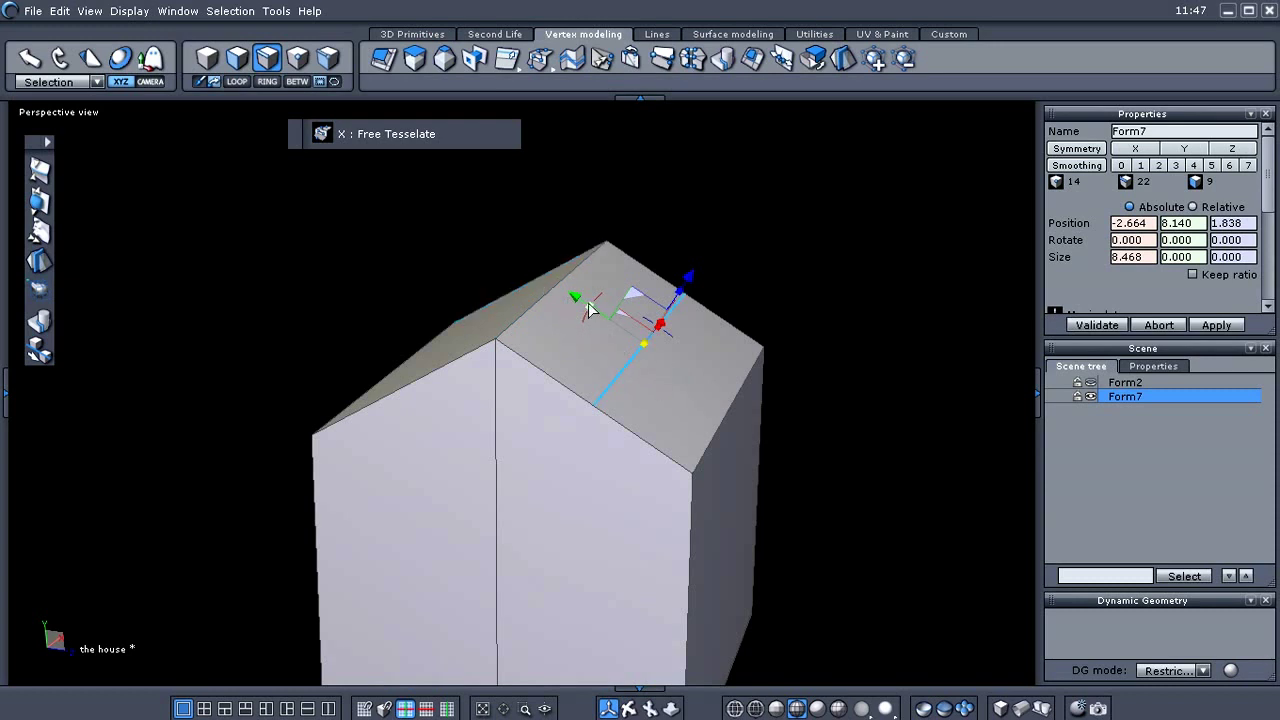
pyautogui.moveTo(578, 302); pyautogui.dragTo(508, 262)
# Extract a parallel edge along the slope just below the selected roof edge, at about Y 8.73 and Z 0.86
pyautogui.moveTo(760, 408); pyautogui.dragTo(623, 429, button='middle')
pyautogui.scroll(3, 591, 386)
pyautogui.scroll(-4, 588, 389)
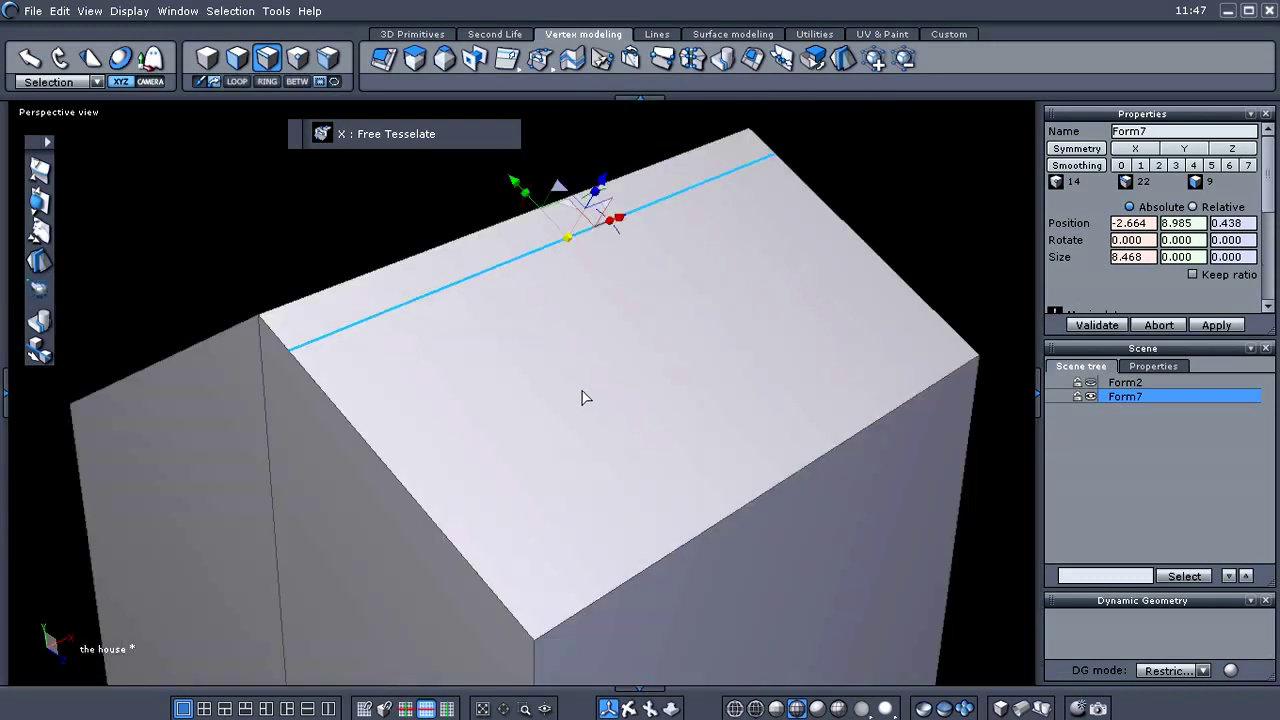
pyautogui.scroll(-3, 588, 405)
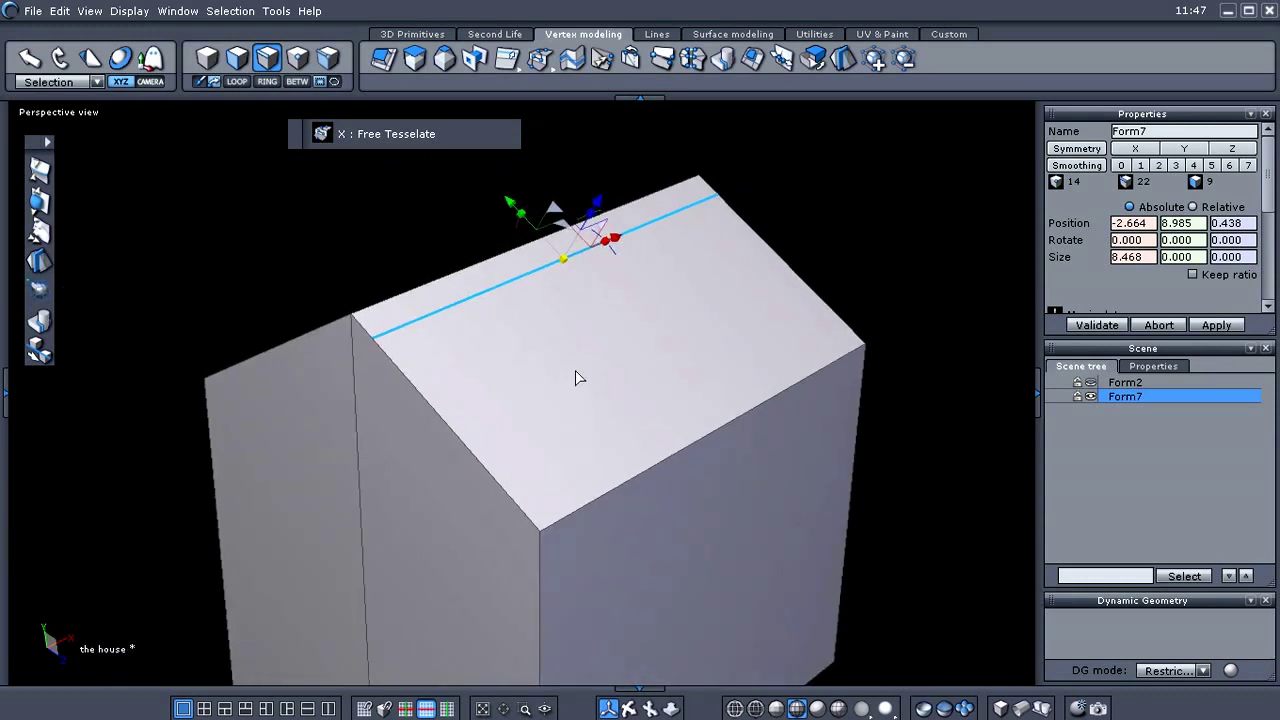
pyautogui.moveTo(593, 349)
pyautogui.mouseDown(button='middle')
pyautogui.moveTo(594, 338)
pyautogui.moveTo(595, 351)
pyautogui.mouseUp(button='middle')
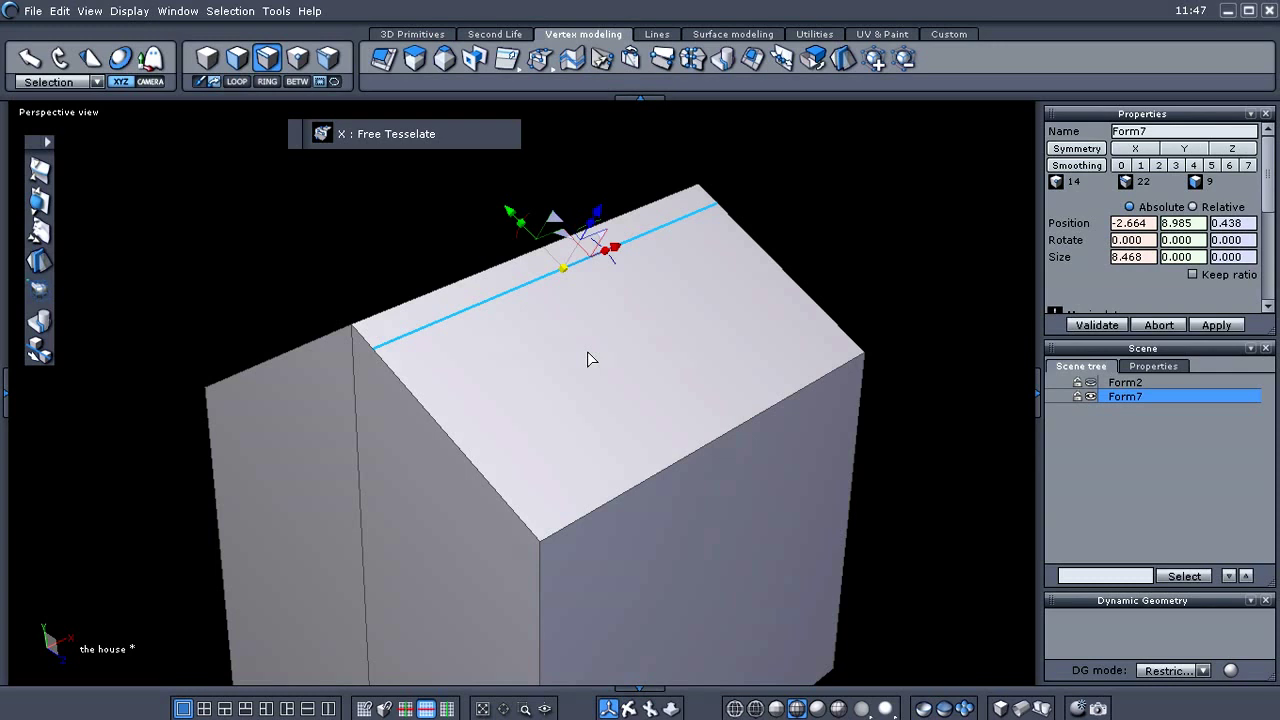
pyautogui.click(508, 61)
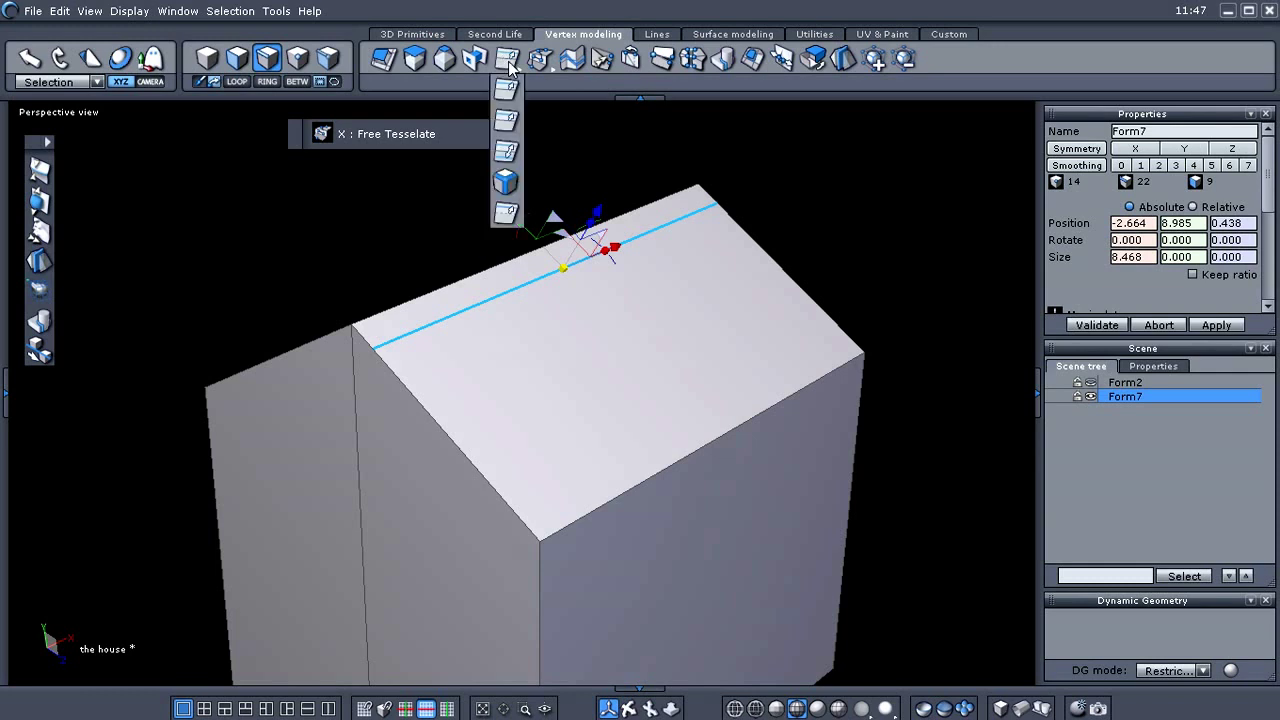
pyautogui.click(508, 122)
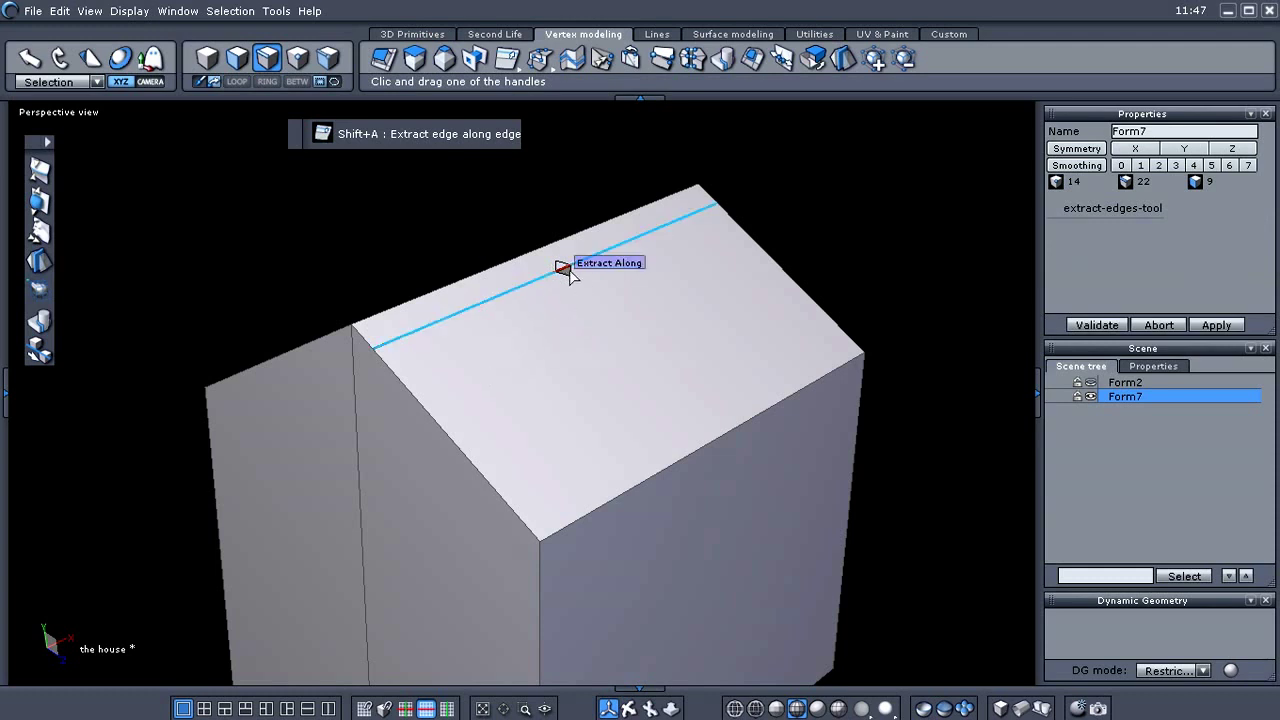
pyautogui.moveTo(564, 268); pyautogui.dragTo(586, 298)
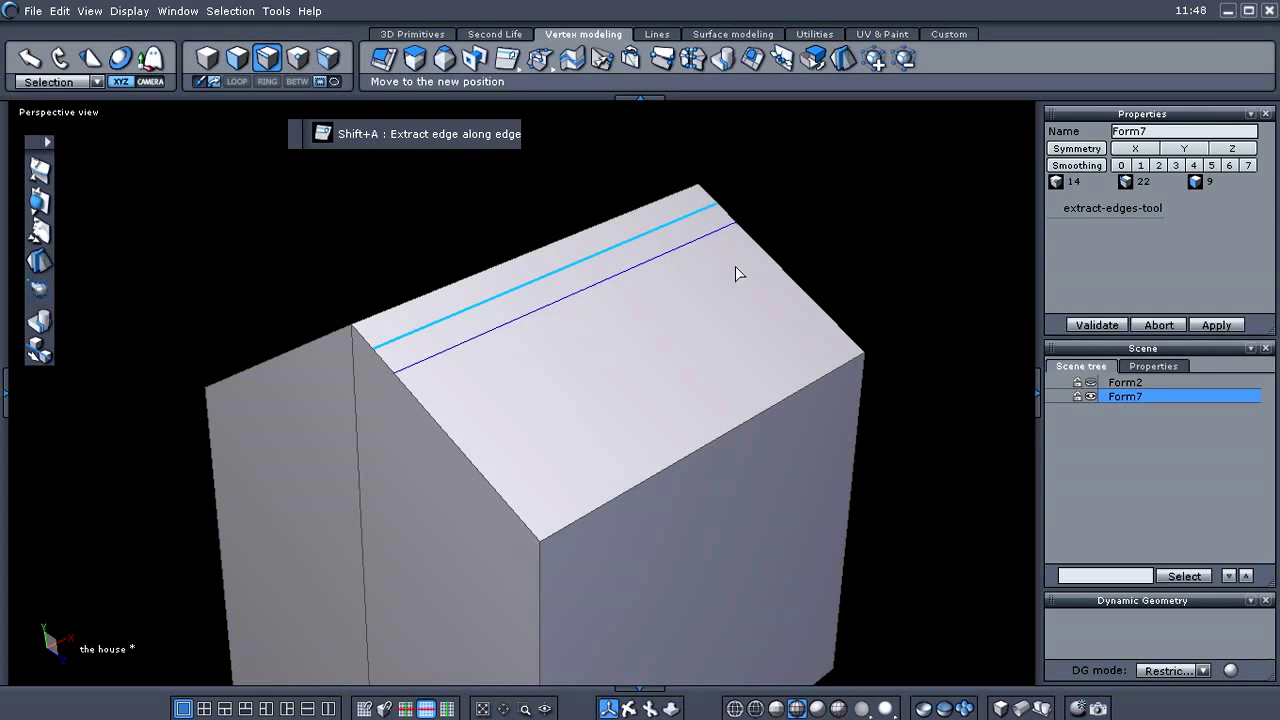
pyautogui.moveTo(845, 216); pyautogui.dragTo(390, 312, button='middle')
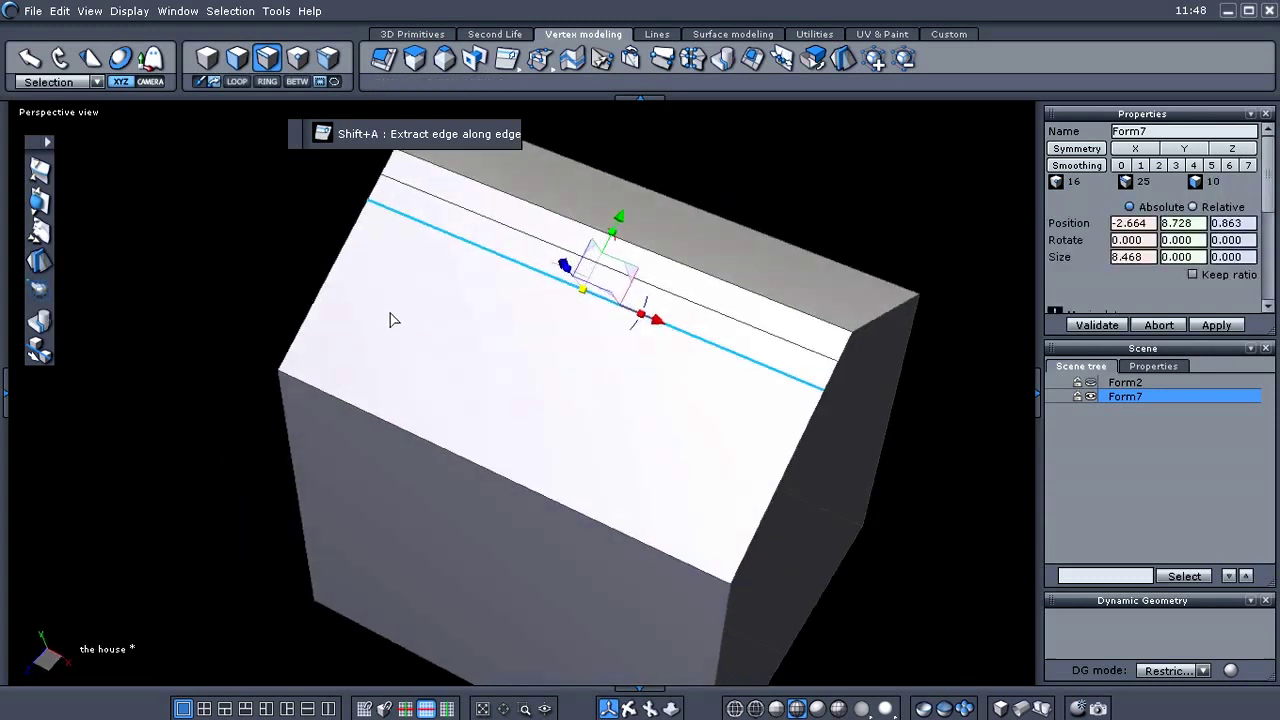
pyautogui.moveTo(393, 319); pyautogui.dragTo(827, 258, button='right')
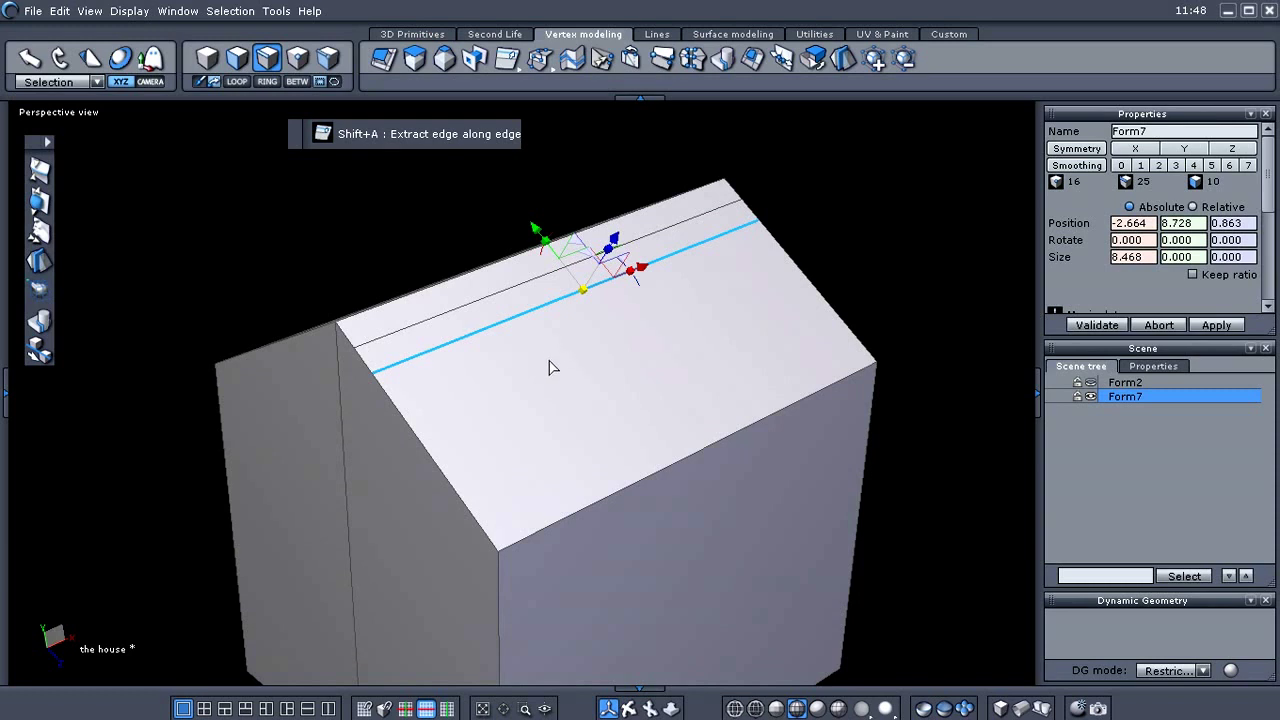
# Try Extract Around from the edge tools on the lower lengthwise roof edge, and undo it
pyautogui.press('e')
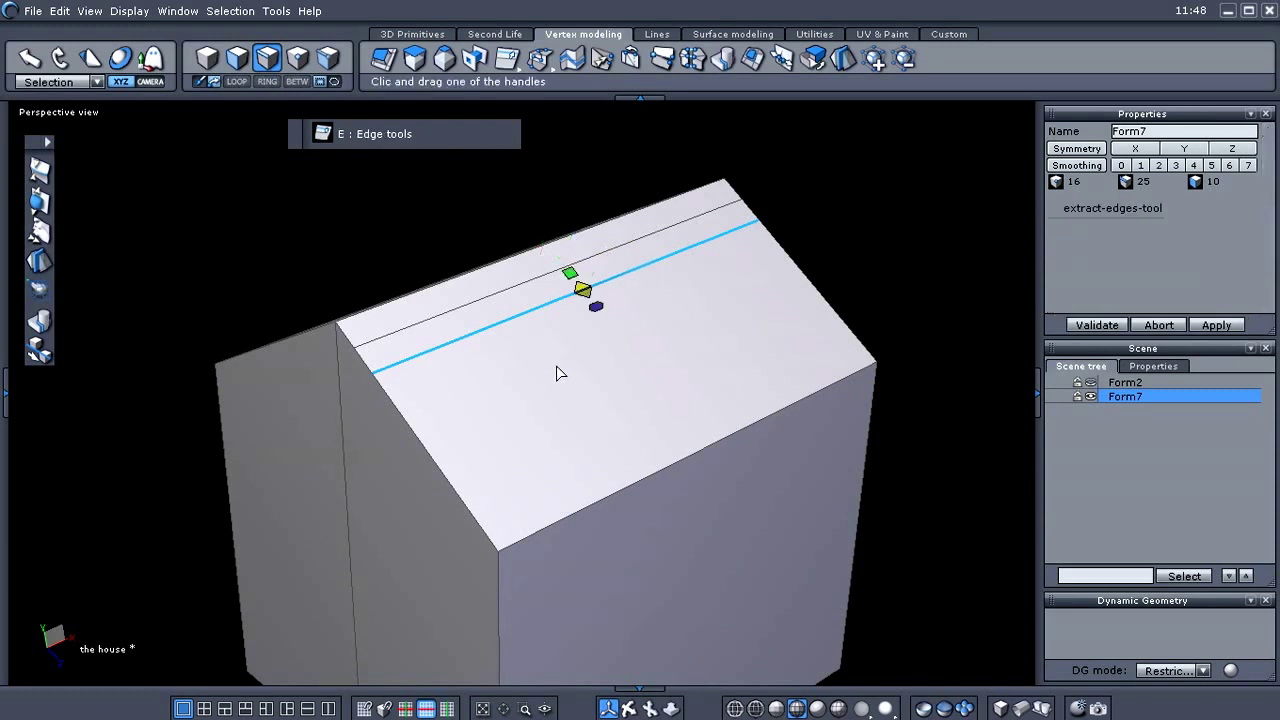
pyautogui.click(560, 374)
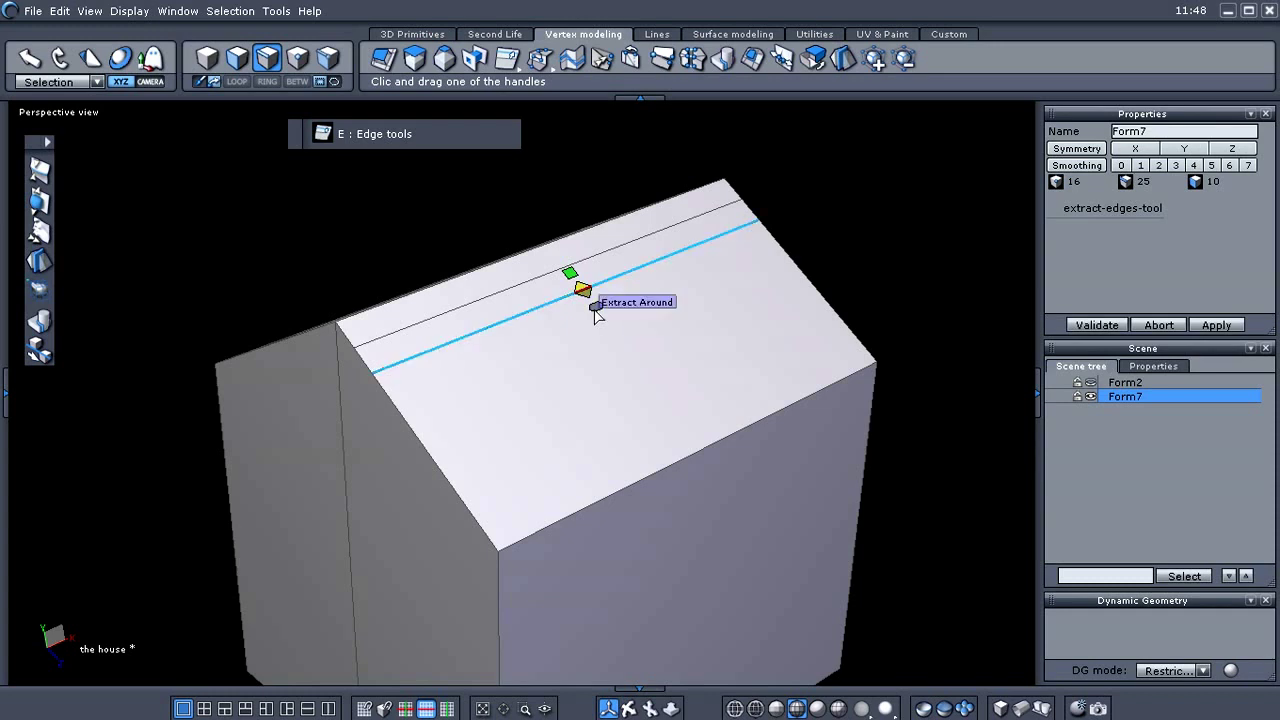
pyautogui.moveTo(592, 309); pyautogui.dragTo(594, 334)
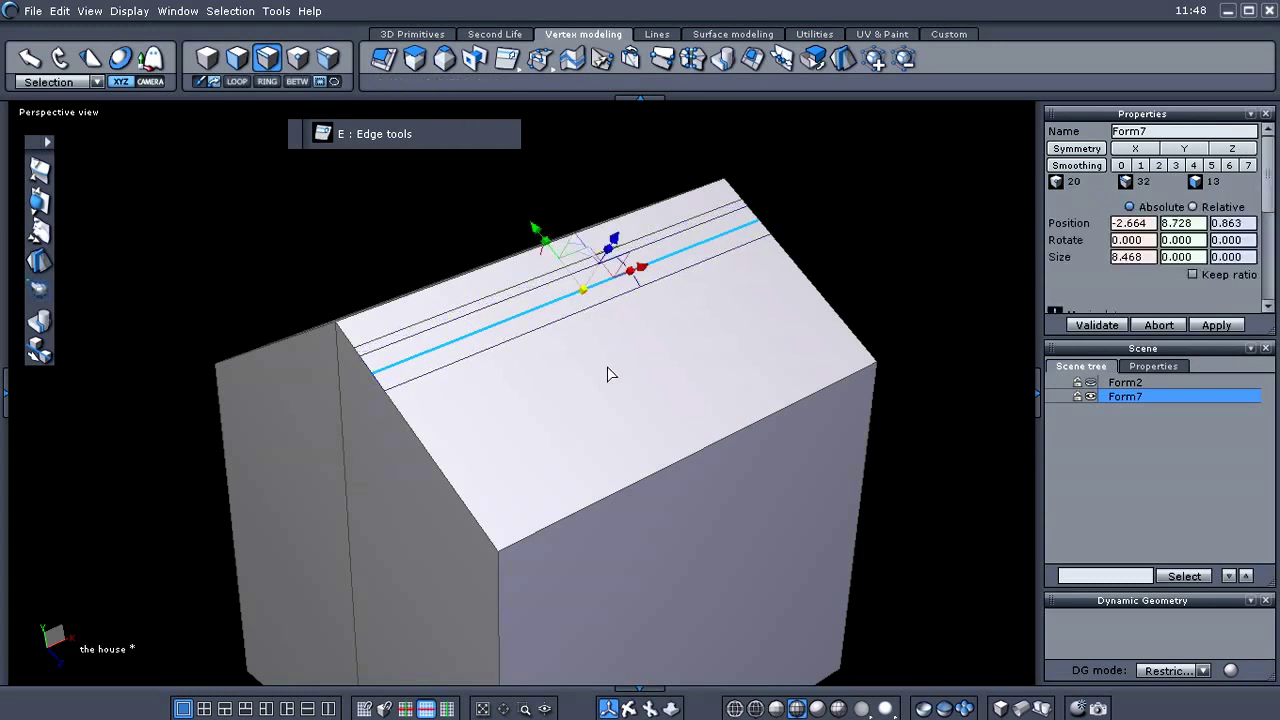
pyautogui.hotkey('ctrl', 'z')
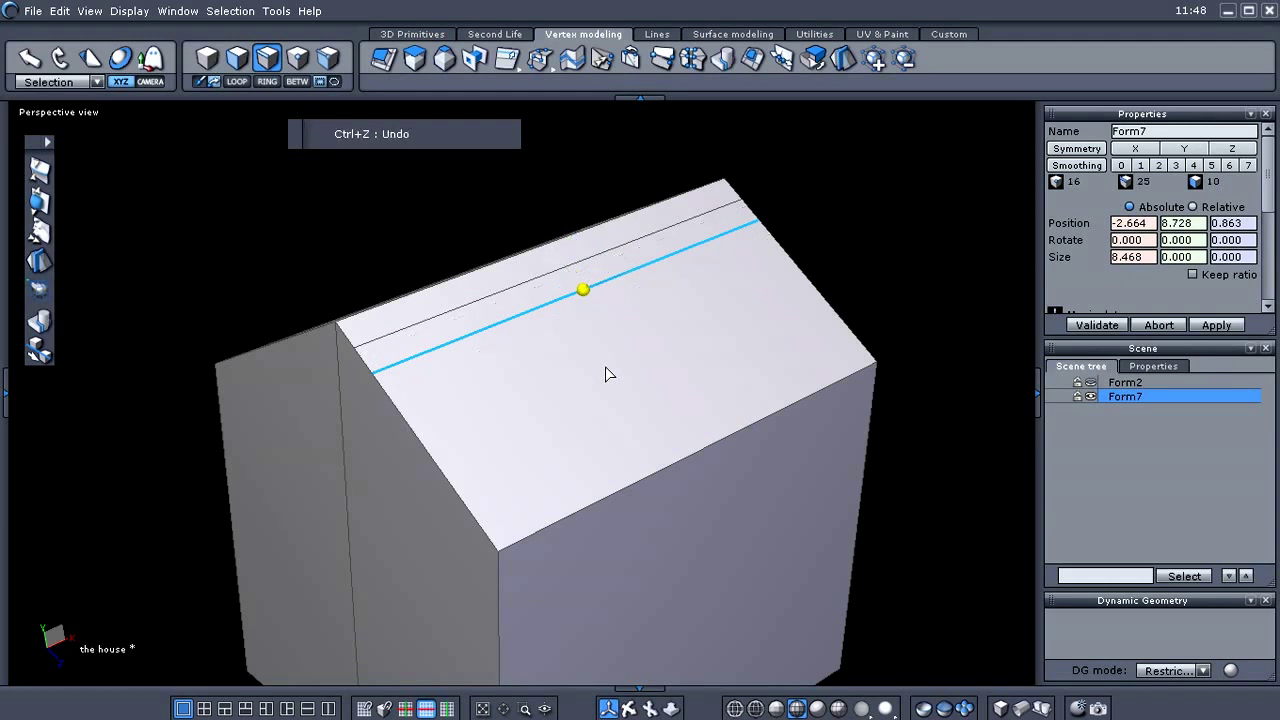
# Try the Fillet handle of the edge tools on the lower lengthwise roof edge, and undo it
pyautogui.press('e')
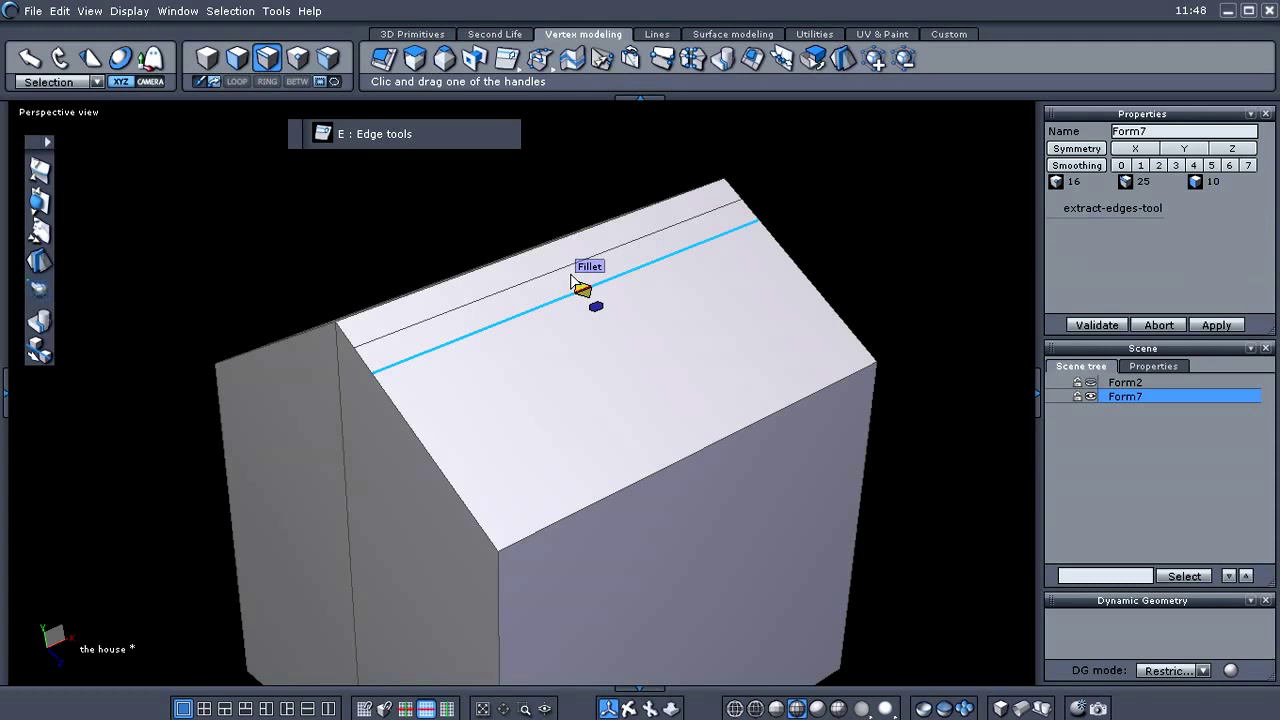
pyautogui.moveTo(571, 276); pyautogui.dragTo(568, 285)
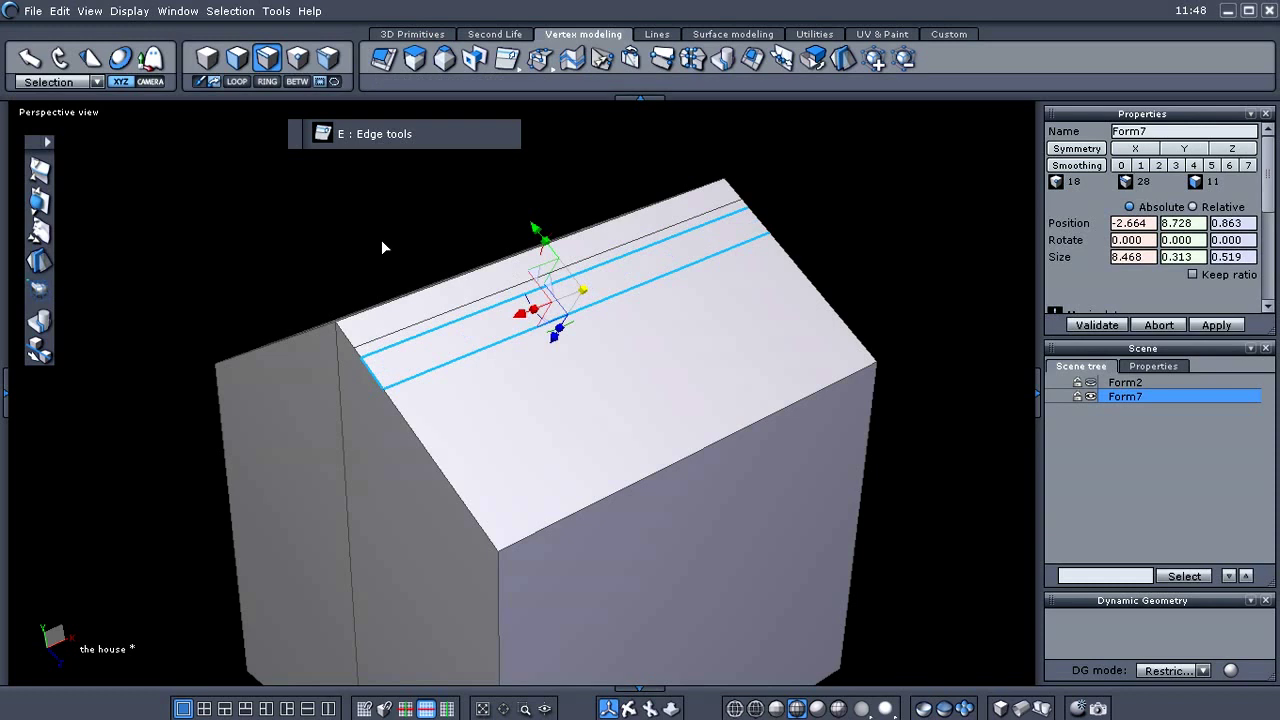
pyautogui.hotkey('ctrl', 'z')
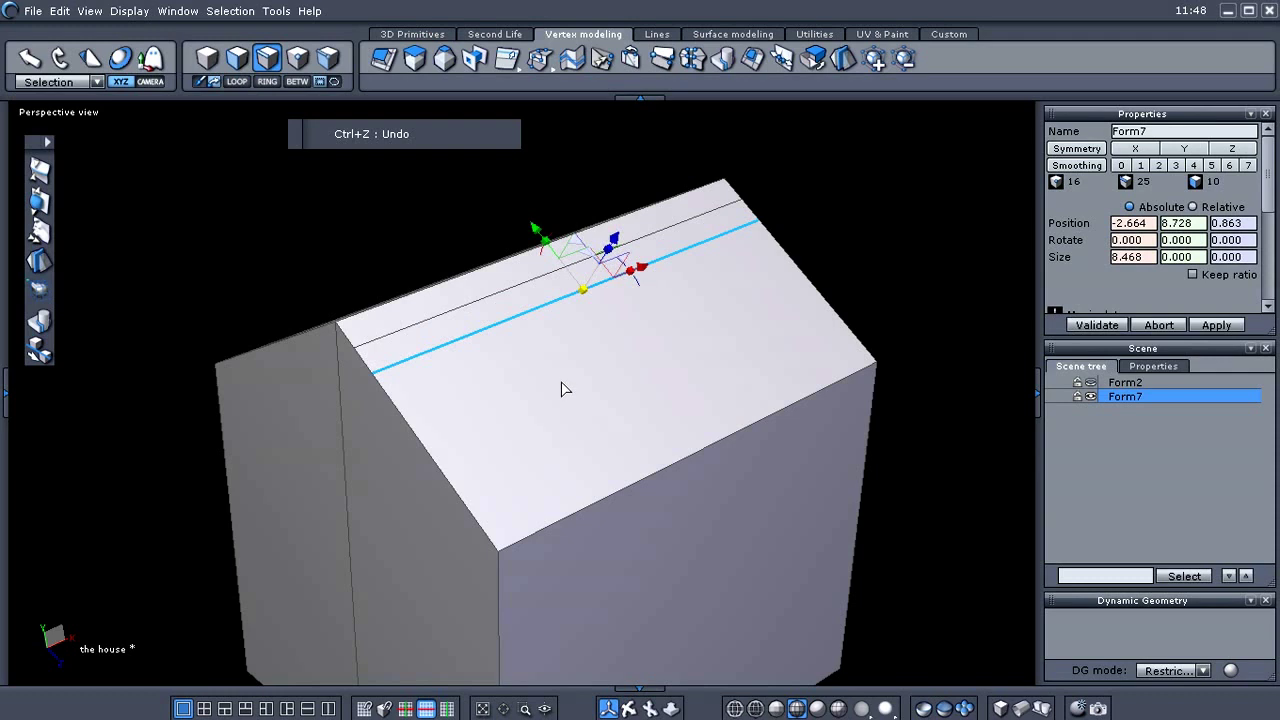
# Use Extract Along to add a parallel edge just above the front eave at about Y 7.24 and Z 3.34, and clear the selection
pyautogui.press('e')
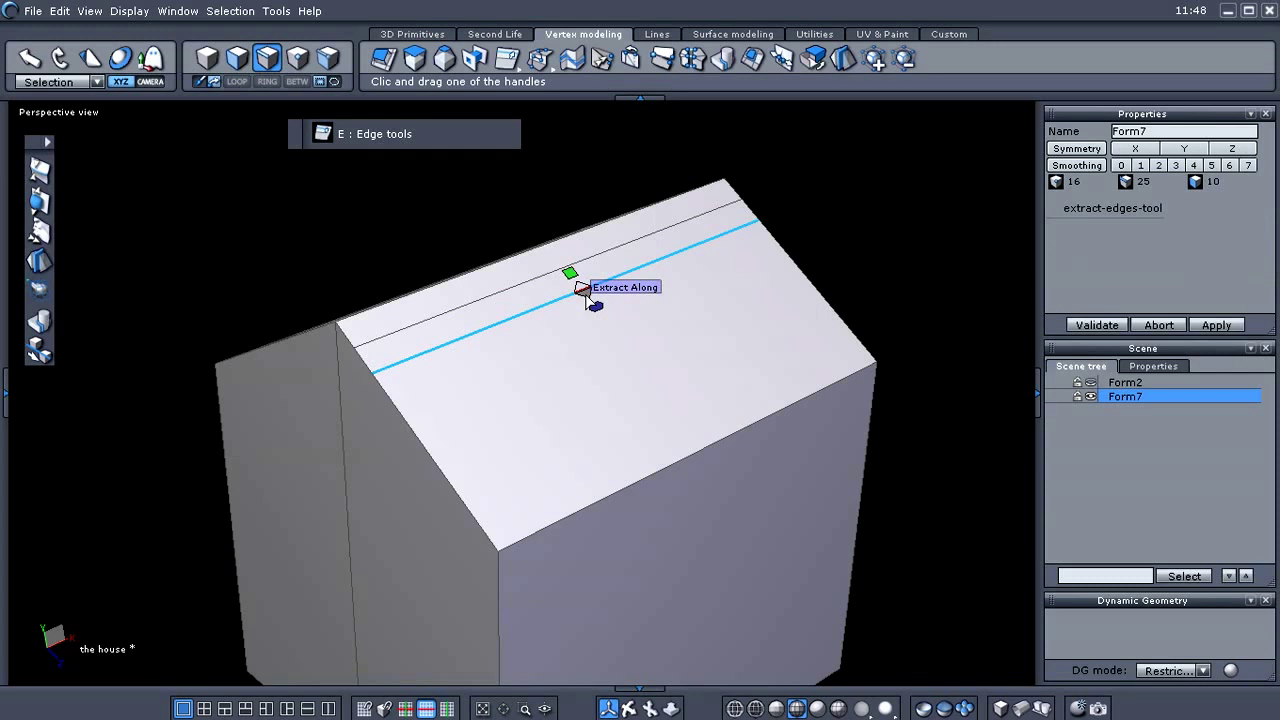
pyautogui.moveTo(585, 289); pyautogui.dragTo(628, 464)
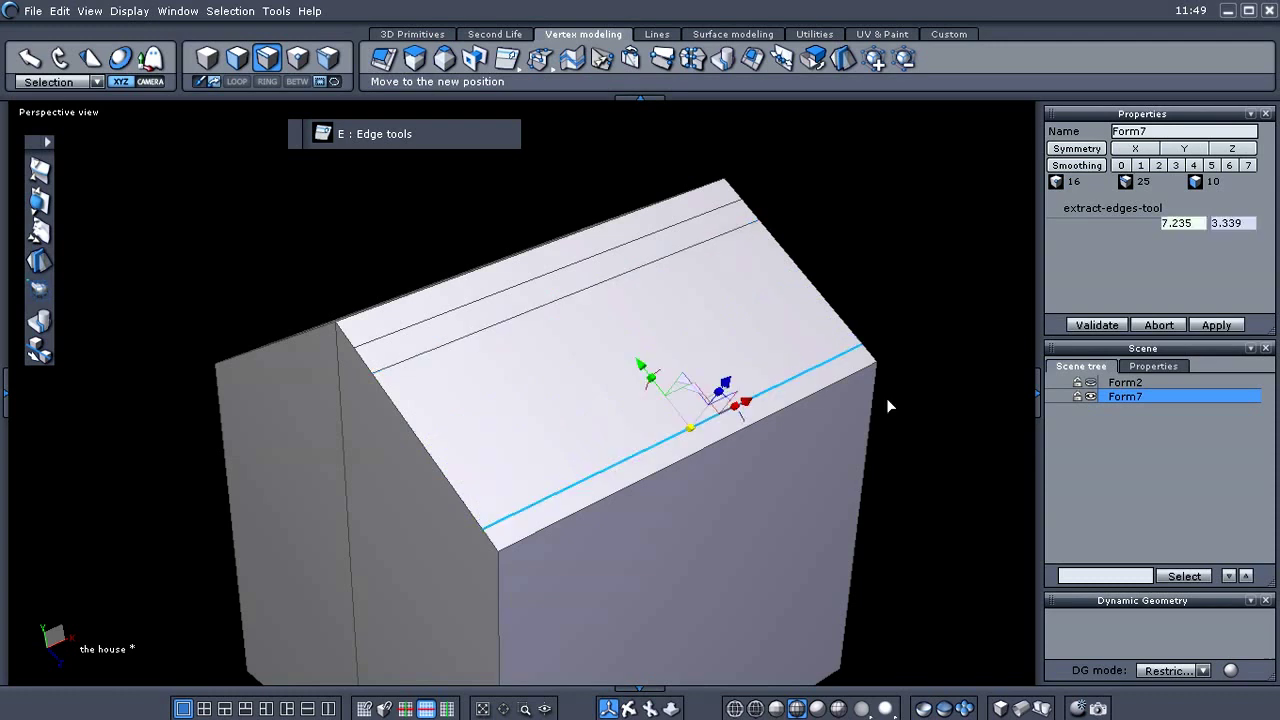
pyautogui.click(955, 287)
# Select the front eave edge, extend it to its edge ring, and split the house crosswise at the midpoints with Free Tesselate
pyautogui.moveTo(955, 287); pyautogui.dragTo(770, 309, button='middle')
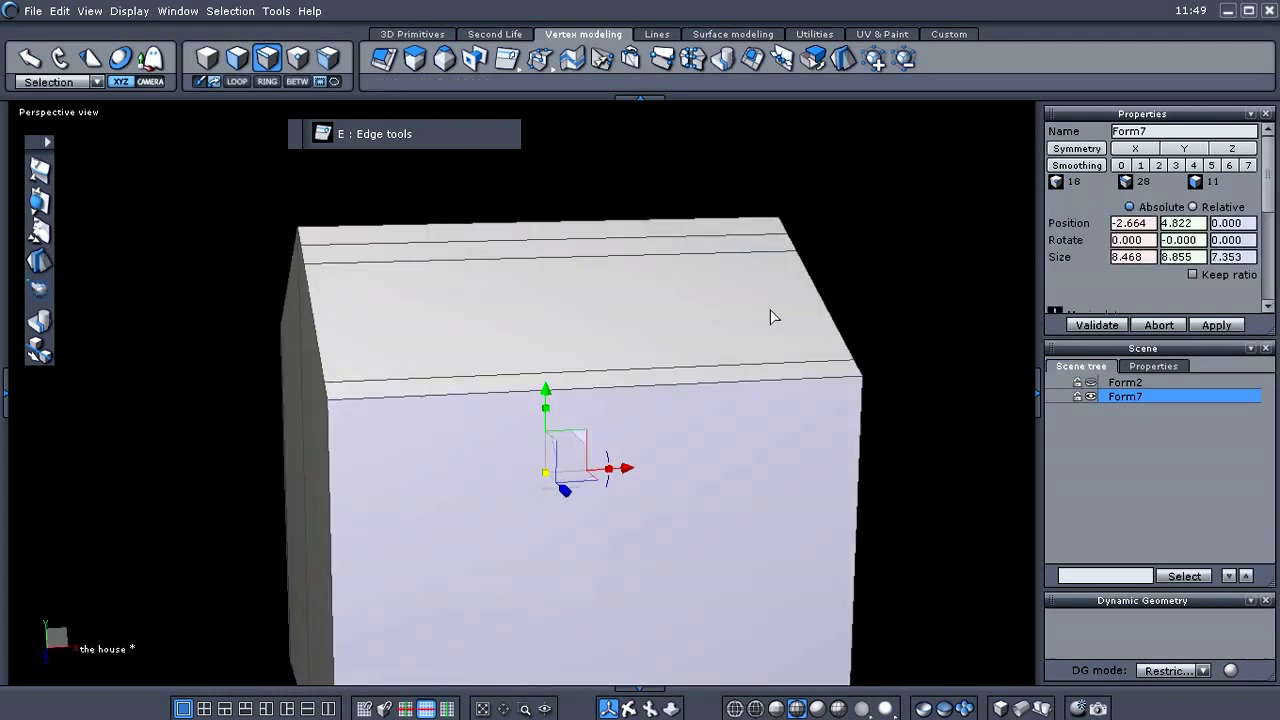
pyautogui.moveTo(564, 414); pyautogui.dragTo(576, 371, button='middle')
pyautogui.moveTo(500, 410); pyautogui.dragTo(636, 404, button='middle')
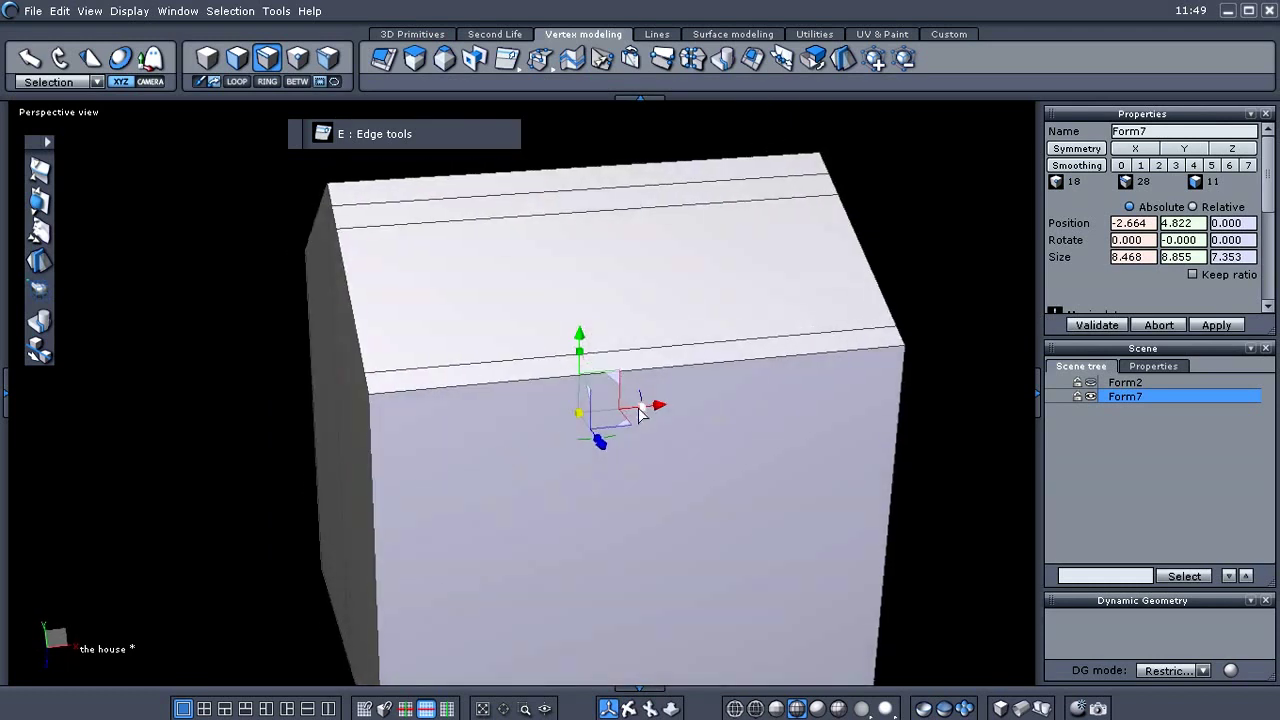
pyautogui.moveTo(713, 462); pyautogui.dragTo(704, 442, button='middle')
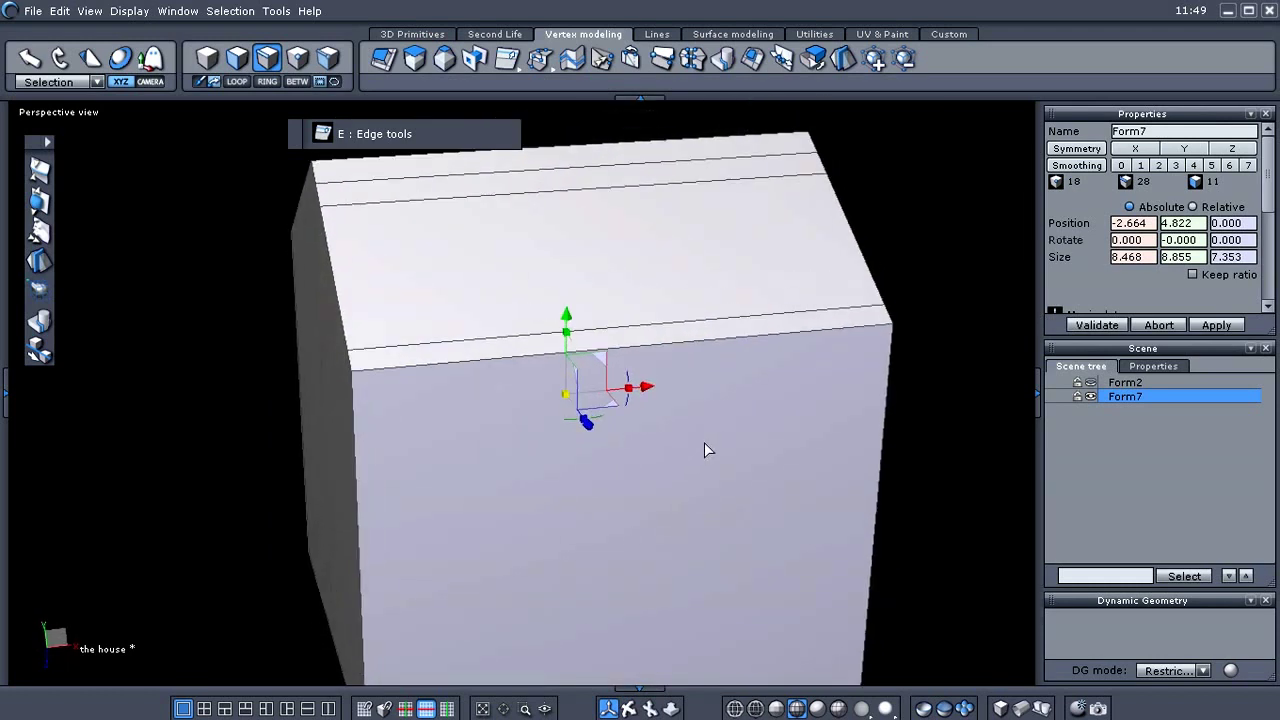
pyautogui.click(706, 340)
pyautogui.rightClick(572, 456)
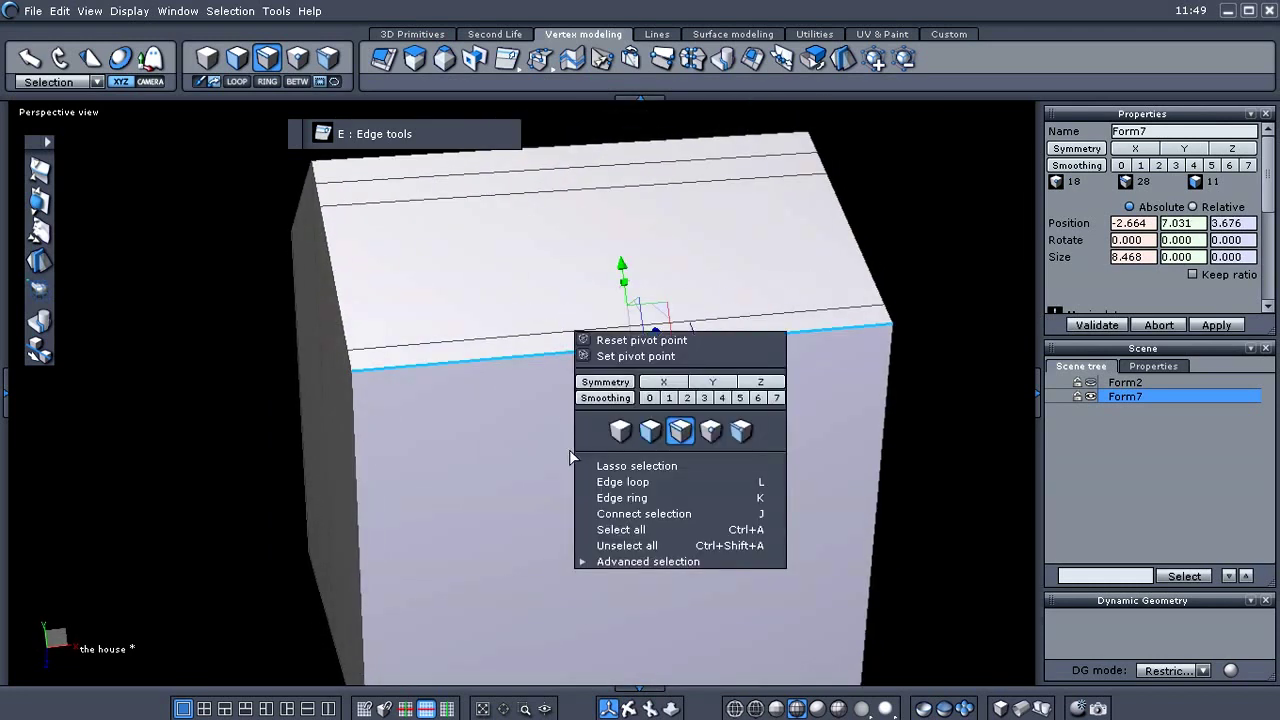
pyautogui.click(601, 498)
pyautogui.scroll(-3, 605, 497)
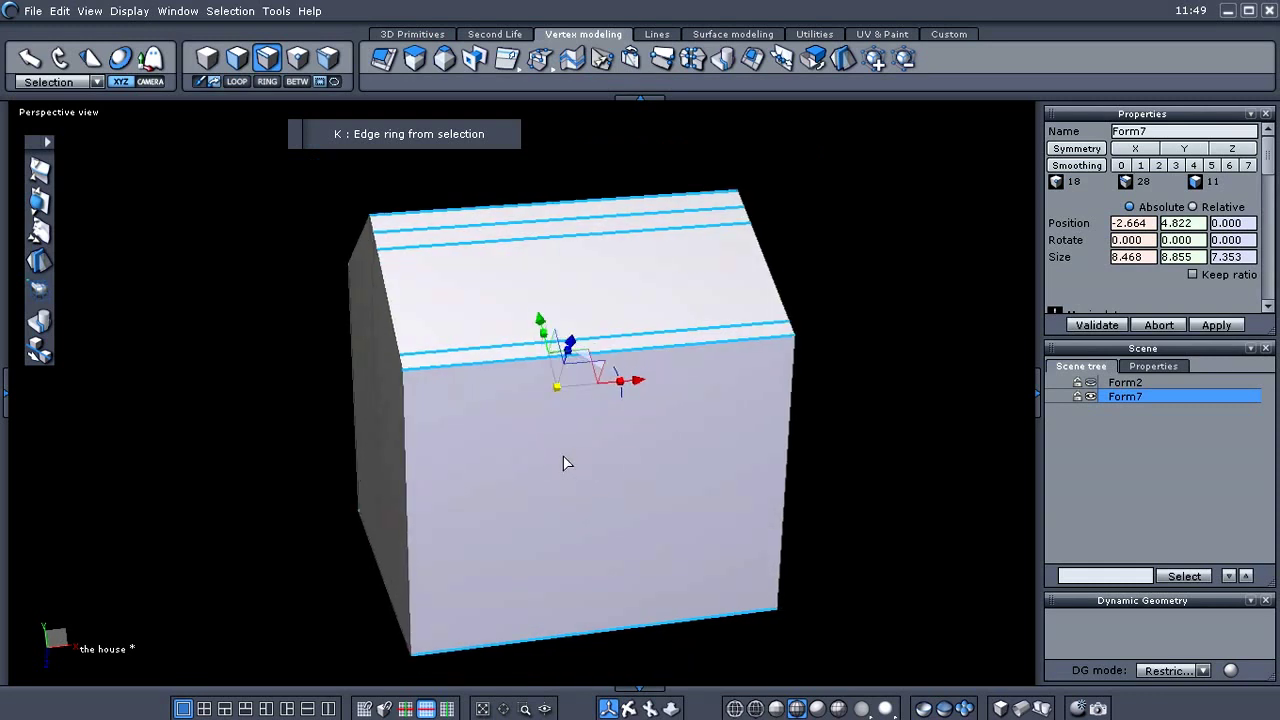
pyautogui.press('x')
pyautogui.moveTo(723, 466)
pyautogui.mouseDown(button='middle')
pyautogui.moveTo(480, 483)
pyautogui.moveTo(434, 380)
pyautogui.moveTo(771, 449)
pyautogui.moveTo(715, 484)
pyautogui.mouseUp(button='middle')
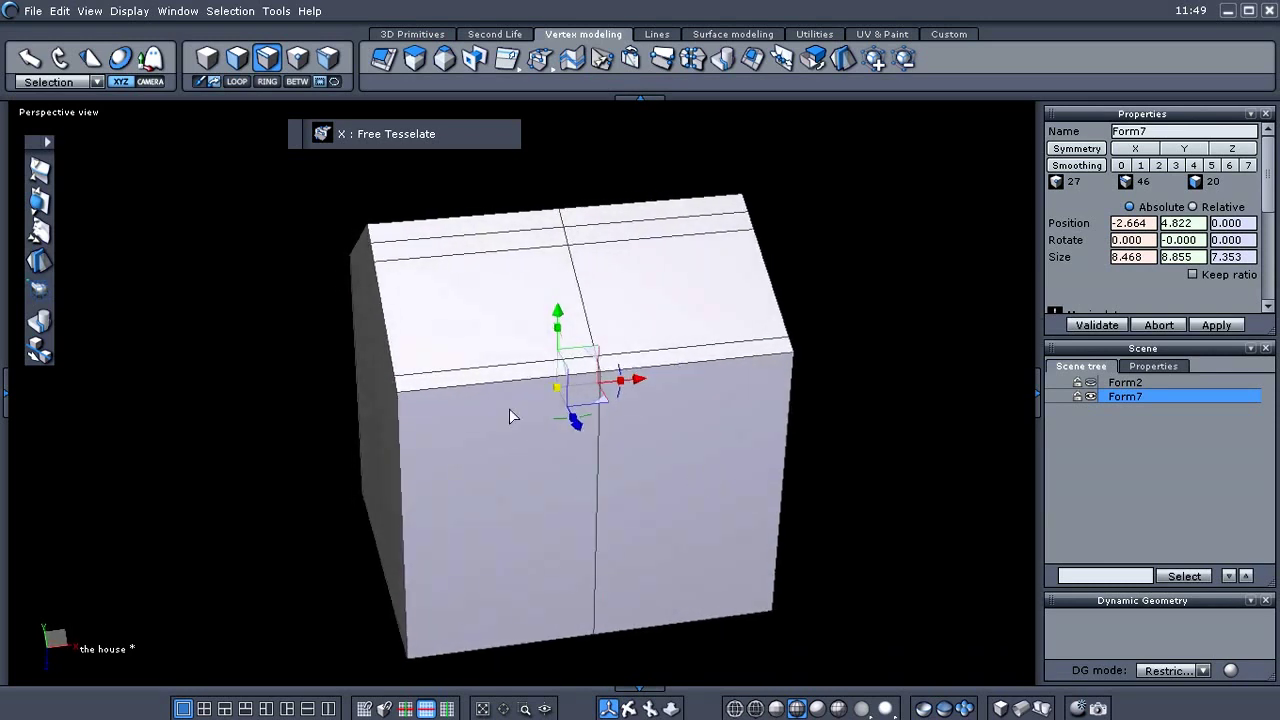
# Select both halves of the front eave edge, extend them to edge rings, and tessellate each half crosswise at its middle
pyautogui.click(509, 381)
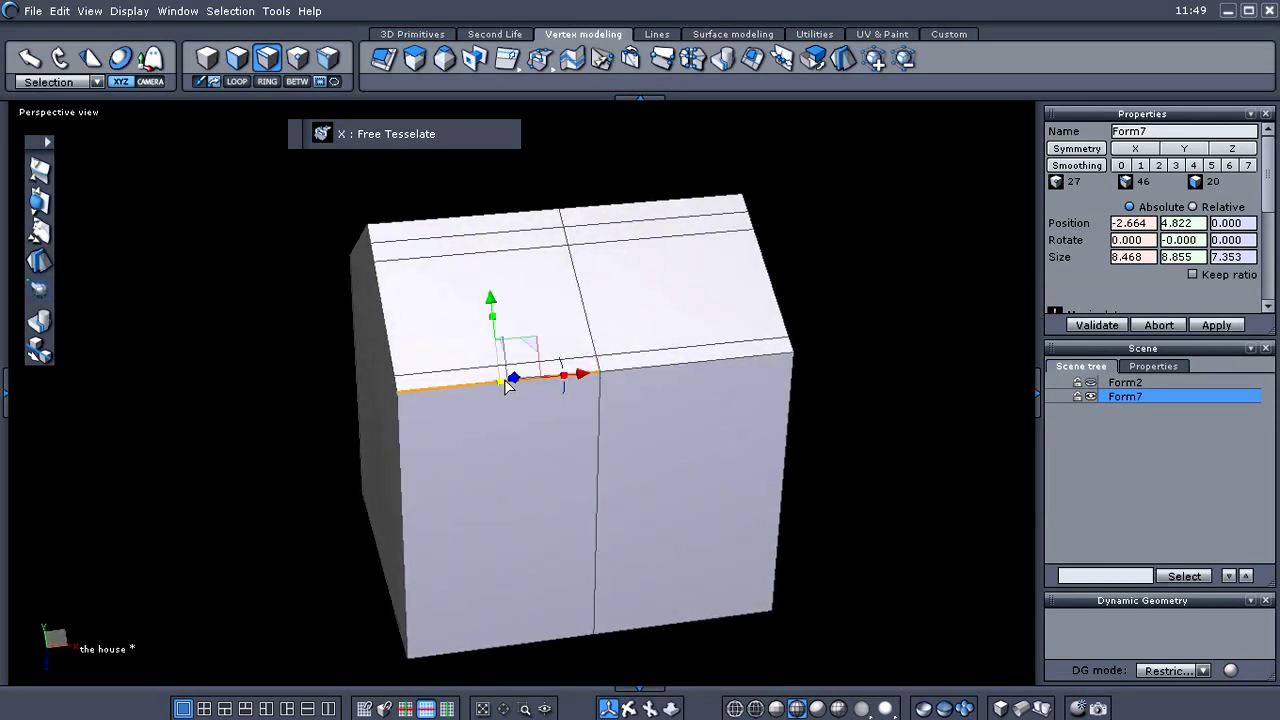
pyautogui.keyDown('shift'); pyautogui.click(655, 370); pyautogui.keyUp('shift')
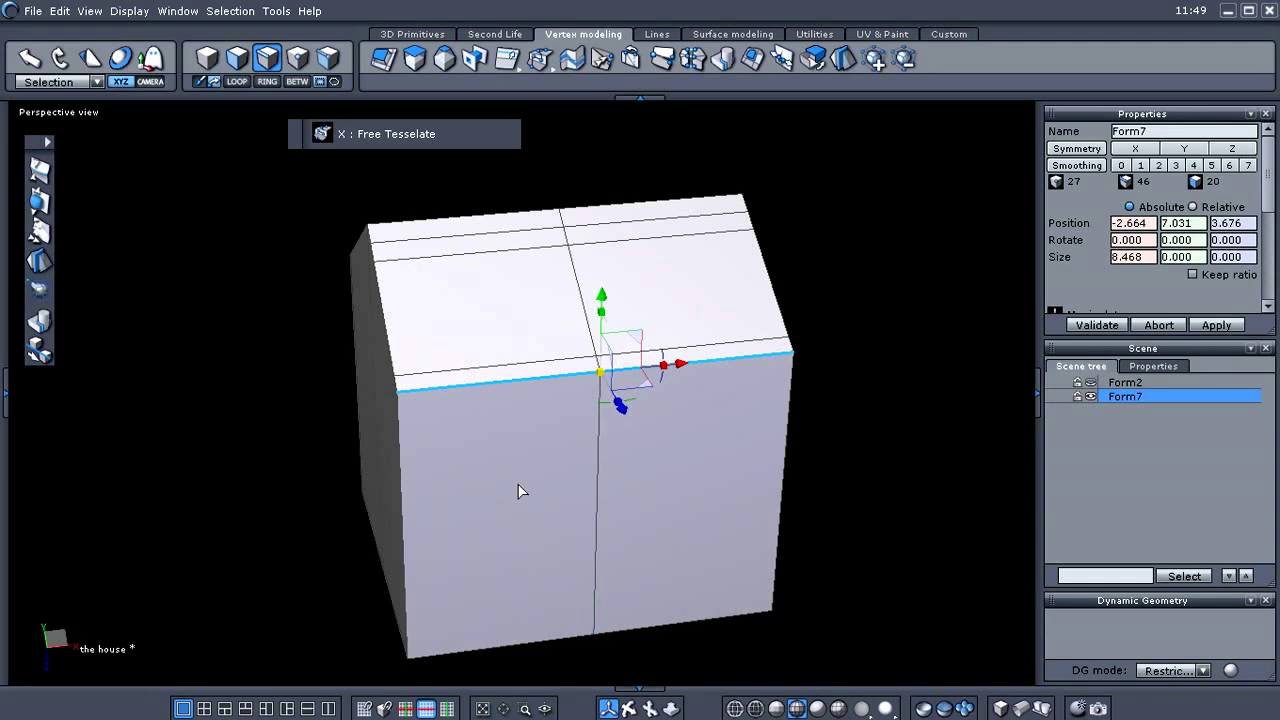
pyautogui.moveTo(522, 482); pyautogui.dragTo(516, 485, button='middle')
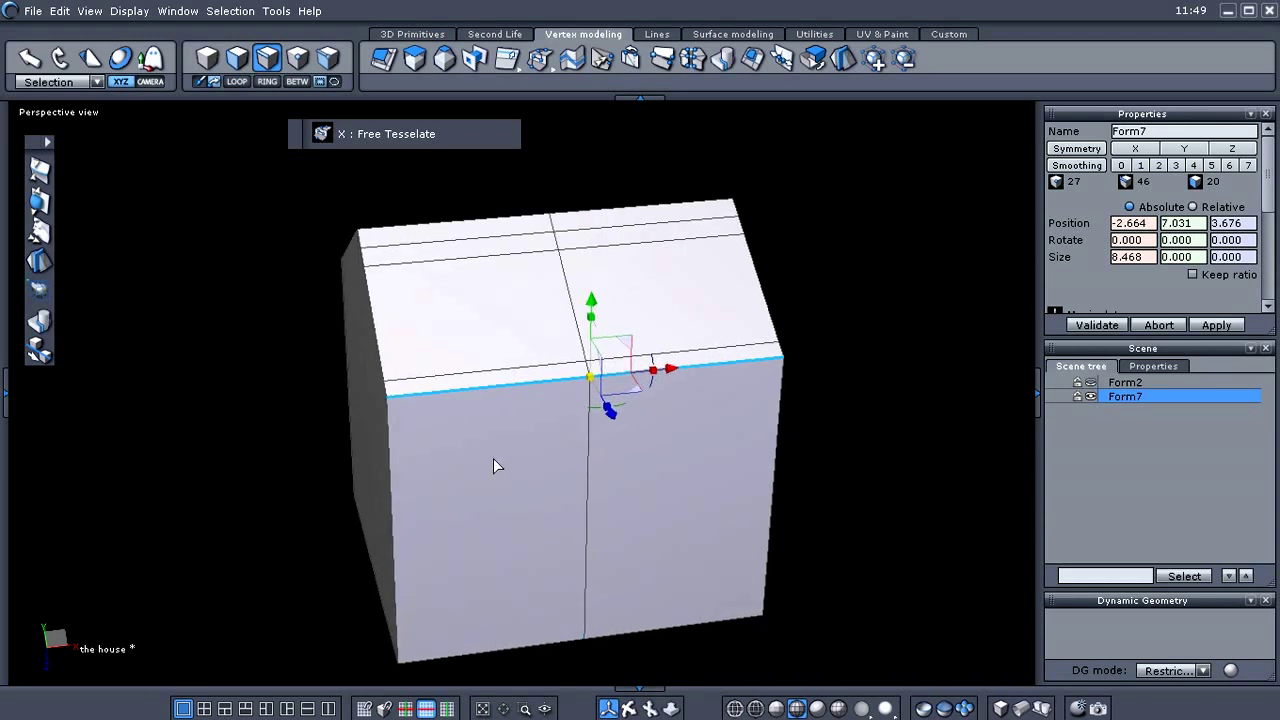
pyautogui.rightClick(497, 465)
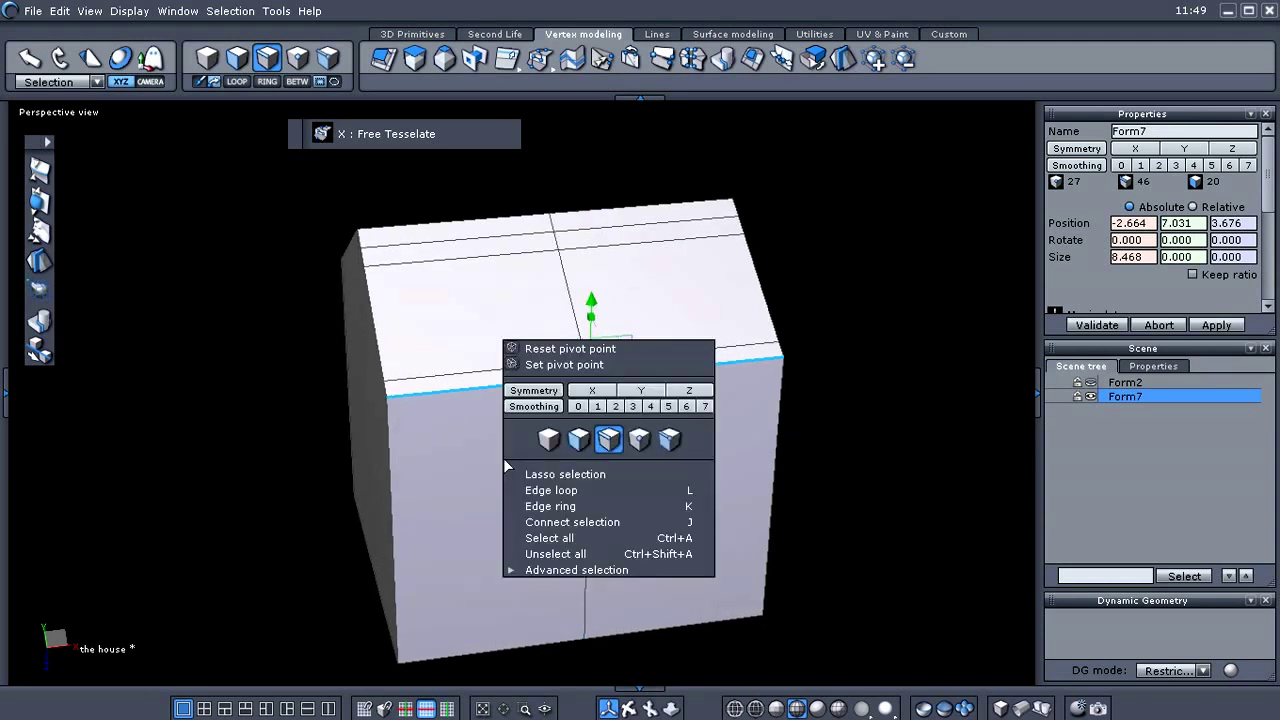
pyautogui.click(530, 506)
pyautogui.press('x')
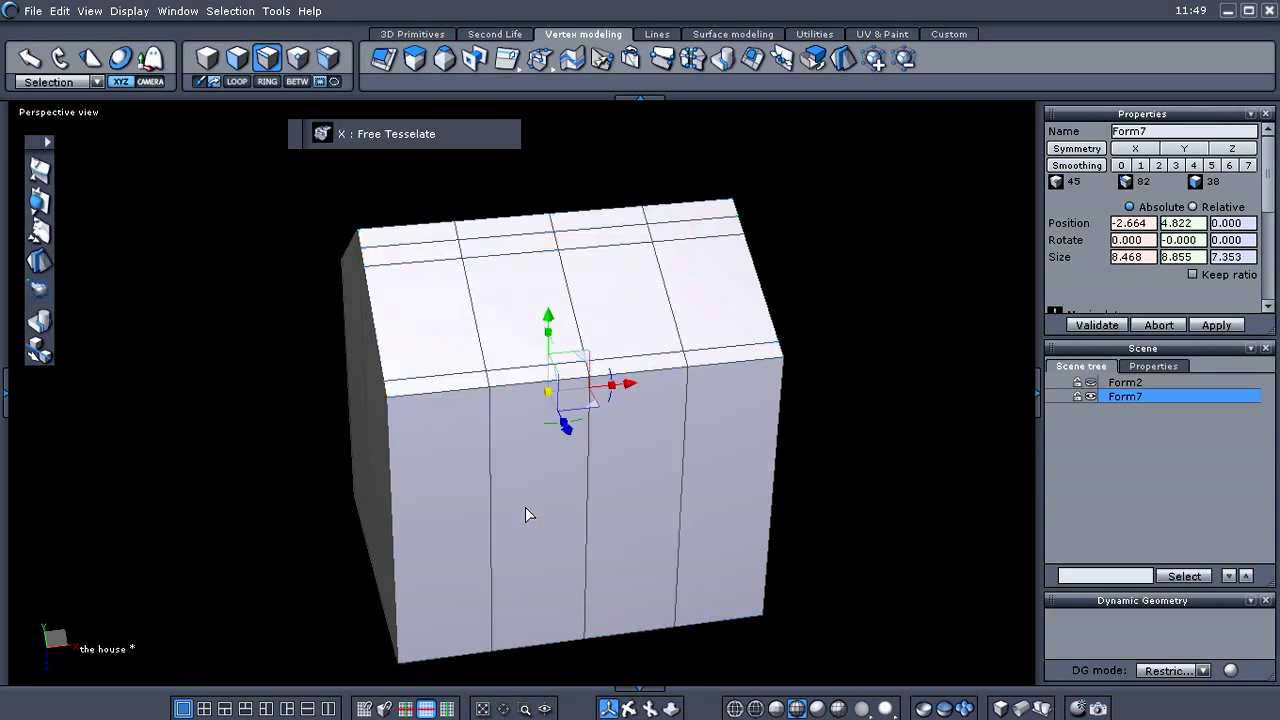
# Select all four front eave segments, extend them to edge rings, and tessellate the house into eight crosswise strips
pyautogui.click(514, 386)
pyautogui.keyDown('shift'); pyautogui.click(457, 396); pyautogui.keyUp('shift')
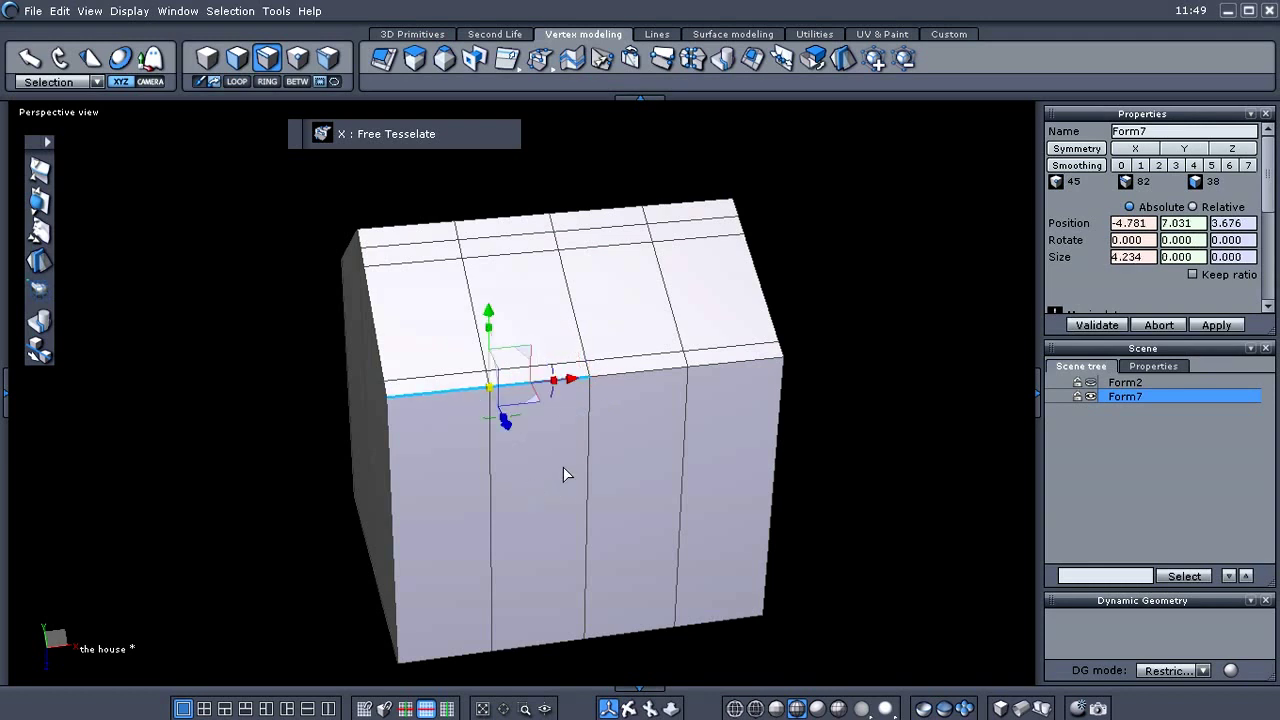
pyautogui.keyDown('shift'); pyautogui.click(735, 368); pyautogui.keyUp('shift')
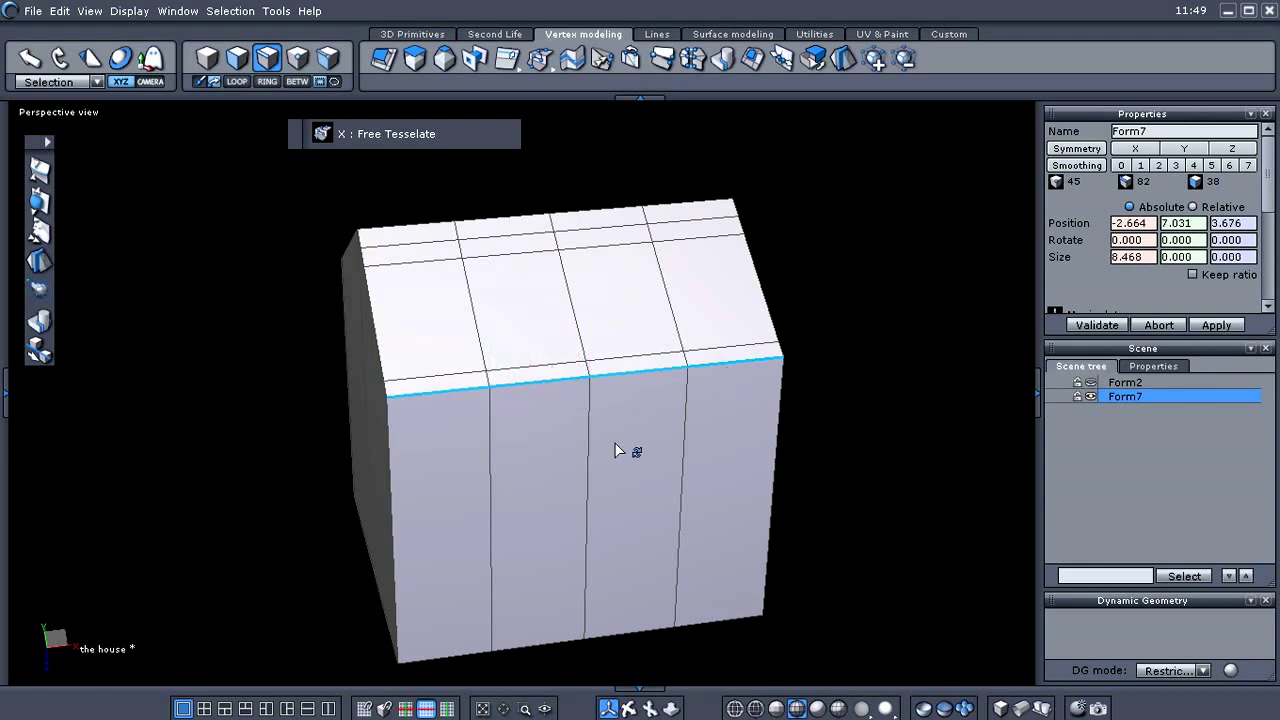
pyautogui.rightClick(522, 473)
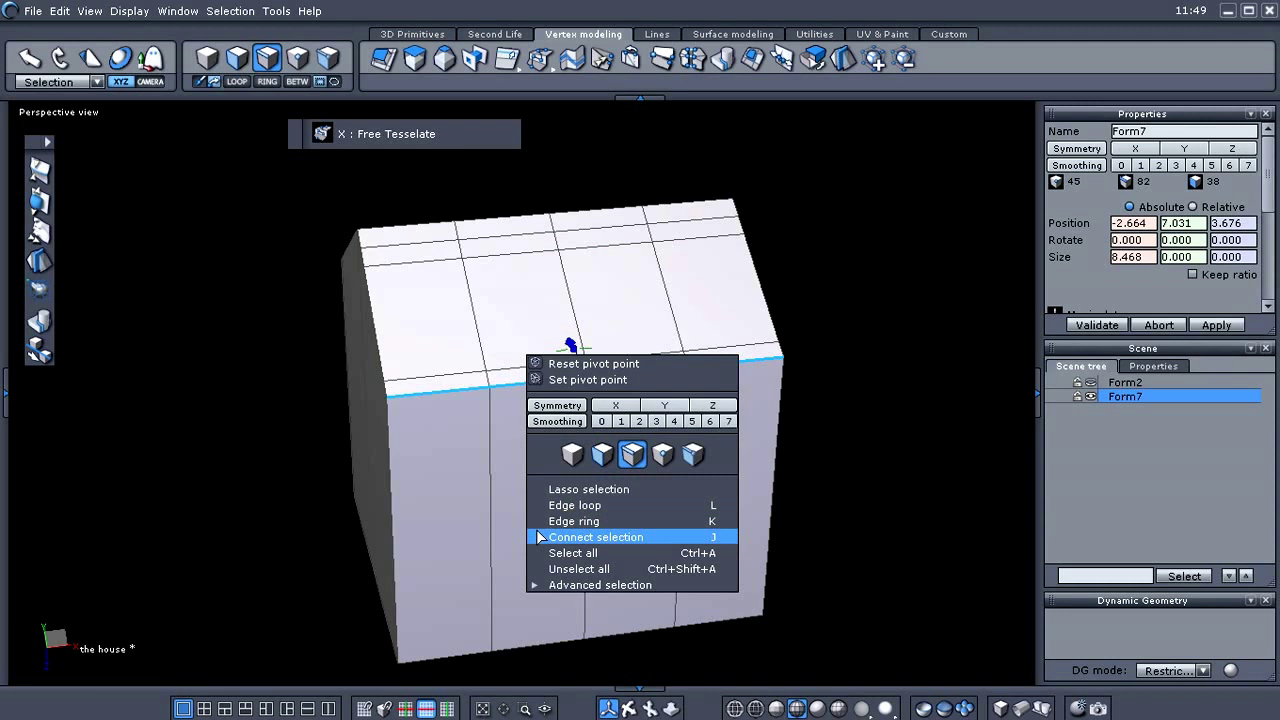
pyautogui.click(540, 521)
pyautogui.press('x')
pyautogui.moveTo(523, 522); pyautogui.dragTo(518, 572, button='middle')
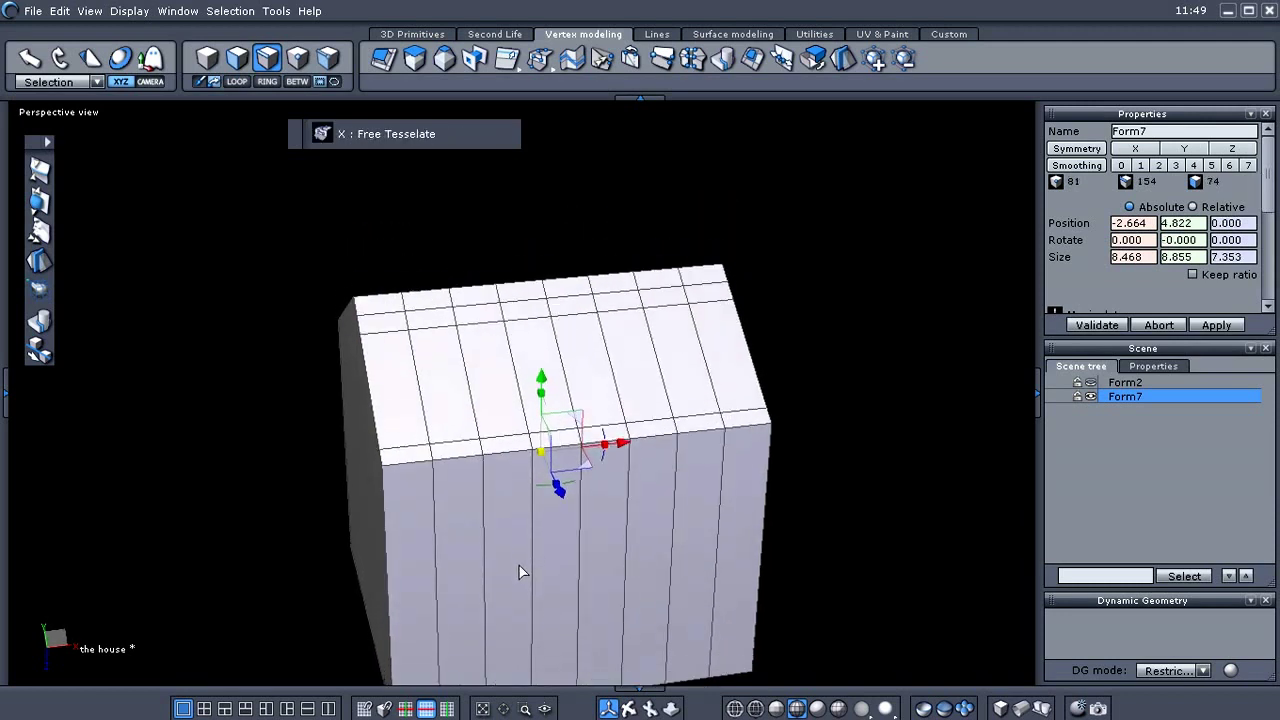
# Select the first and third crosswise edges on the front roof slope and extend both to full edge loops
pyautogui.click(427, 424)
pyautogui.scroll(3, 427, 424)
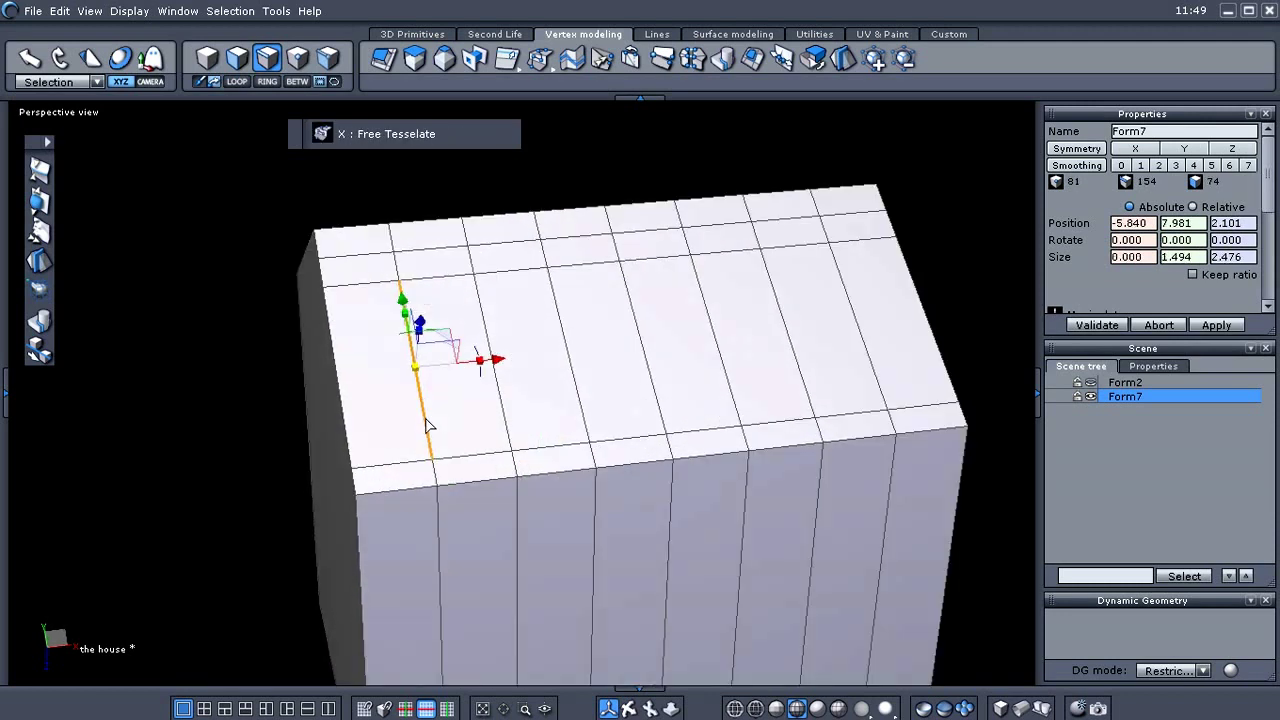
pyautogui.keyDown('shift'); pyautogui.click(580, 400); pyautogui.keyUp('shift')
pyautogui.keyDown('shift'); pyautogui.click(583, 400); pyautogui.keyUp('shift')
pyautogui.moveTo(534, 409); pyautogui.dragTo(556, 390, button='middle')
pyautogui.rightClick(556, 390)
pyautogui.click(571, 405)
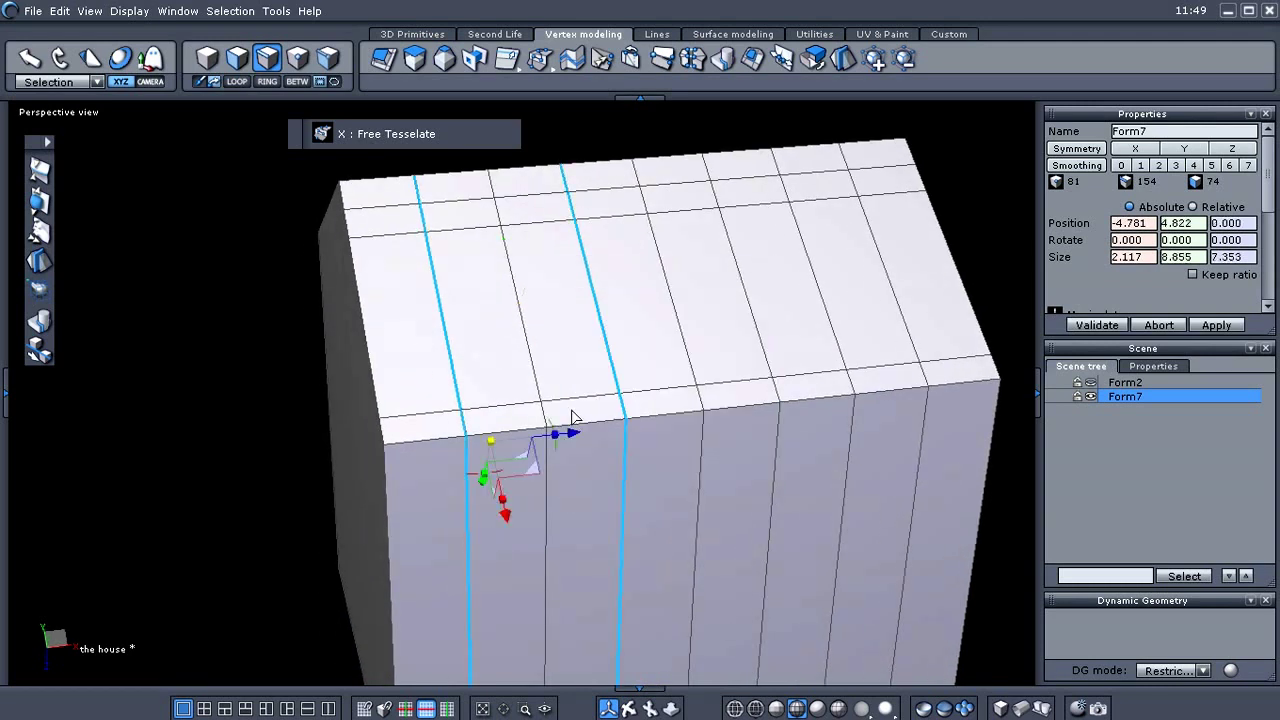
# Set the manipulator orientation to World, scale the two loops closer together along X to about 1.46 apart, and clear the selection
pyautogui.click(95, 83)
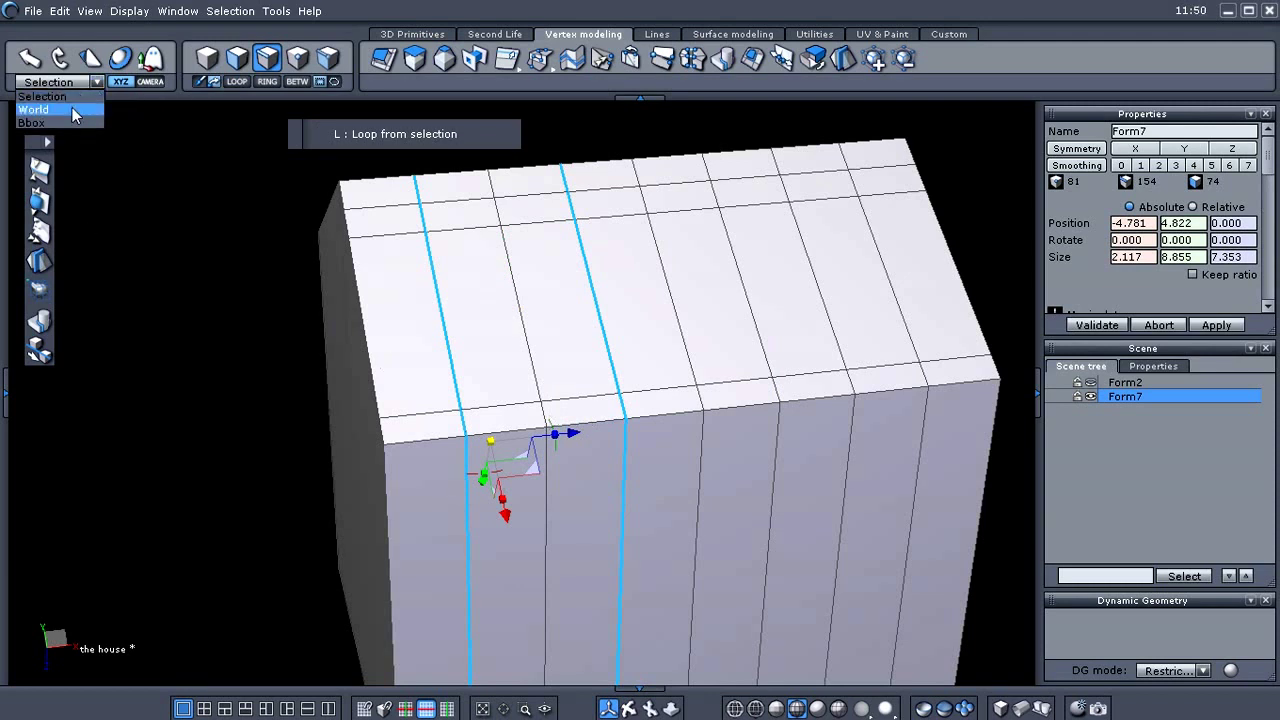
pyautogui.click(72, 109)
pyautogui.moveTo(204, 364); pyautogui.dragTo(195, 316, button='middle')
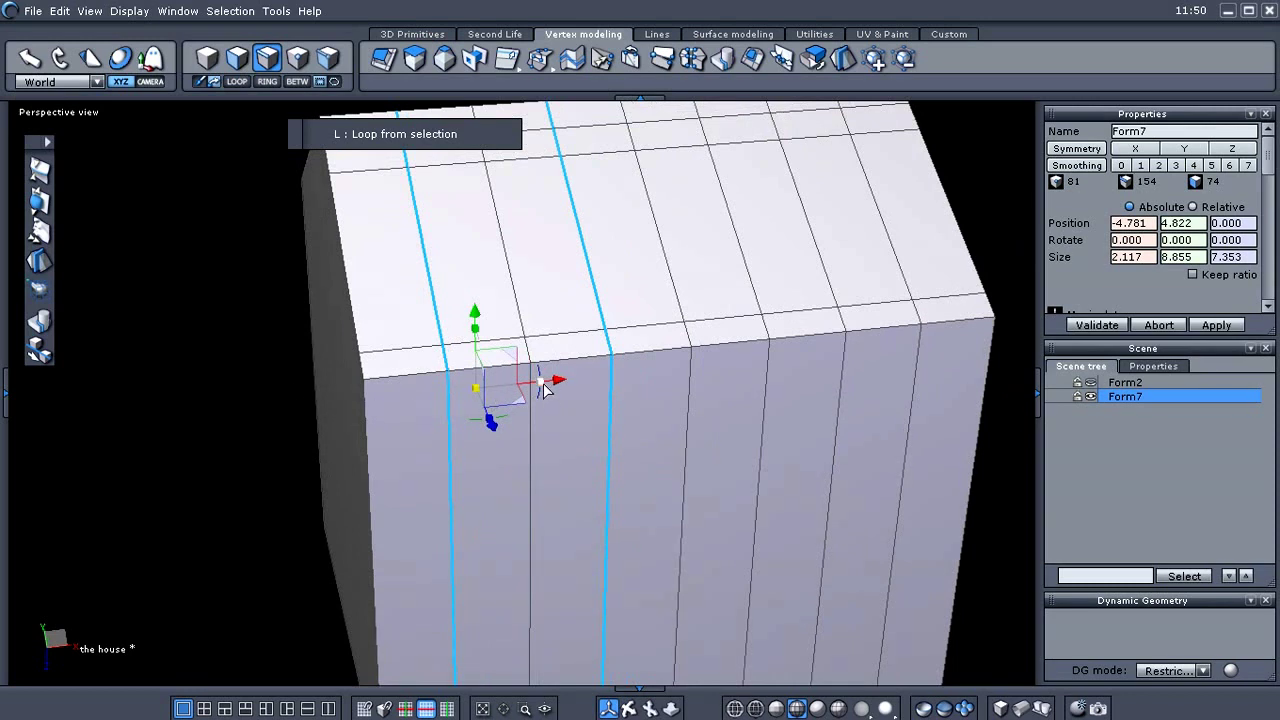
pyautogui.moveTo(543, 387); pyautogui.dragTo(521, 387)
pyautogui.click(253, 430)
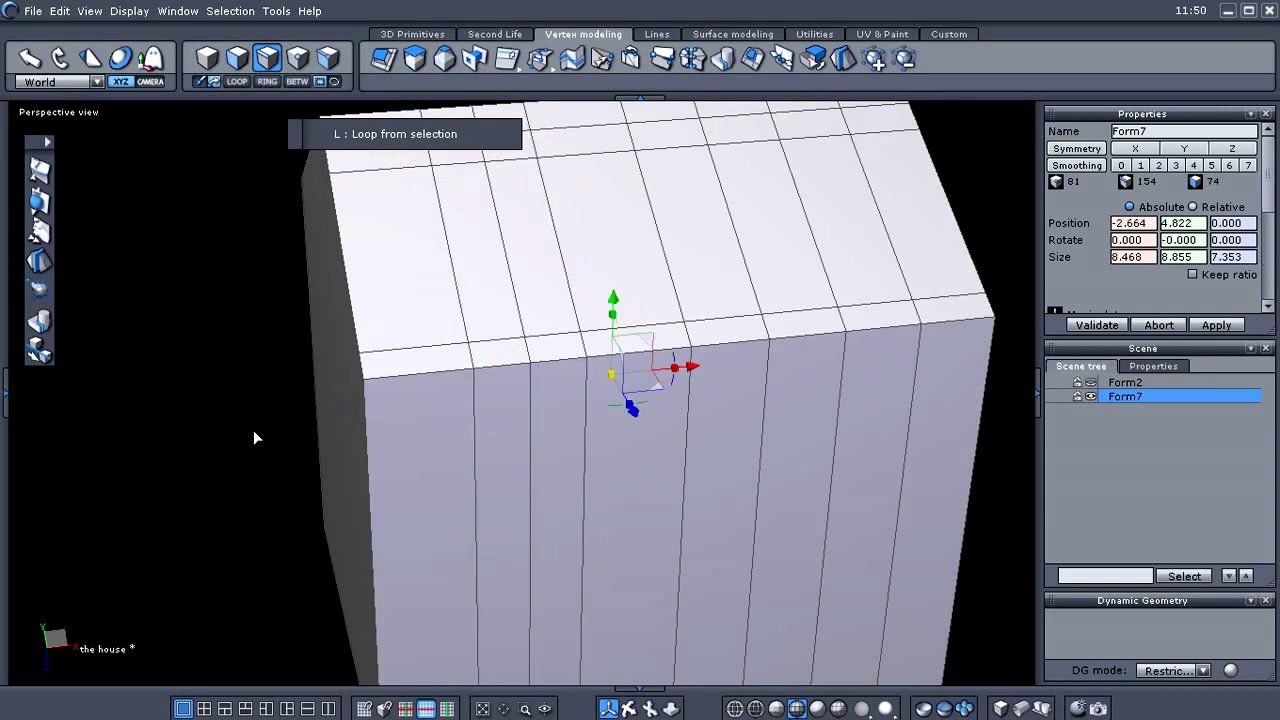
# In point mode, select the two lower outer points and the upper middle point between the narrowed loops, and connect them with Free Tesselate
pyautogui.moveTo(253, 430); pyautogui.dragTo(330, 457, button='middle')
pyautogui.moveTo(452, 374); pyautogui.dragTo(497, 389, button='middle')
pyautogui.scroll(1, 440, 418)
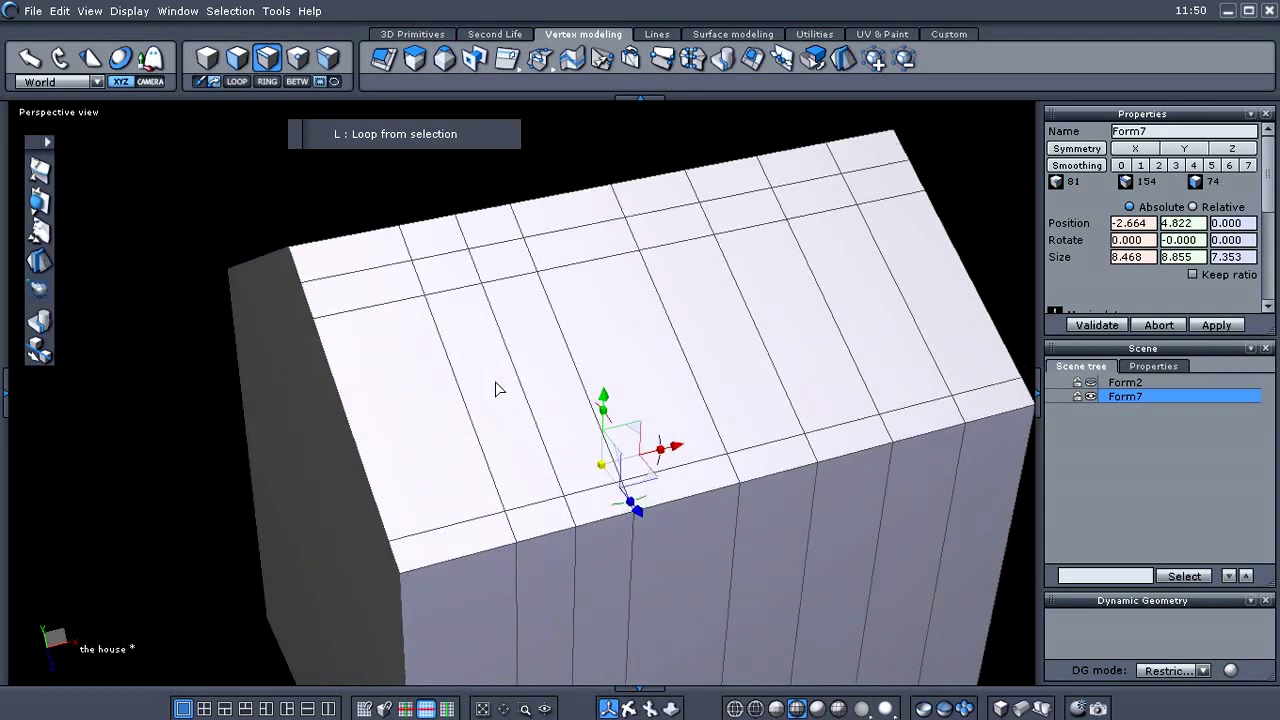
pyautogui.rightClick(497, 389)
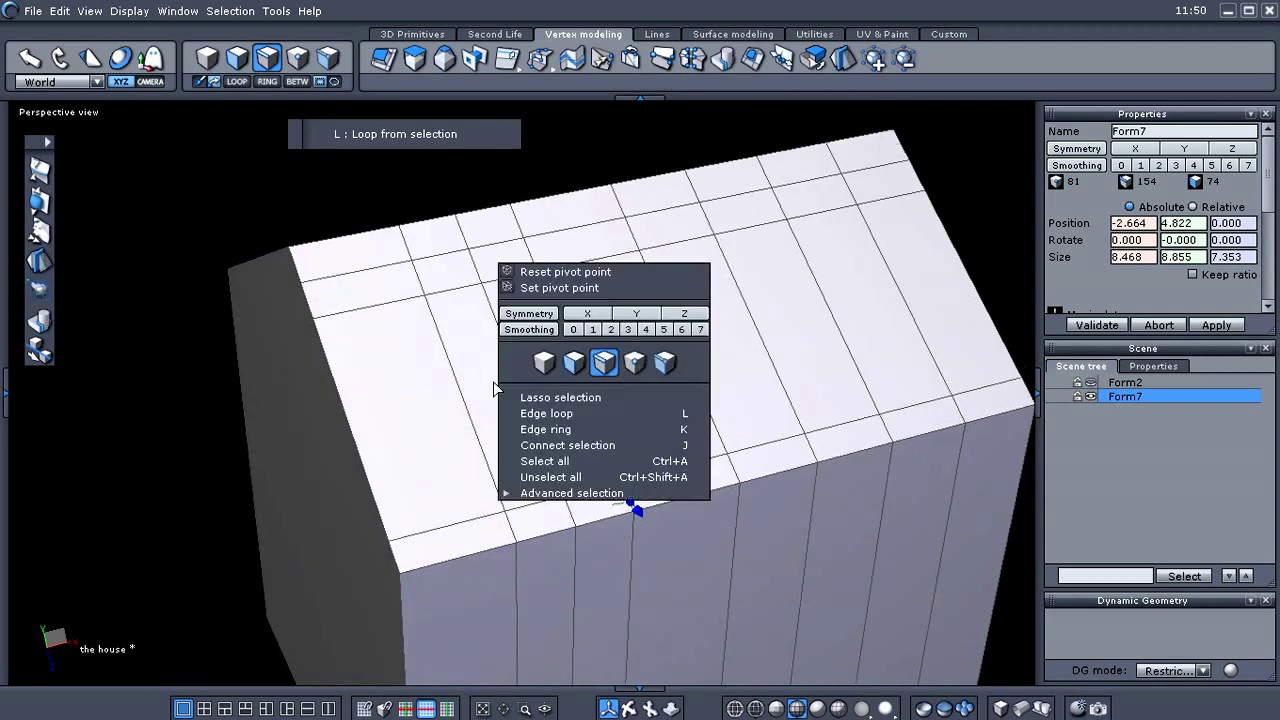
pyautogui.click(635, 365)
pyautogui.moveTo(428, 420); pyautogui.dragTo(428, 431, button='middle')
pyautogui.scroll(2, 447, 429)
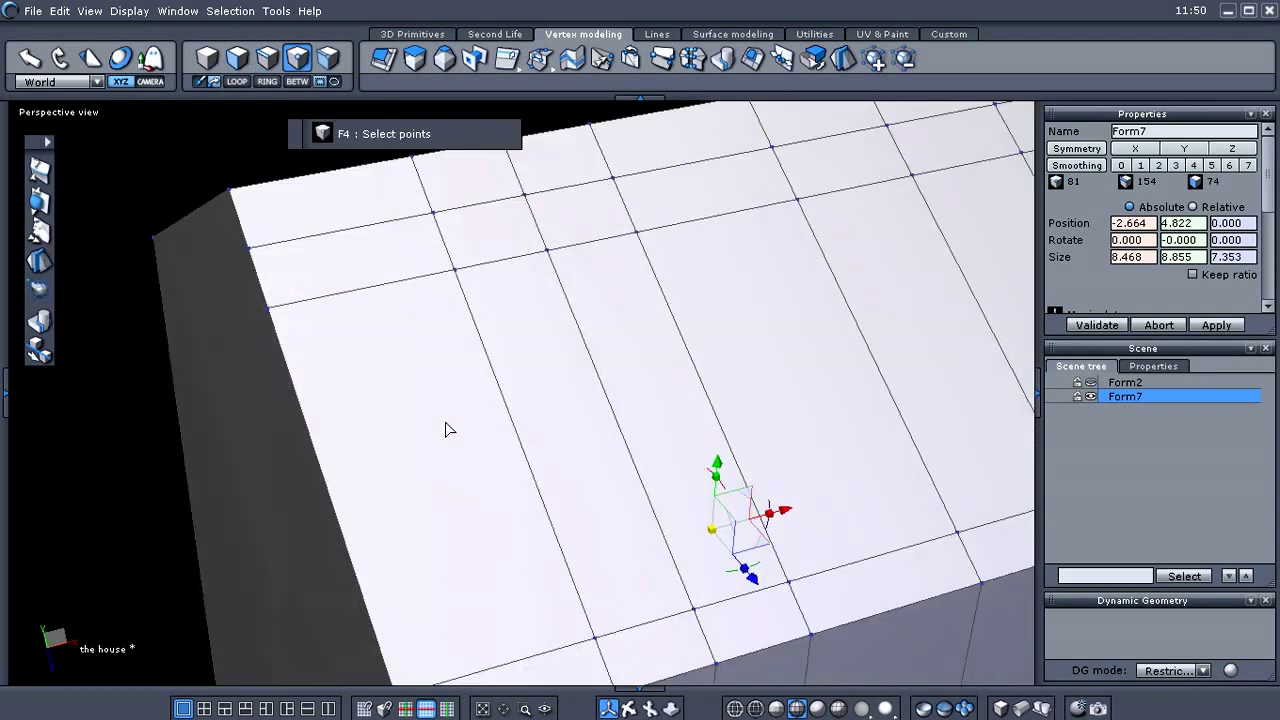
pyautogui.moveTo(440, 382); pyautogui.dragTo(367, 409, button='middle')
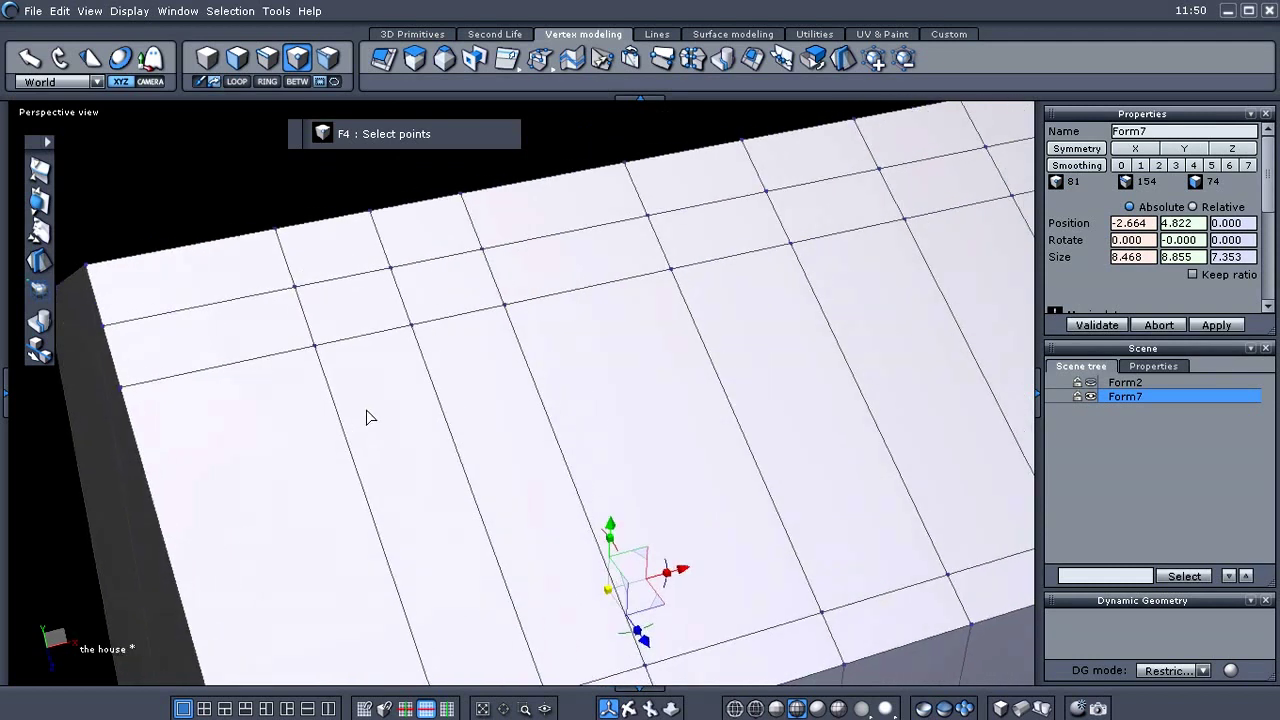
pyautogui.click(316, 348)
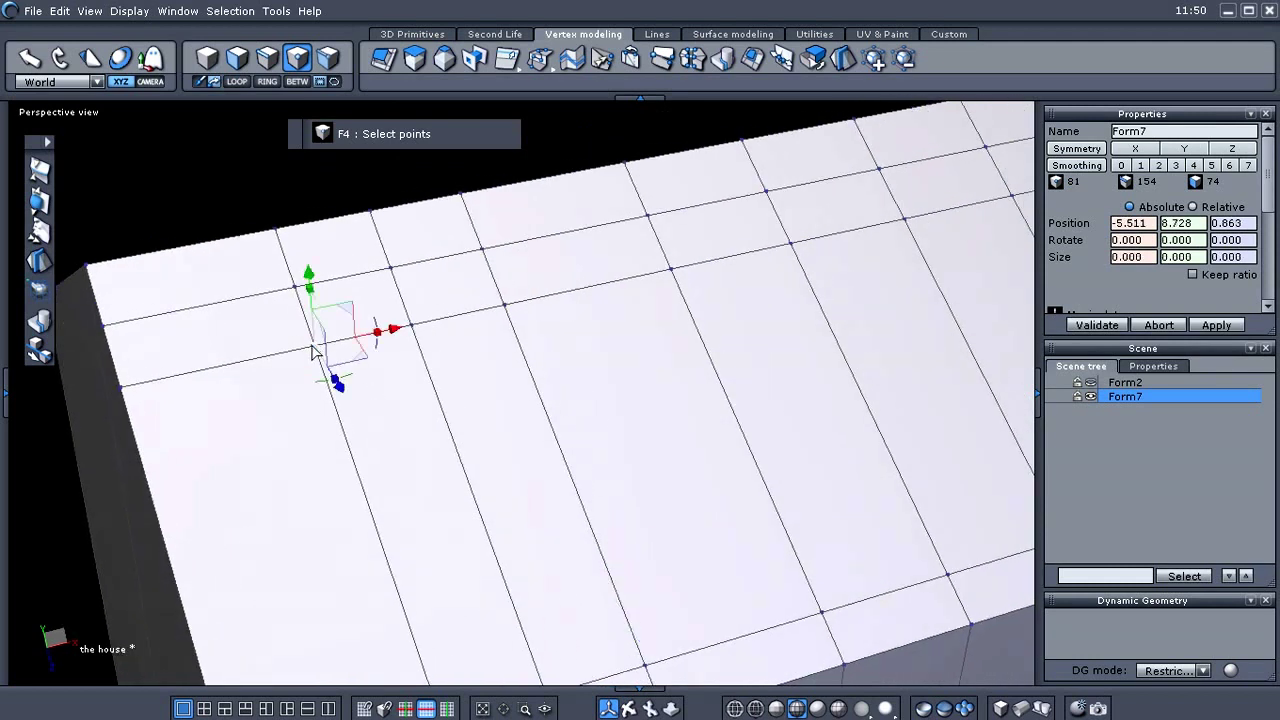
pyautogui.keyDown('shift'); pyautogui.click(392, 270); pyautogui.keyUp('shift')
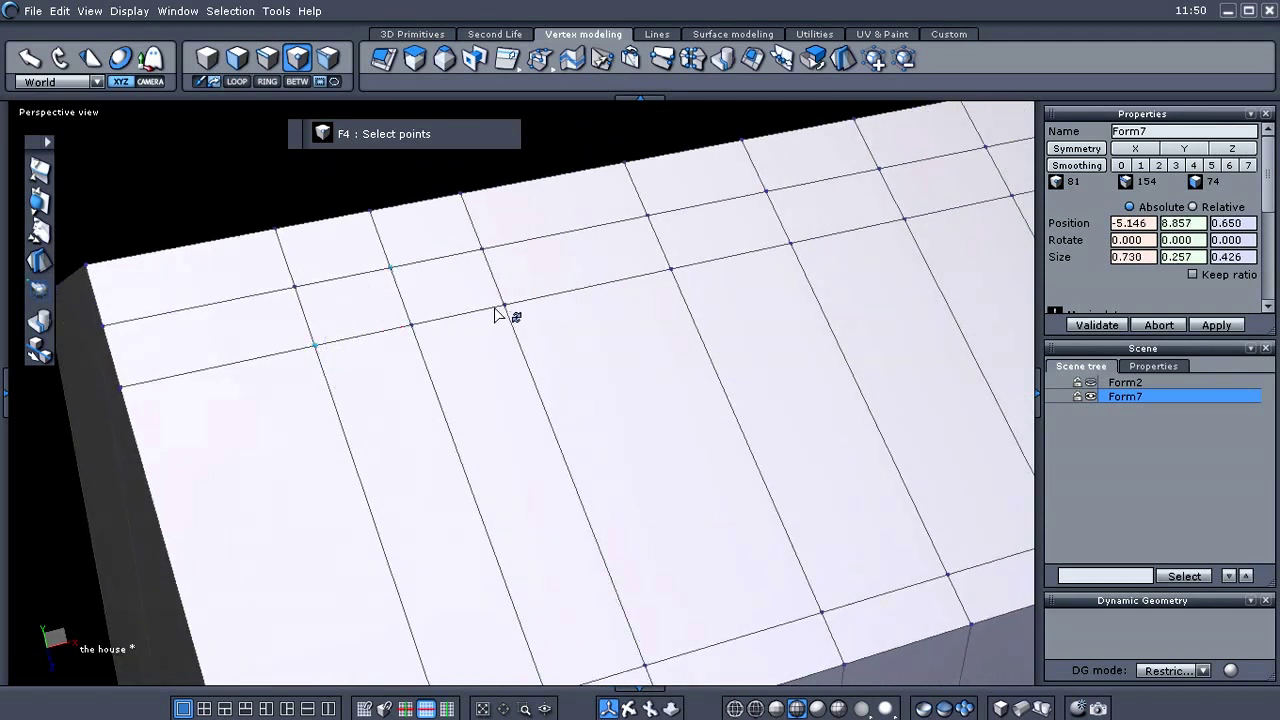
pyautogui.keyDown('shift'); pyautogui.click(504, 306); pyautogui.keyUp('shift')
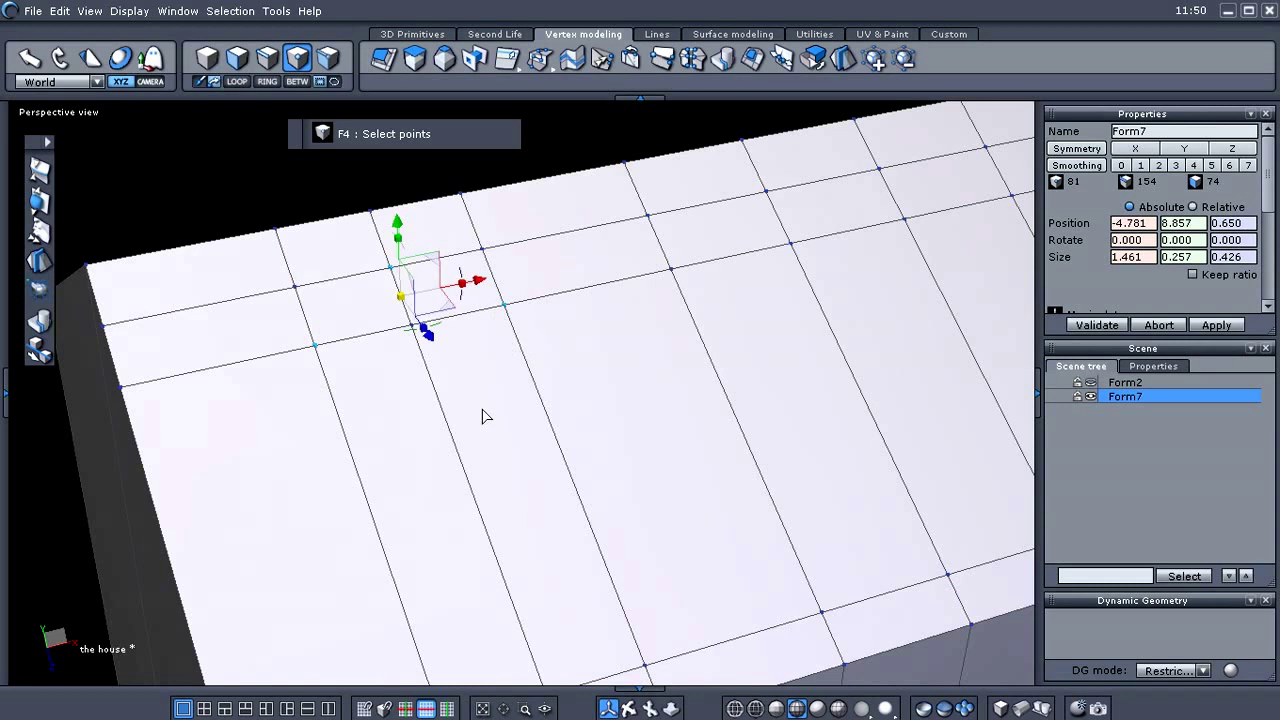
pyautogui.press('x')
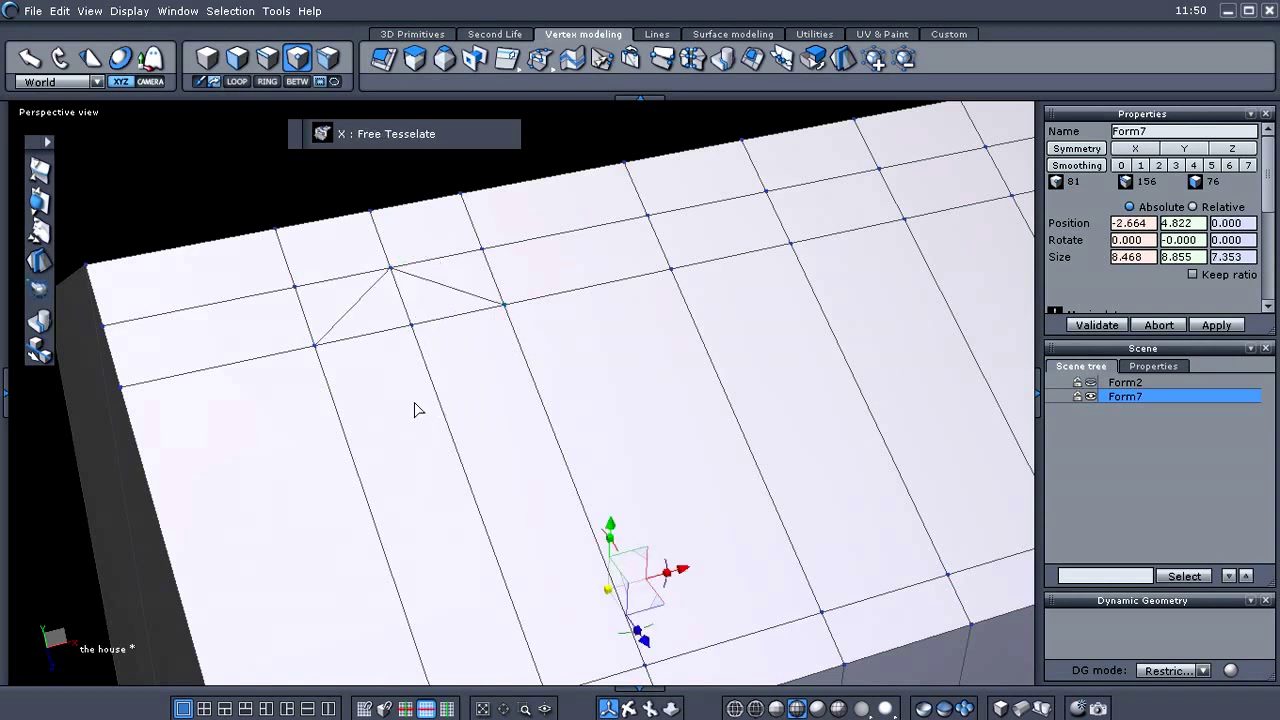
pyautogui.moveTo(329, 343); pyautogui.dragTo(362, 322)
pyautogui.moveTo(414, 286); pyautogui.dragTo(490, 319)
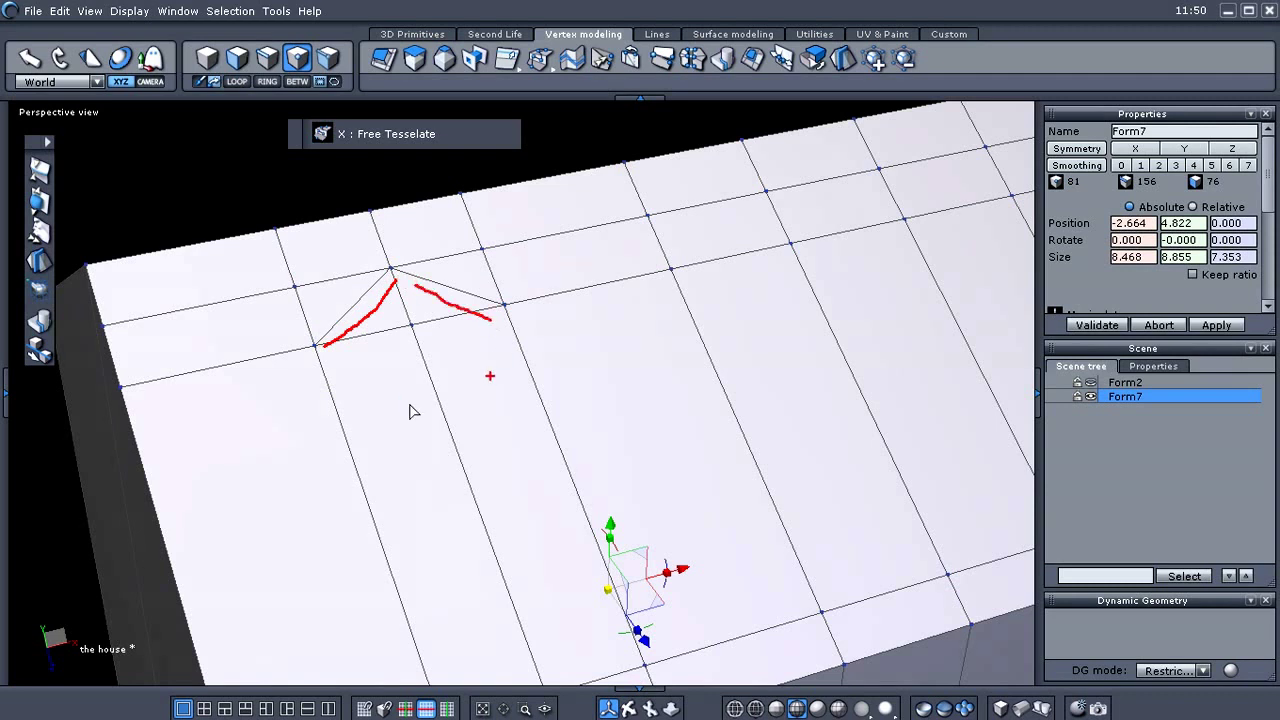
pyautogui.press('Escape')
# In face mode, select the two long roof faces and the two small triangles above them, and delete them to open the dormer hole
pyautogui.scroll(-2, 434, 426)
pyautogui.moveTo(459, 459)
pyautogui.mouseDown(button='middle')
pyautogui.moveTo(436, 325)
pyautogui.moveTo(474, 371)
pyautogui.moveTo(537, 397)
pyautogui.moveTo(523, 383)
pyautogui.moveTo(511, 410)
pyautogui.moveTo(542, 362)
pyautogui.mouseUp(button='middle')
pyautogui.rightClick(542, 362)
pyautogui.click(617, 337)
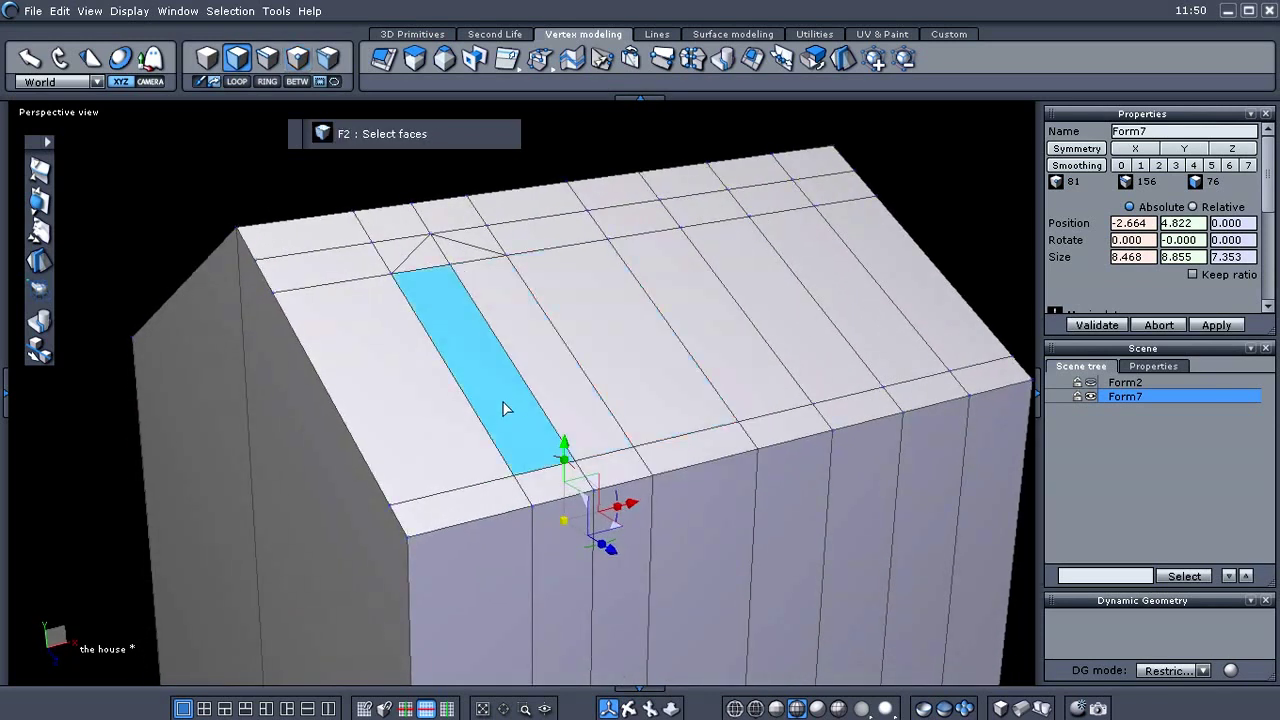
pyautogui.moveTo(503, 401); pyautogui.dragTo(503, 403, button='middle')
pyautogui.click(505, 408)
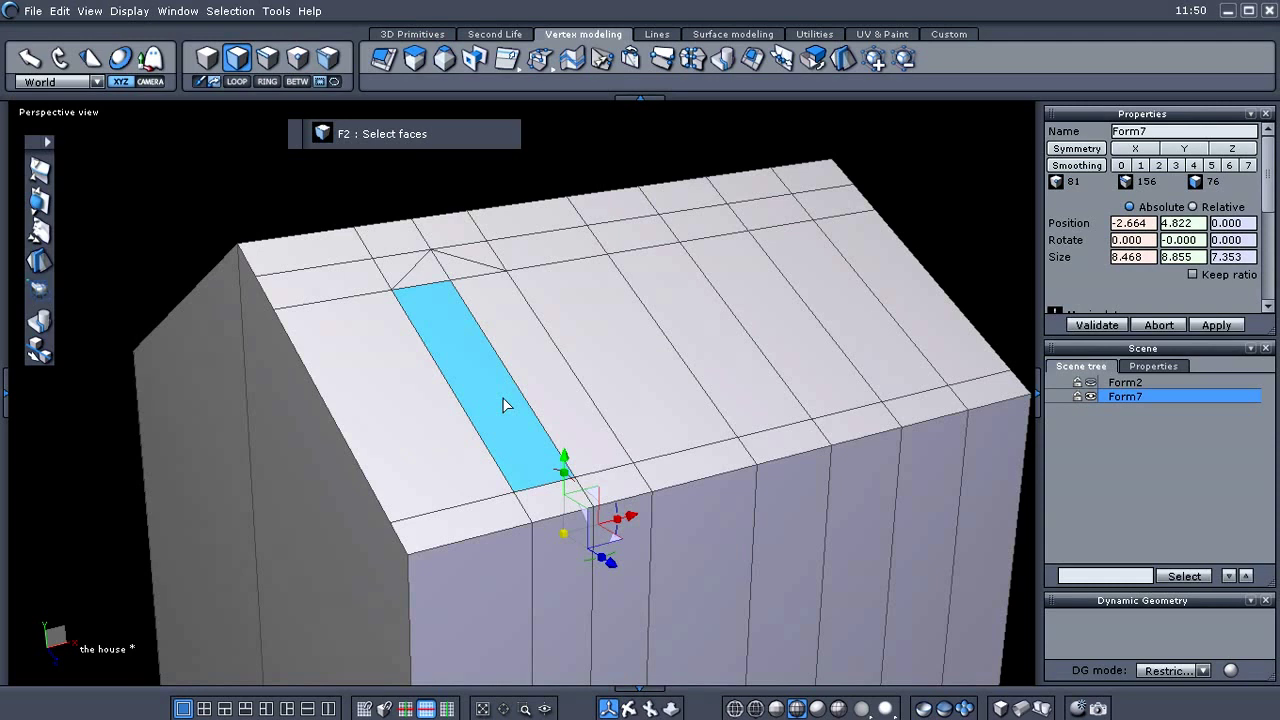
pyautogui.keyDown('shift'); pyautogui.click(520, 346); pyautogui.keyUp('shift')
pyautogui.keyDown('shift'); pyautogui.click(431, 277); pyautogui.keyUp('shift')
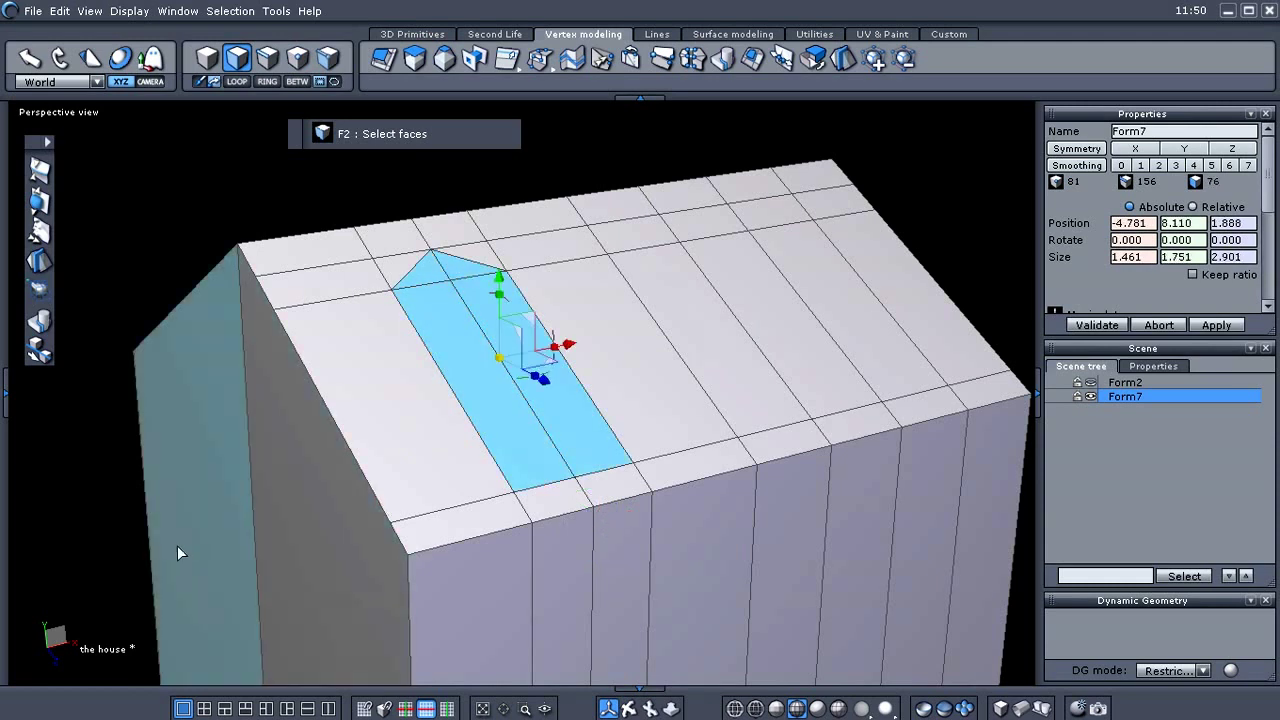
pyautogui.press('Delete')
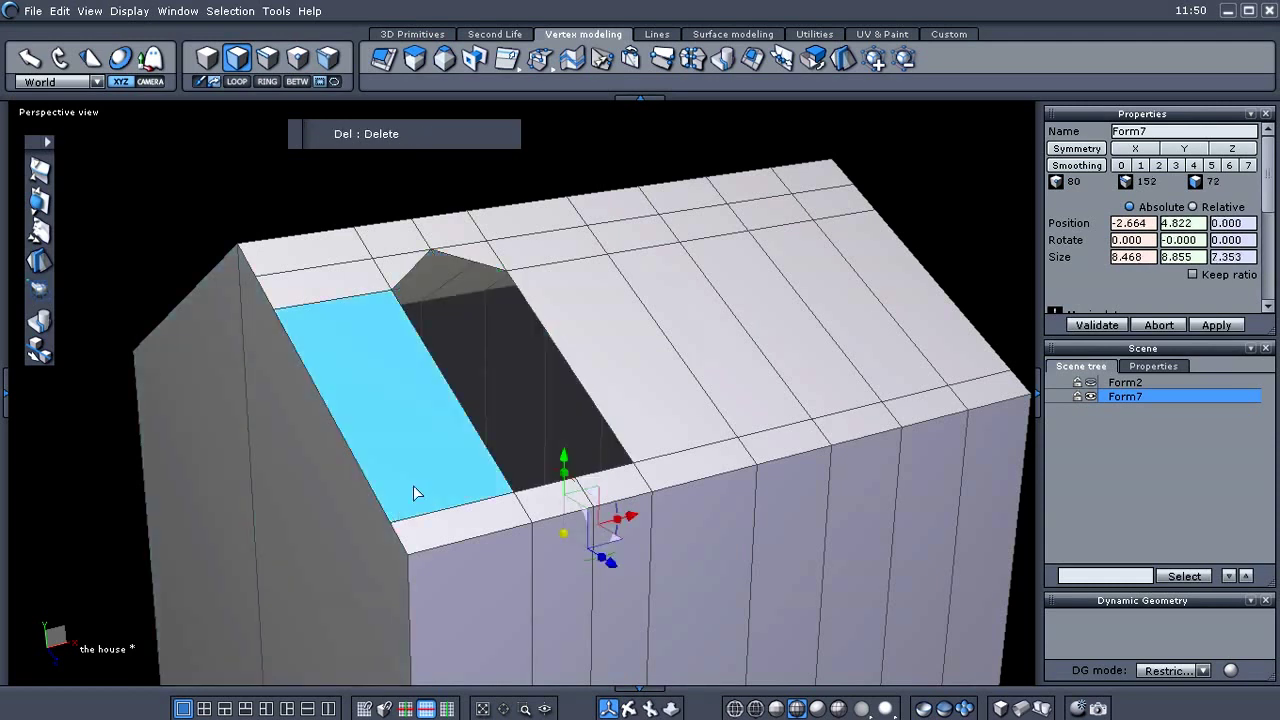
# In edge mode, select a long side edge of the roof opening and extend it to the whole border loop
pyautogui.rightClick(420, 458)
pyautogui.click(540, 437)
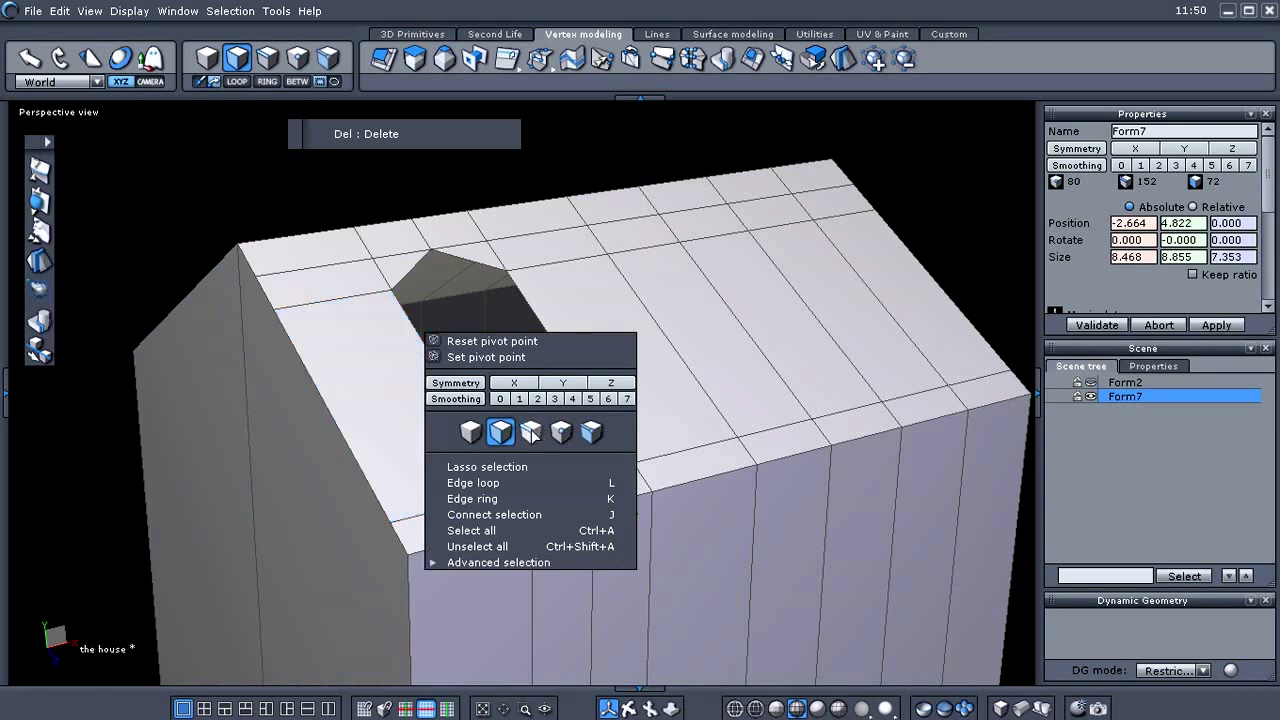
pyautogui.click(478, 438)
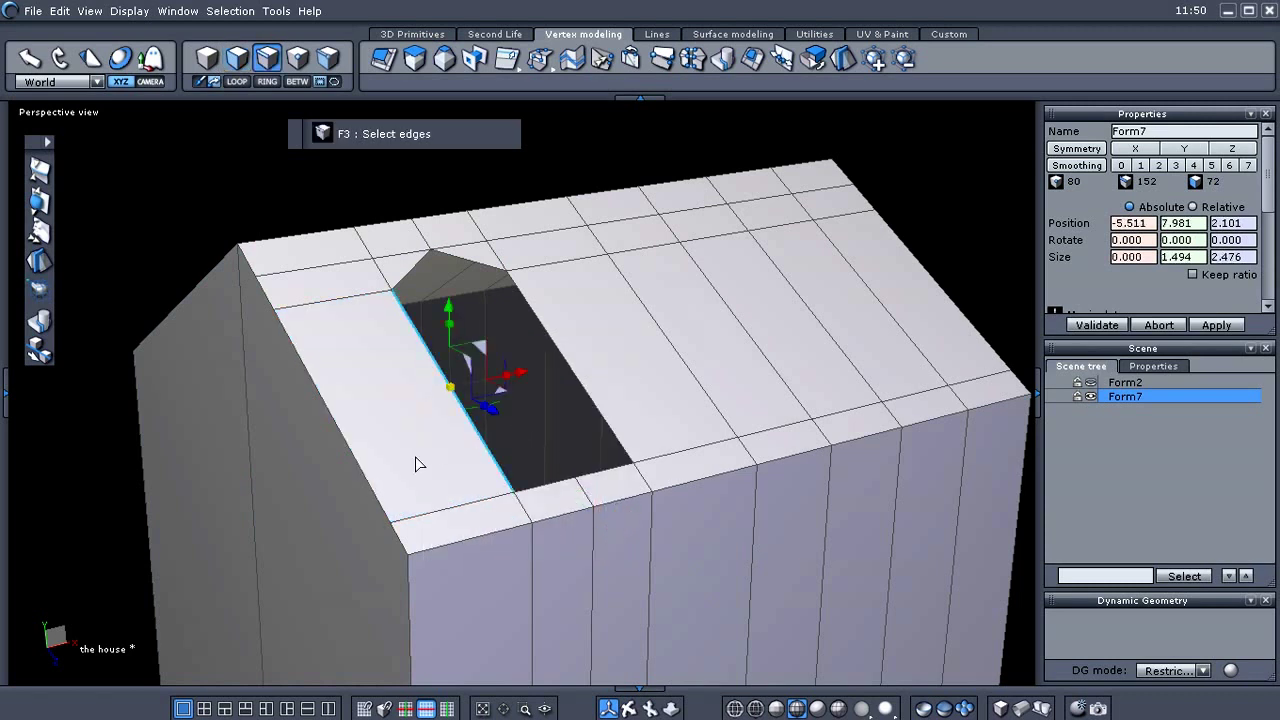
pyautogui.rightClick(415, 463)
pyautogui.click(440, 489)
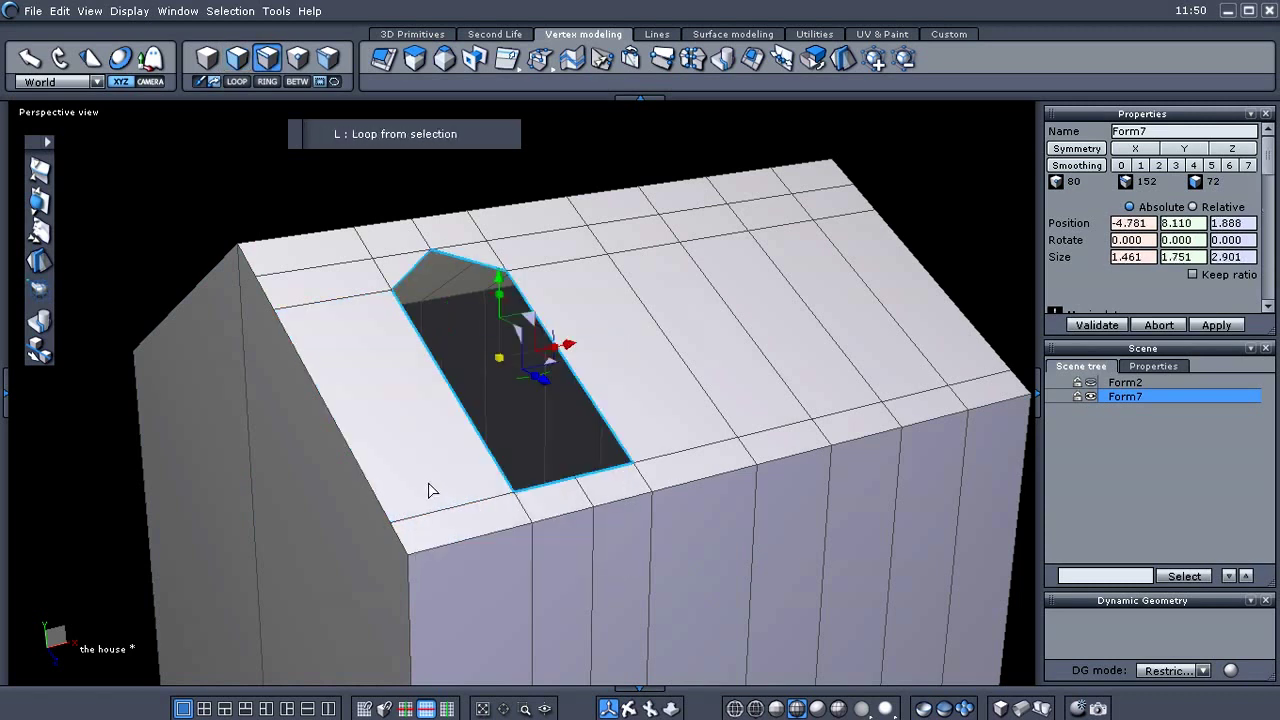
# Extrude the opening's border loop outward along Z to about Z 4.51
pyautogui.moveTo(424, 461); pyautogui.dragTo(557, 491, button='middle')
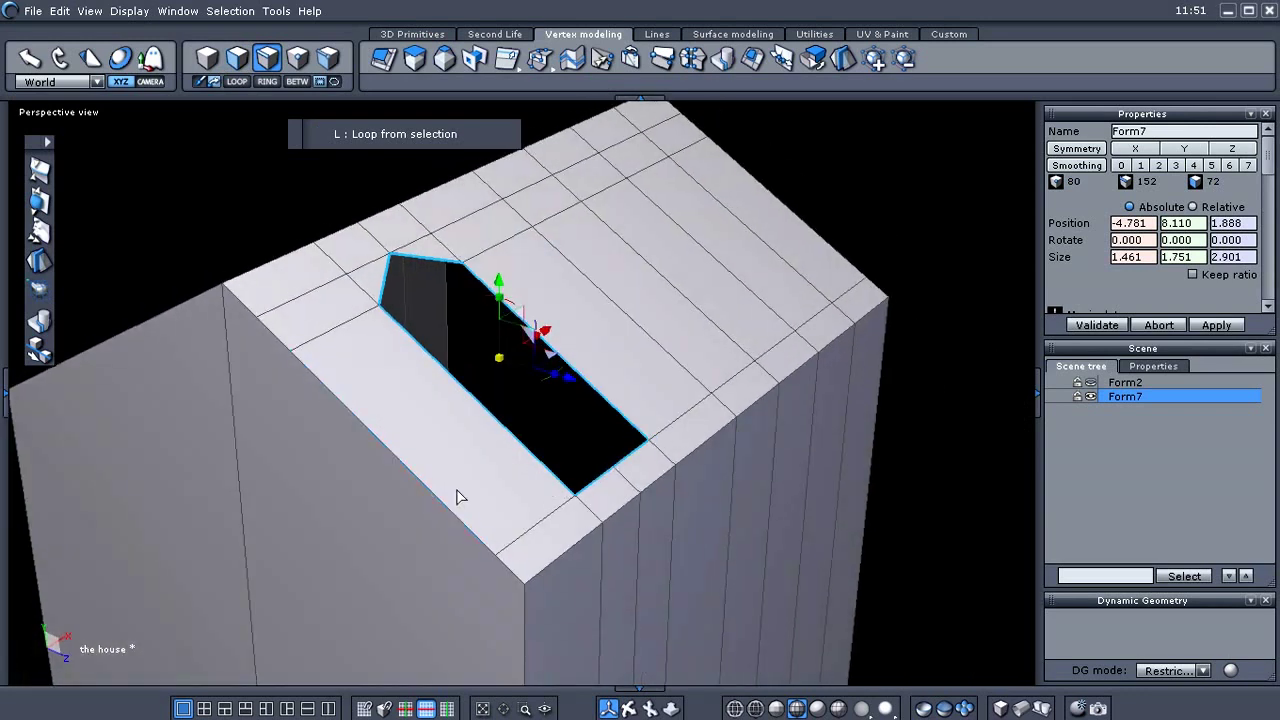
pyautogui.scroll(3, 477, 477)
pyautogui.scroll(-3, 478, 478)
pyautogui.scroll(2, 480, 480)
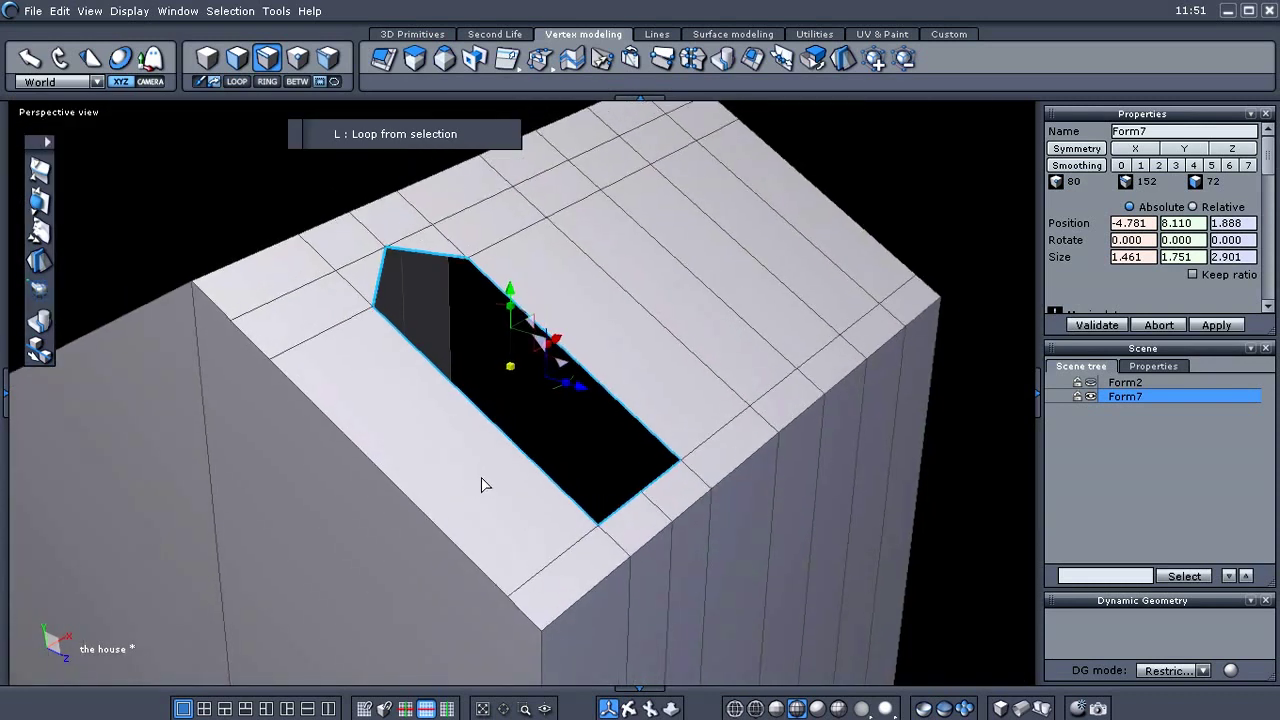
pyautogui.moveTo(481, 496); pyautogui.dragTo(521, 477, button='middle')
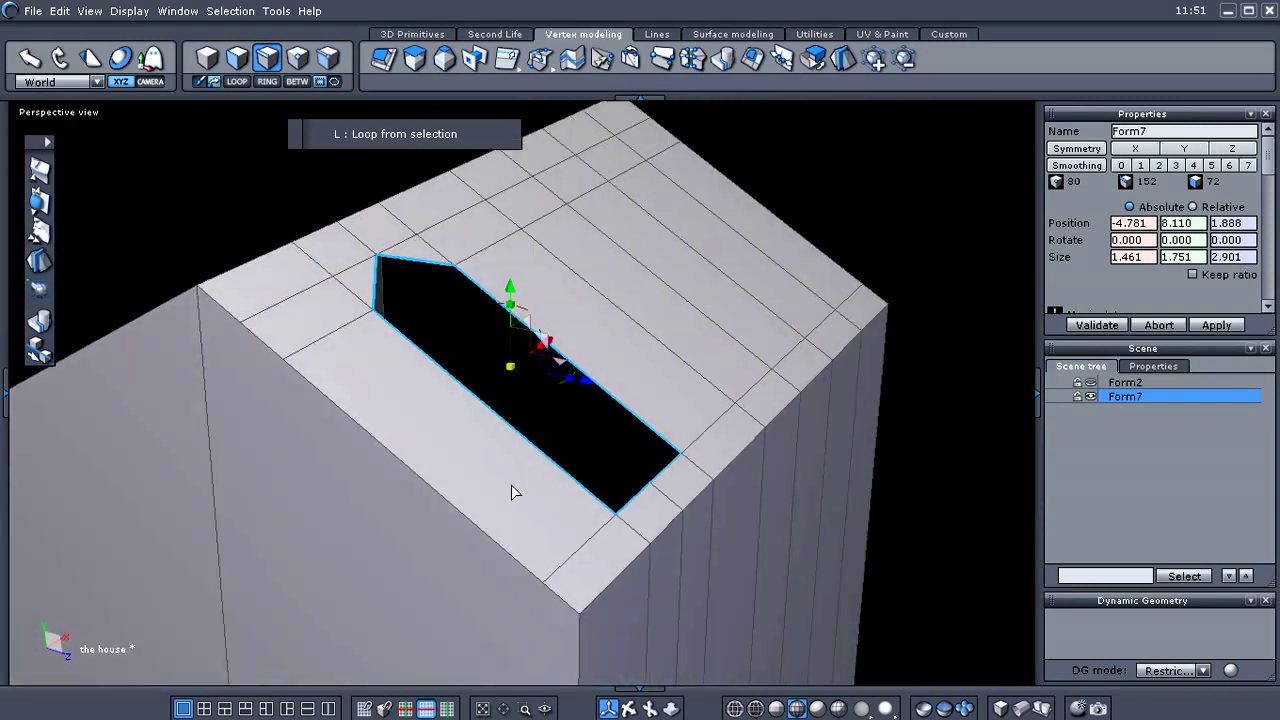
pyautogui.scroll(-3, 417, 474)
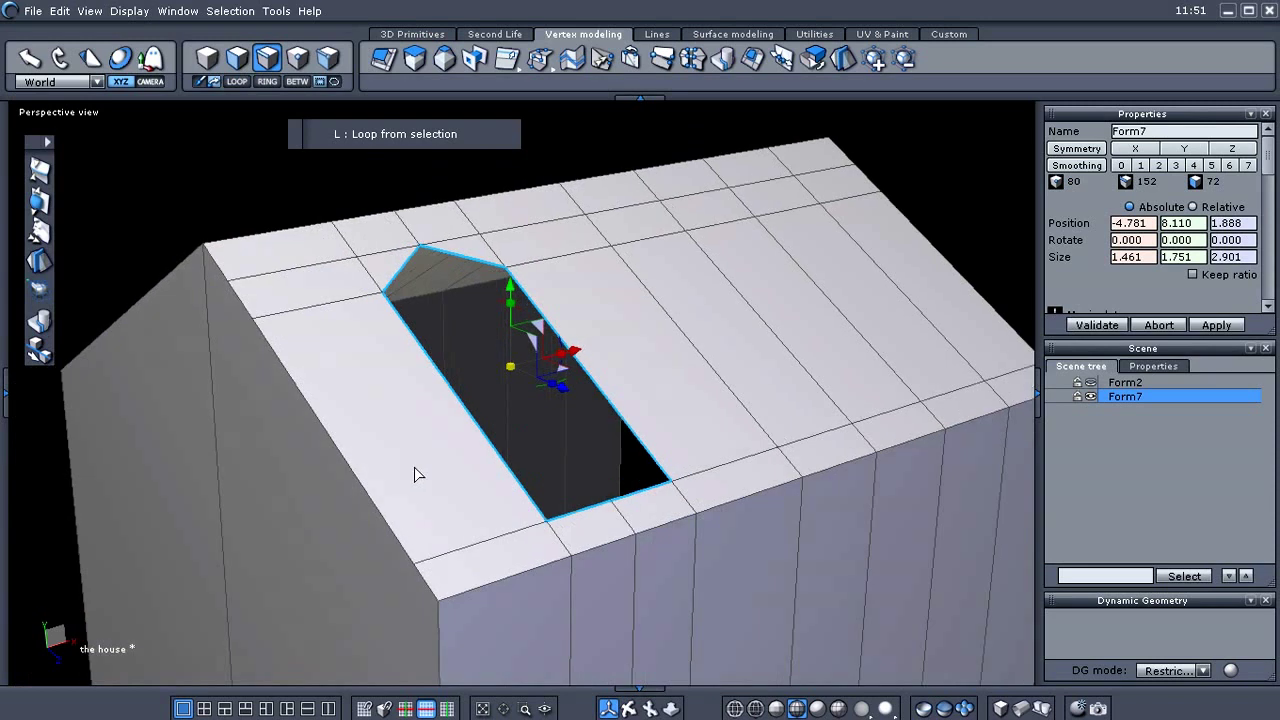
pyautogui.scroll(3, 434, 474)
pyautogui.moveTo(564, 487); pyautogui.dragTo(569, 486, button='middle')
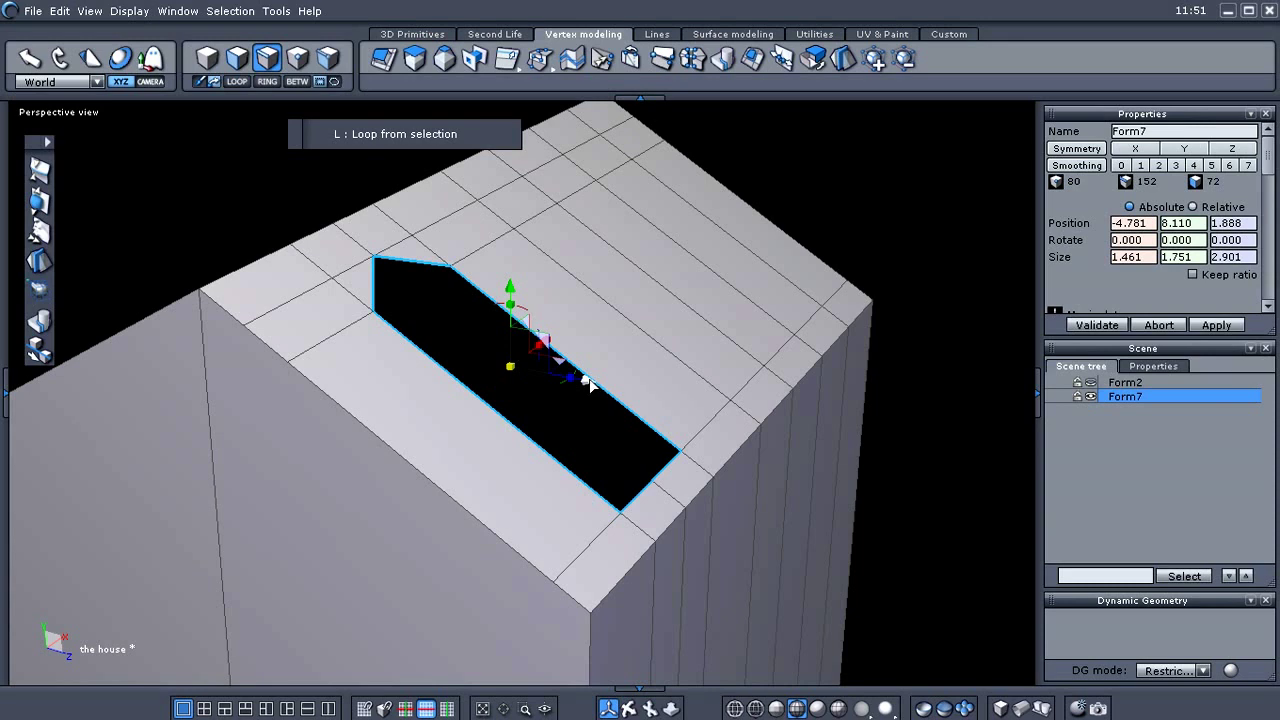
pyautogui.keyDown('shift'); pyautogui.moveTo(590, 381); pyautogui.dragTo(763, 456); pyautogui.keyUp('shift')
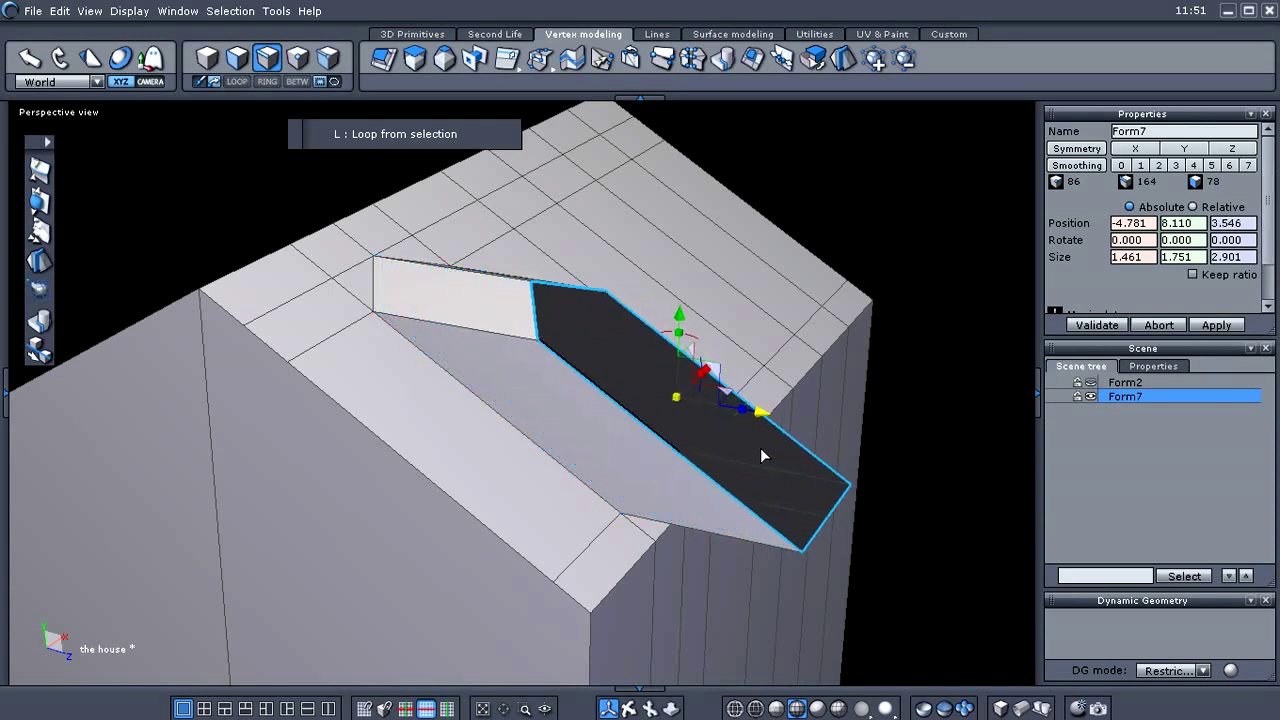
pyautogui.moveTo(946, 523); pyautogui.dragTo(917, 517, button='middle')
pyautogui.keyDown('alt'); pyautogui.moveTo(891, 532); pyautogui.dragTo(885, 431); pyautogui.keyUp('alt')
pyautogui.moveTo(886, 430); pyautogui.dragTo(927, 491, button='right')
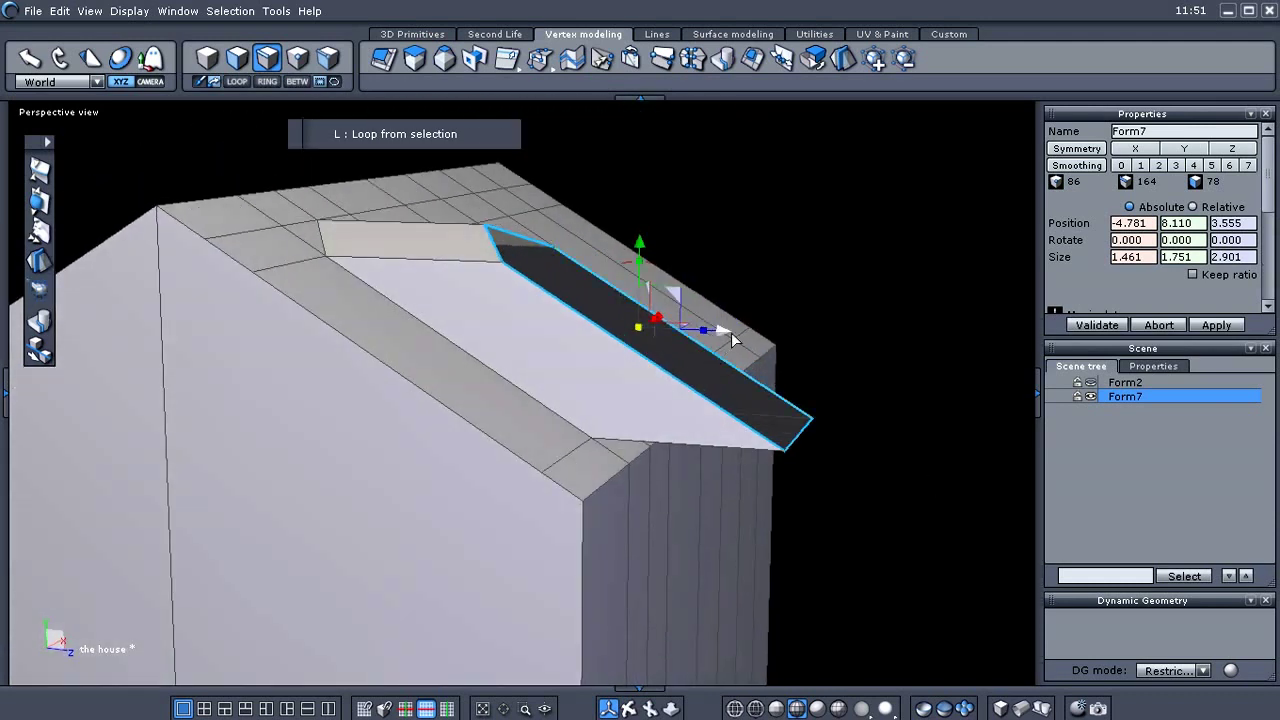
pyautogui.moveTo(731, 332); pyautogui.dragTo(838, 352)
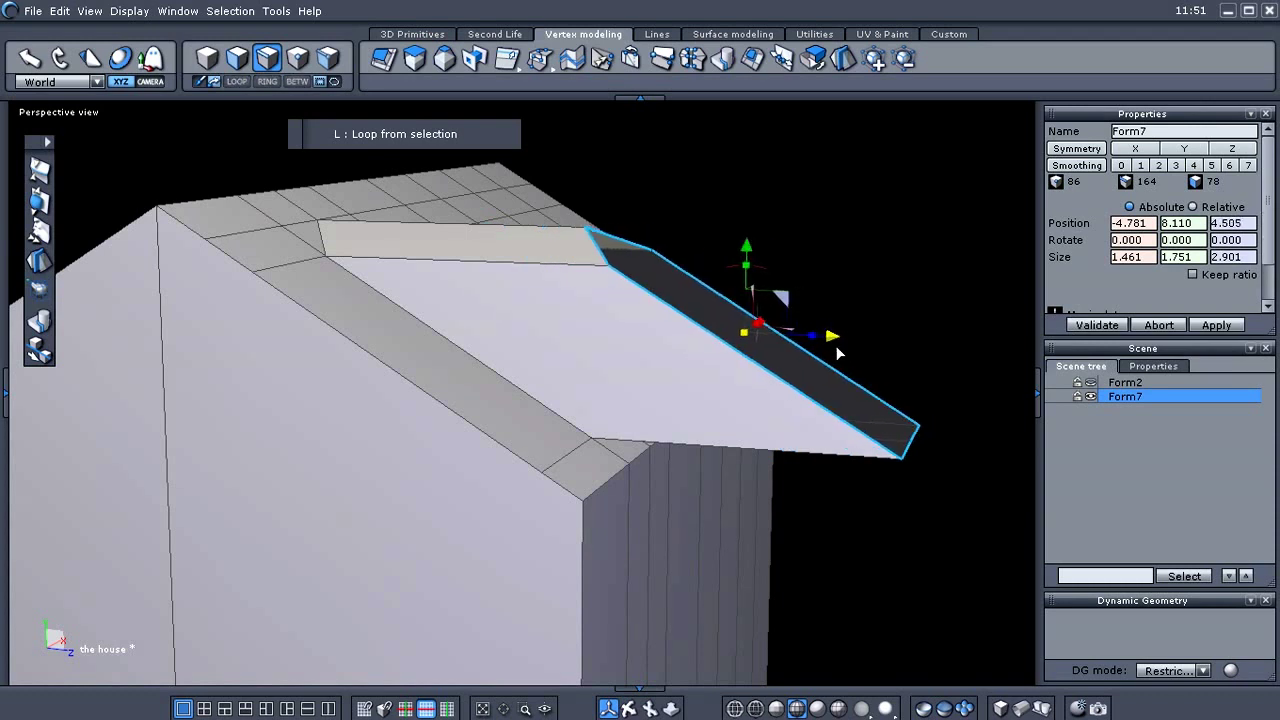
pyautogui.moveTo(840, 543); pyautogui.dragTo(797, 545, button='right')
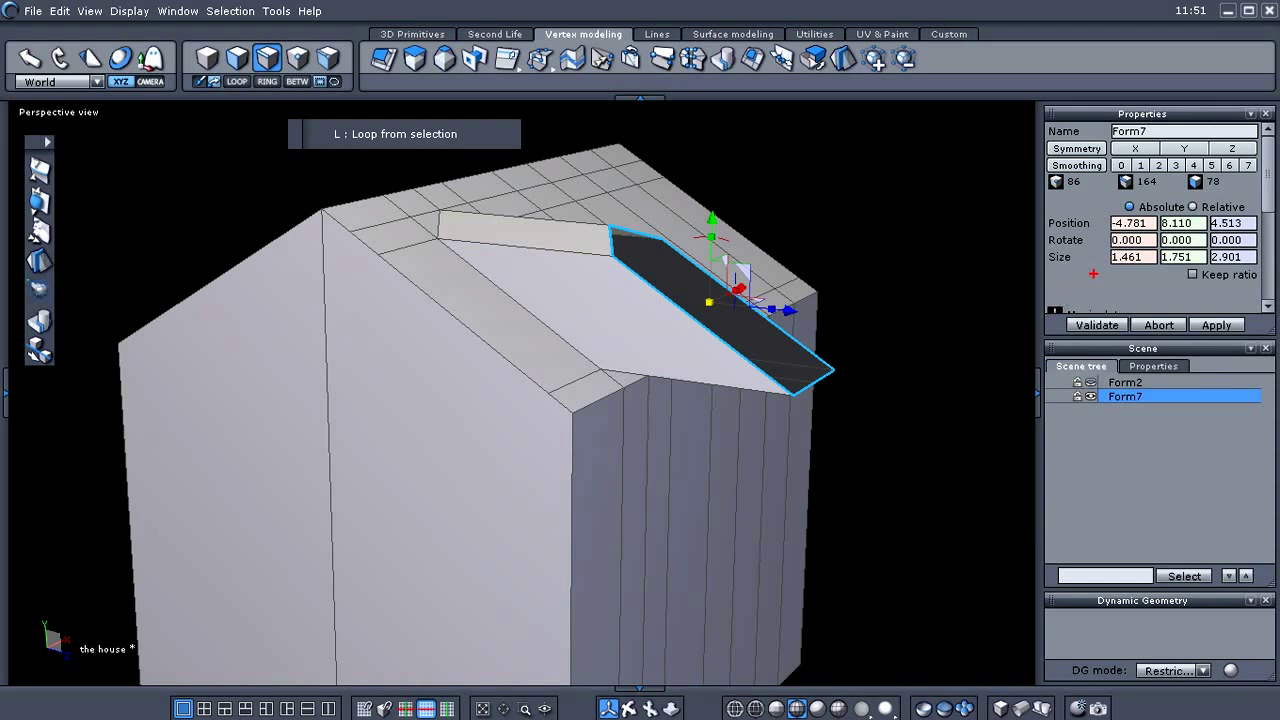
pyautogui.moveTo(1050, 250)
pyautogui.mouseDown()
pyautogui.moveTo(1110, 280)
pyautogui.moveTo(1250, 262)
pyautogui.moveTo(1050, 252)
pyautogui.mouseUp()
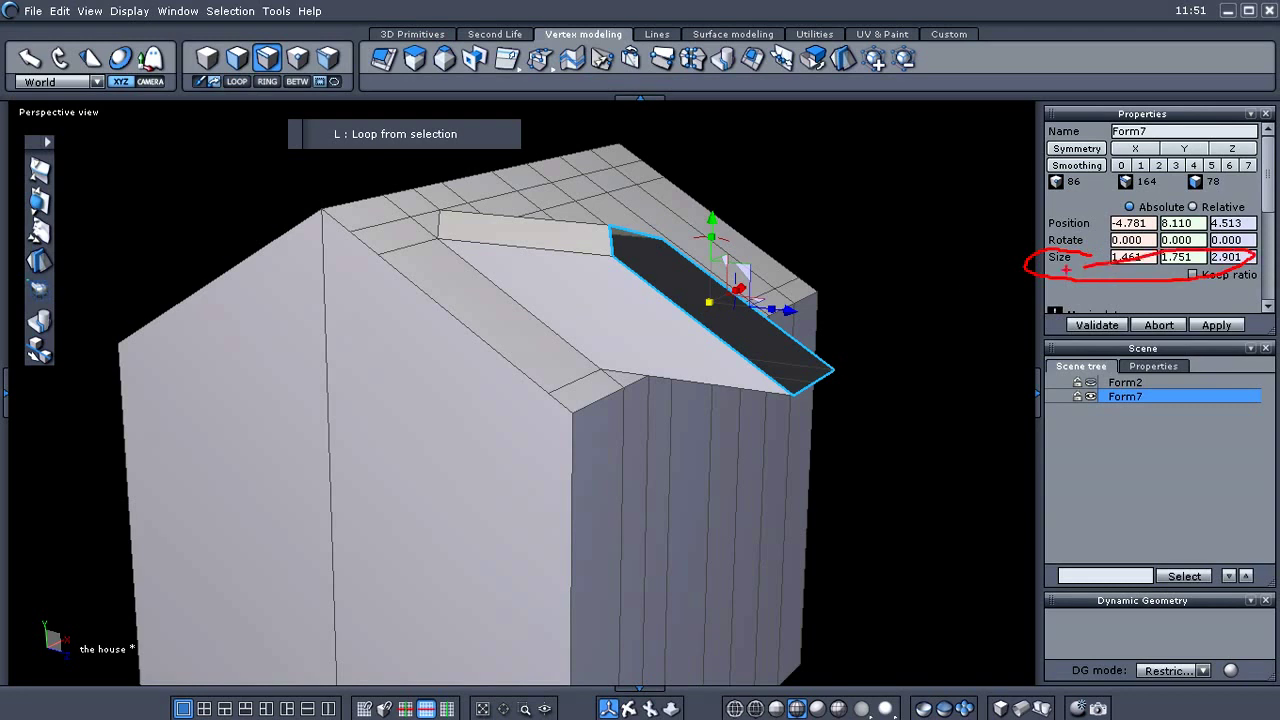
pyautogui.press('Escape')
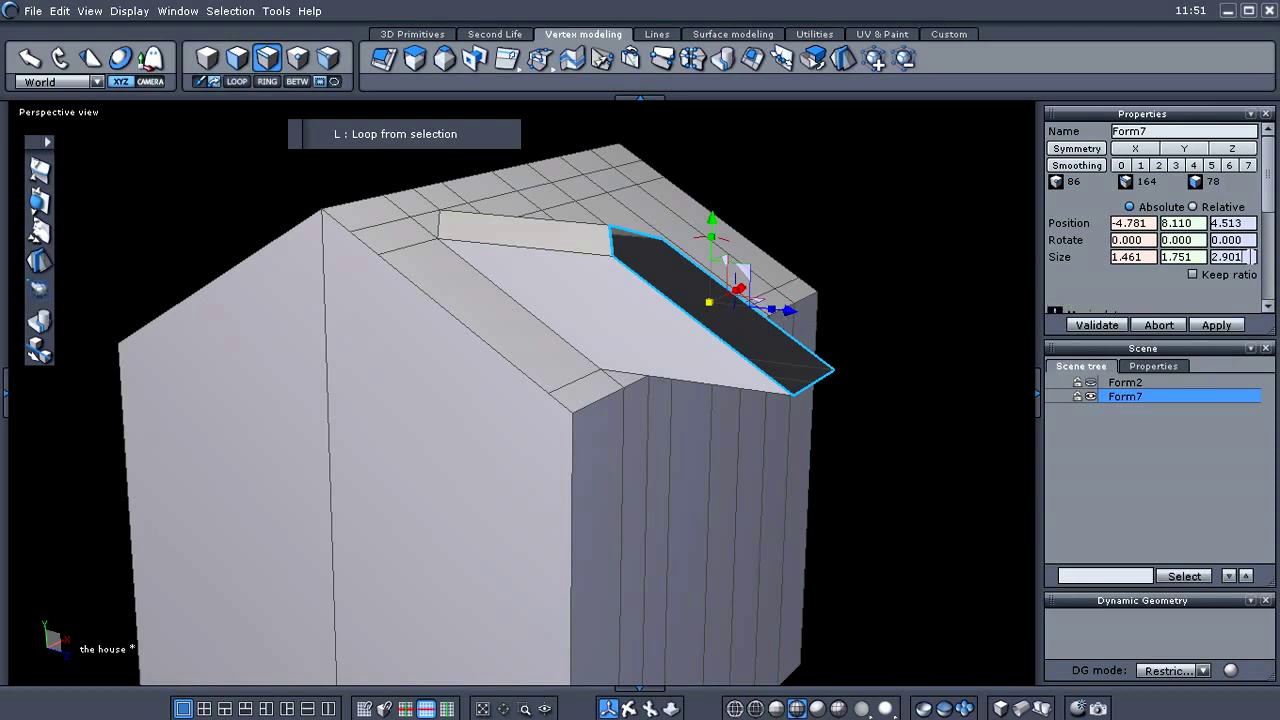
# Flatten the extruded border loop into a vertical dormer front by setting its Z size to 0, and clear the selection
pyautogui.moveTo(1250, 257); pyautogui.dragTo(1210, 257)
pyautogui.press('BackSpace')
pyautogui.write('0')
pyautogui.press('Return')
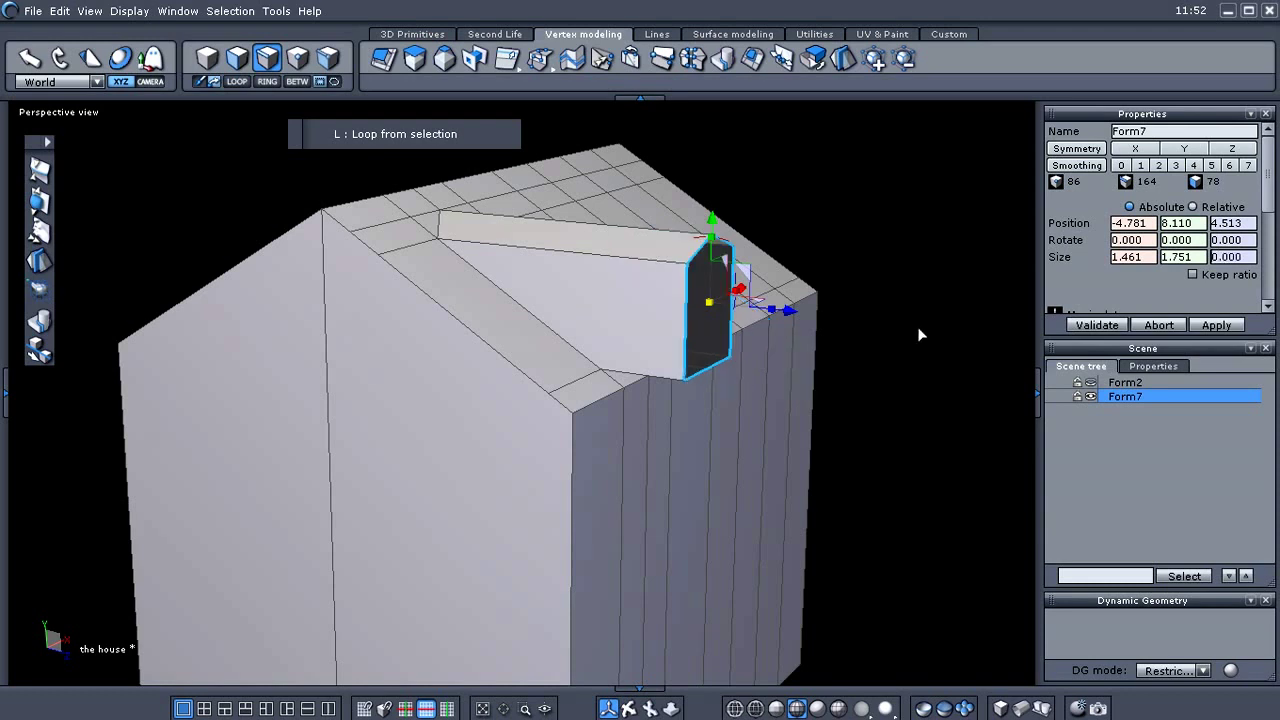
pyautogui.scroll(3, 894, 315)
pyautogui.moveTo(936, 363); pyautogui.dragTo(494, 285, button='middle')
pyautogui.moveTo(493, 291); pyautogui.dragTo(904, 374, button='right')
pyautogui.click(948, 395)
# Examine the lower front edge of the extruded dormer and the matching lower edge of the roof opening, selecting each in turn
pyautogui.moveTo(923, 422)
pyautogui.mouseDown(button='middle')
pyautogui.moveTo(929, 403)
pyautogui.moveTo(927, 433)
pyautogui.mouseUp(button='middle')
pyautogui.moveTo(928, 440); pyautogui.dragTo(703, 492, button='right')
pyautogui.scroll(3, 662, 491)
pyautogui.scroll(-3, 739, 466)
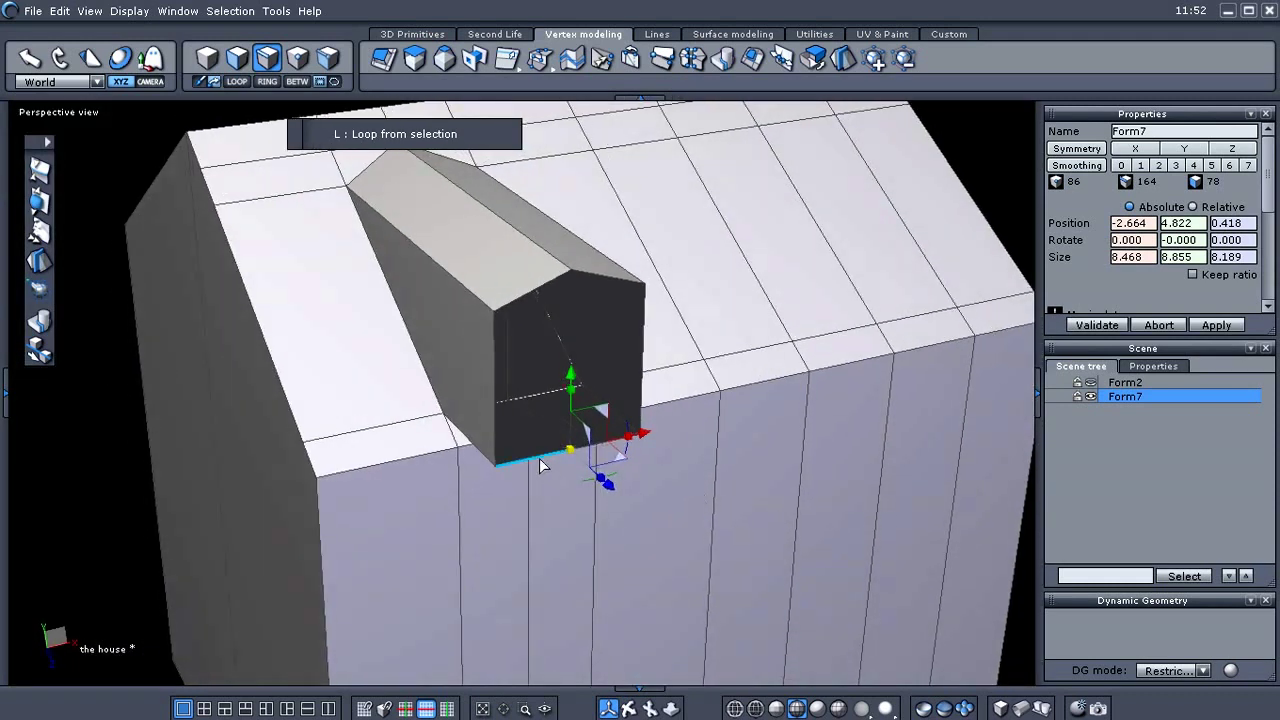
pyautogui.click(566, 482)
pyautogui.moveTo(738, 541); pyautogui.dragTo(643, 543, button='right')
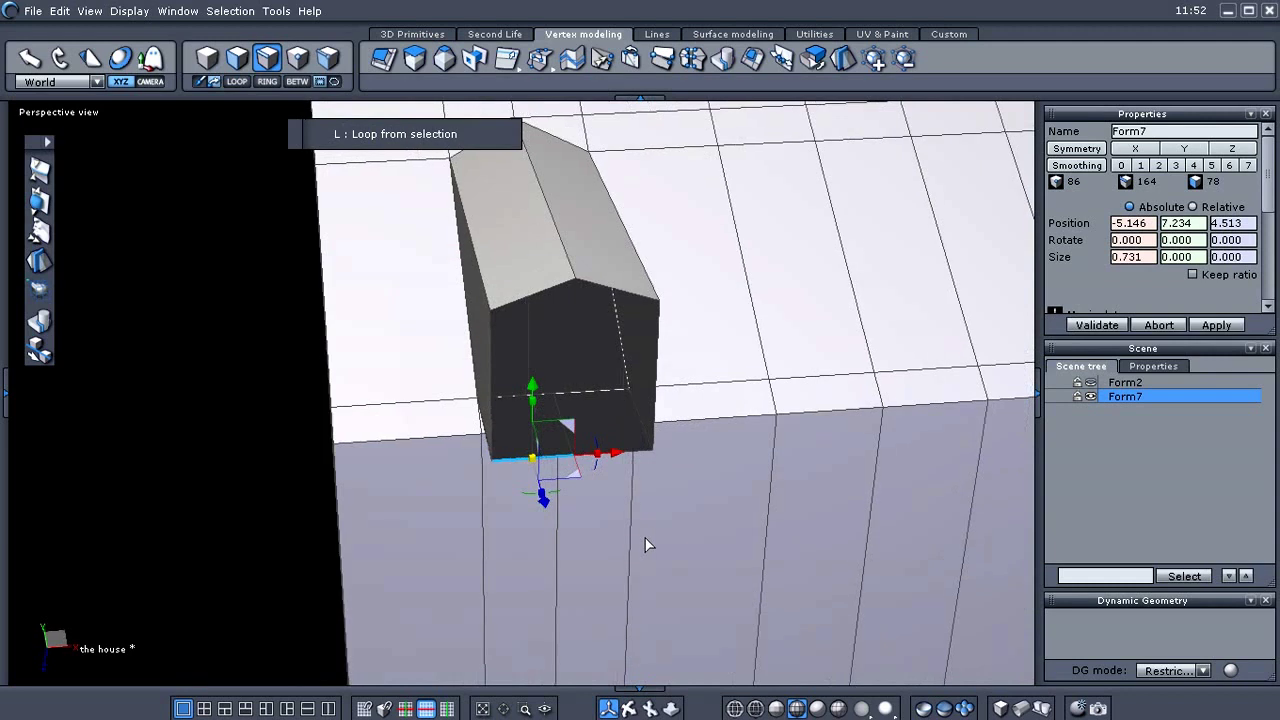
pyautogui.click(512, 402)
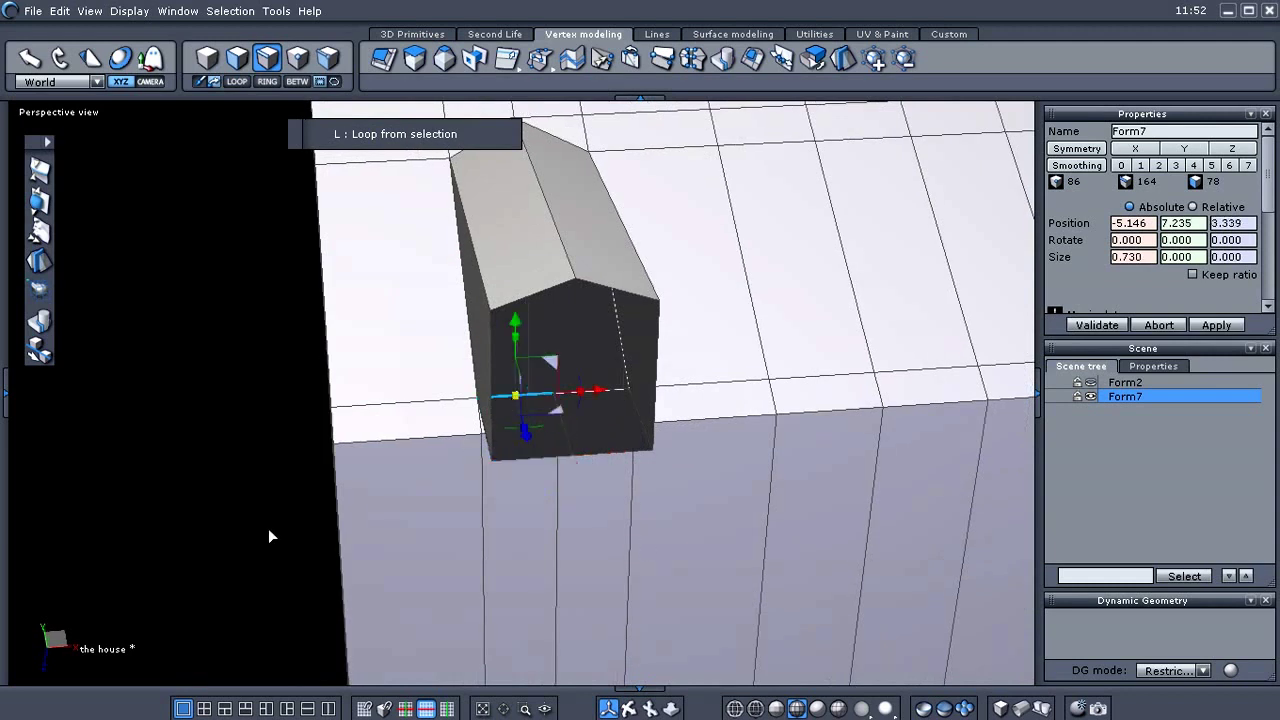
pyautogui.scroll(2, 260, 528)
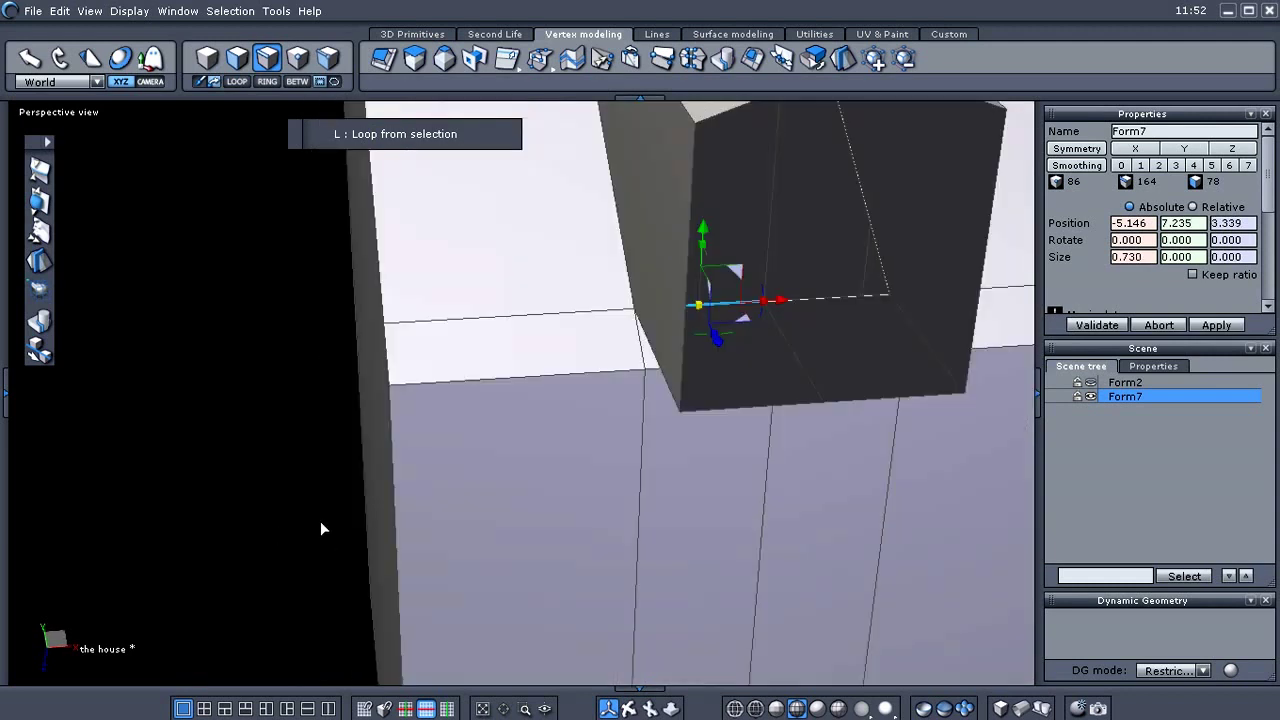
pyautogui.moveTo(320, 526); pyautogui.dragTo(505, 522, button='right')
pyautogui.moveTo(700, 463); pyautogui.dragTo(566, 507, button='middle')
pyautogui.scroll(-3, 566, 507)
pyautogui.moveTo(650, 523); pyautogui.dragTo(598, 523, button='middle')
pyautogui.press('l')
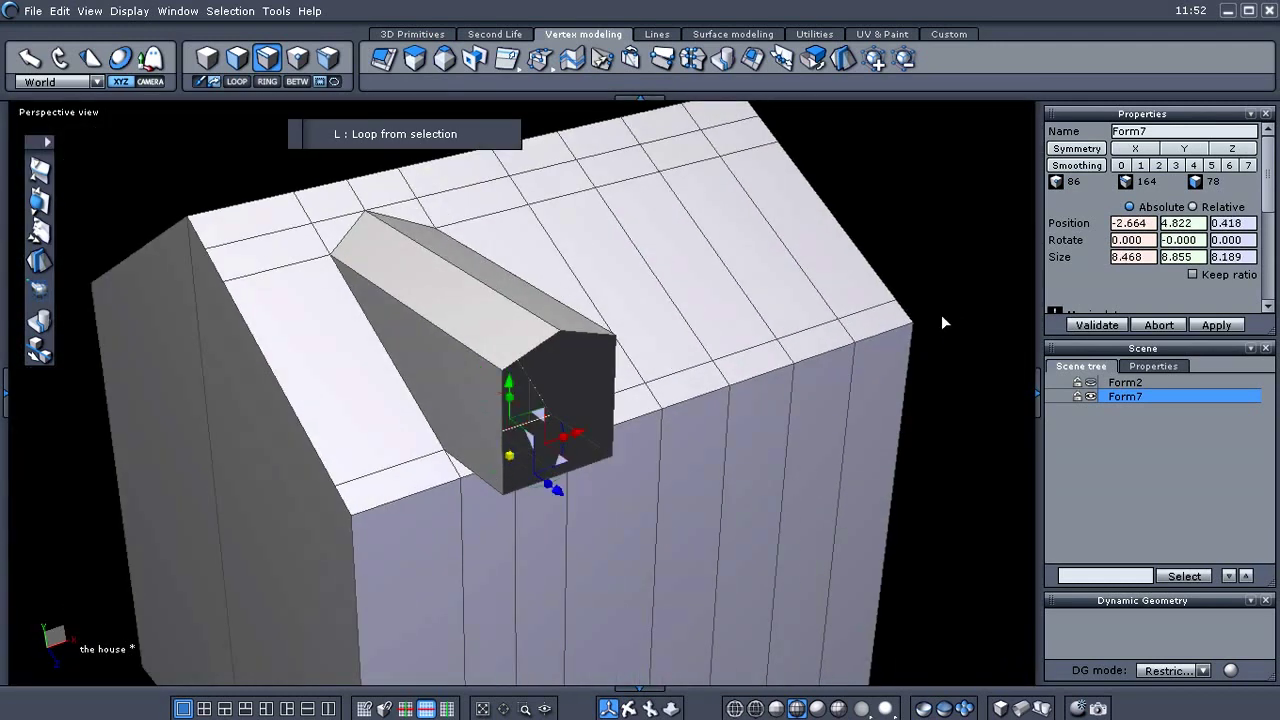
# Target-weld the two lower front edges of the dormer onto the corresponding edges of the roof opening
pyautogui.moveTo(942, 400); pyautogui.dragTo(944, 380, button='middle')
pyautogui.moveTo(903, 426); pyautogui.dragTo(836, 431, button='right')
pyautogui.scroll(2, 728, 360)
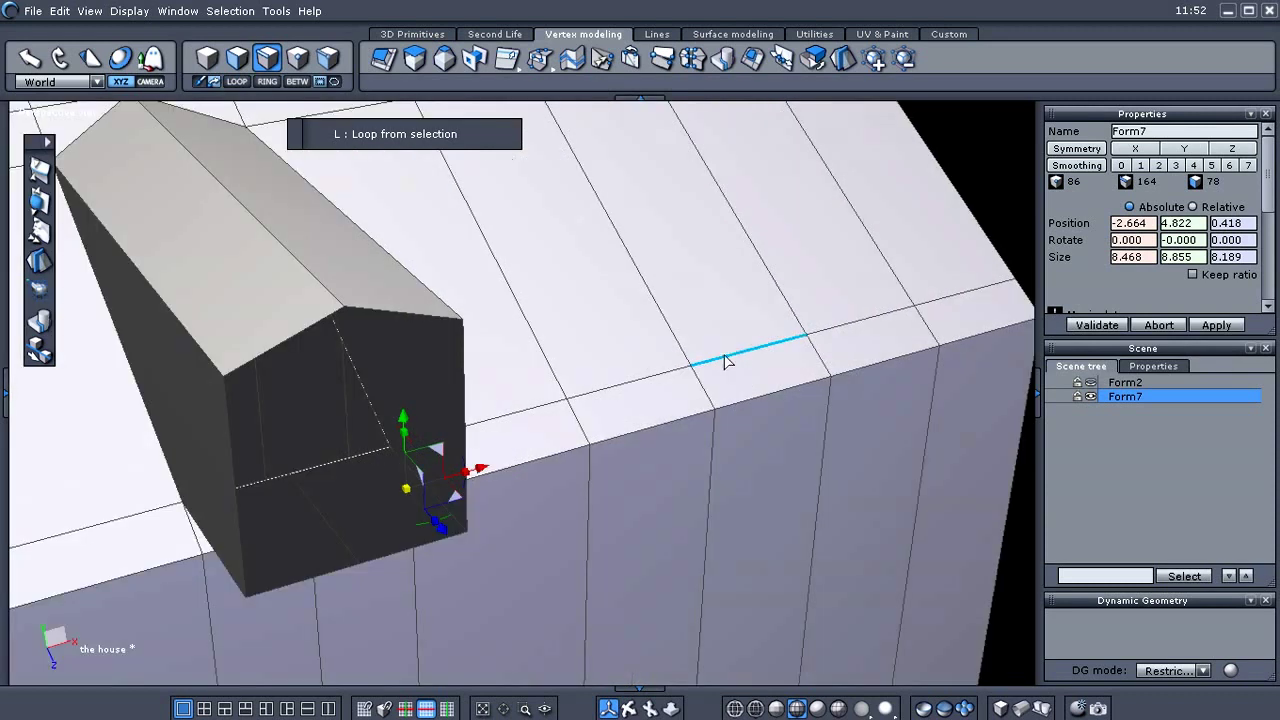
pyautogui.scroll(-3, 700, 378)
pyautogui.scroll(1, 710, 375)
pyautogui.scroll(-1, 719, 366)
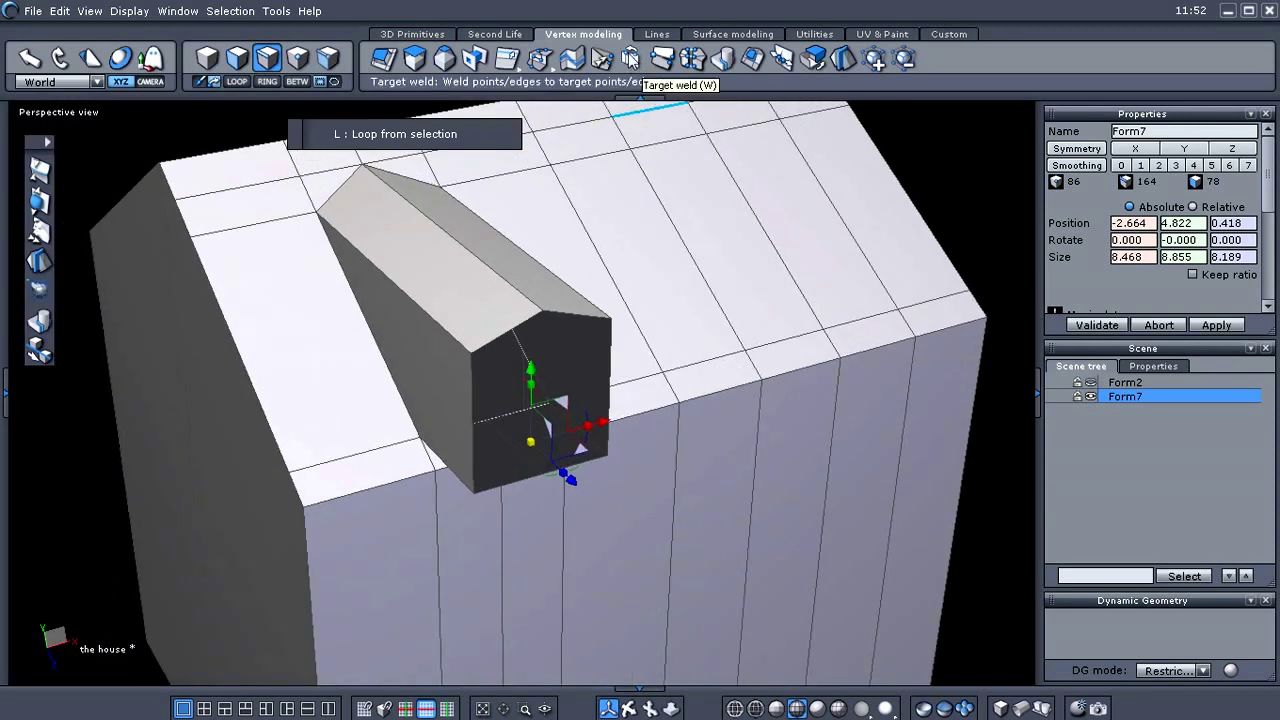
pyautogui.moveTo(718, 340); pyautogui.dragTo(708, 306, button='middle')
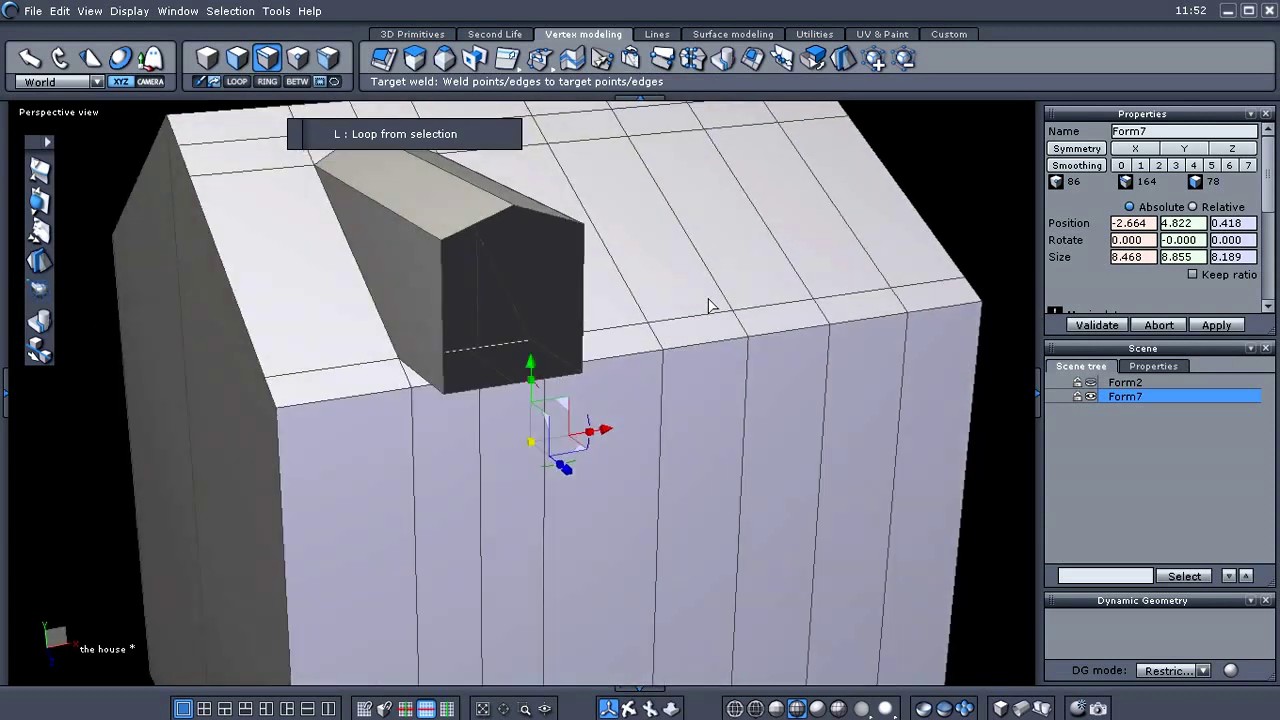
pyautogui.scroll(4, 545, 412)
pyautogui.scroll(-3, 550, 416)
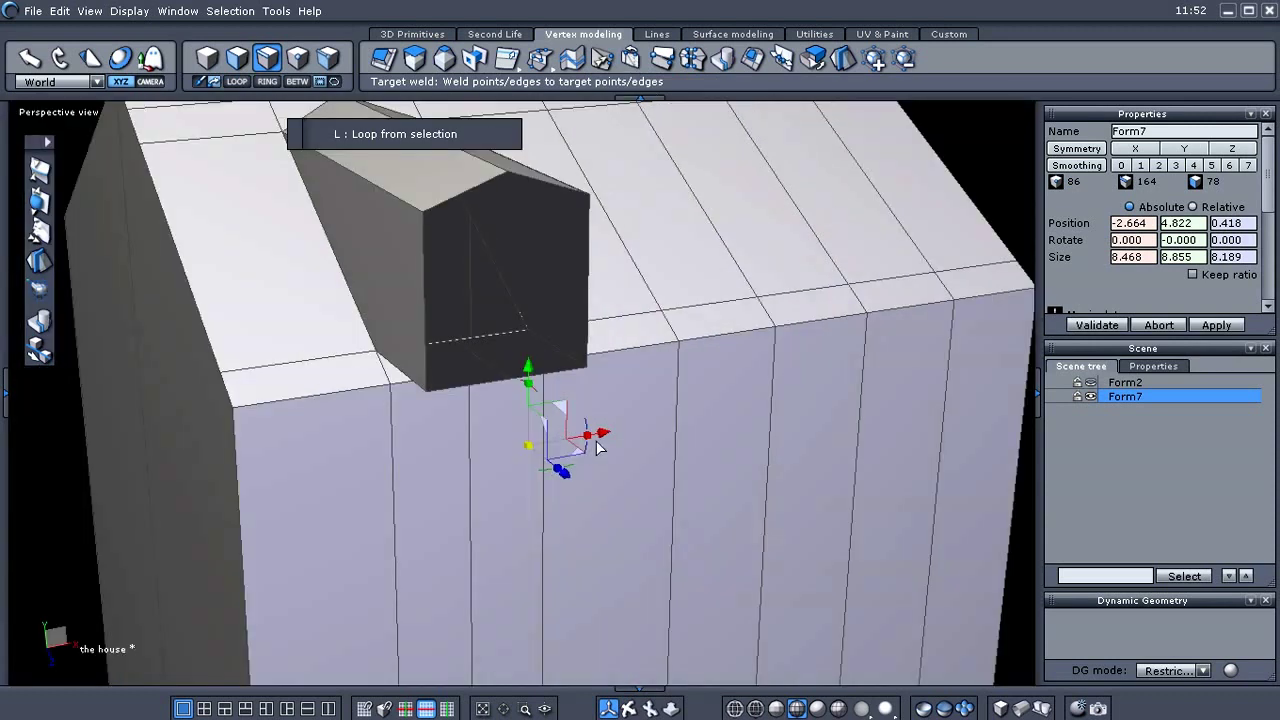
pyautogui.press('w')
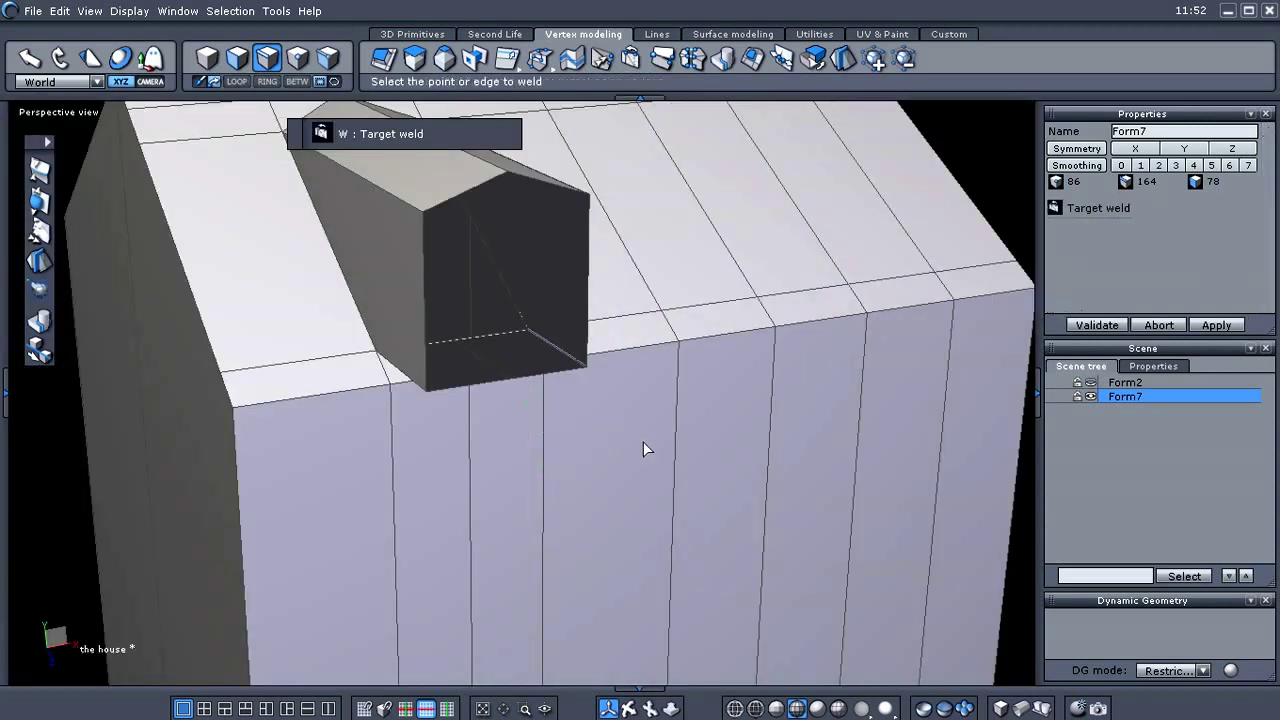
pyautogui.click(466, 381)
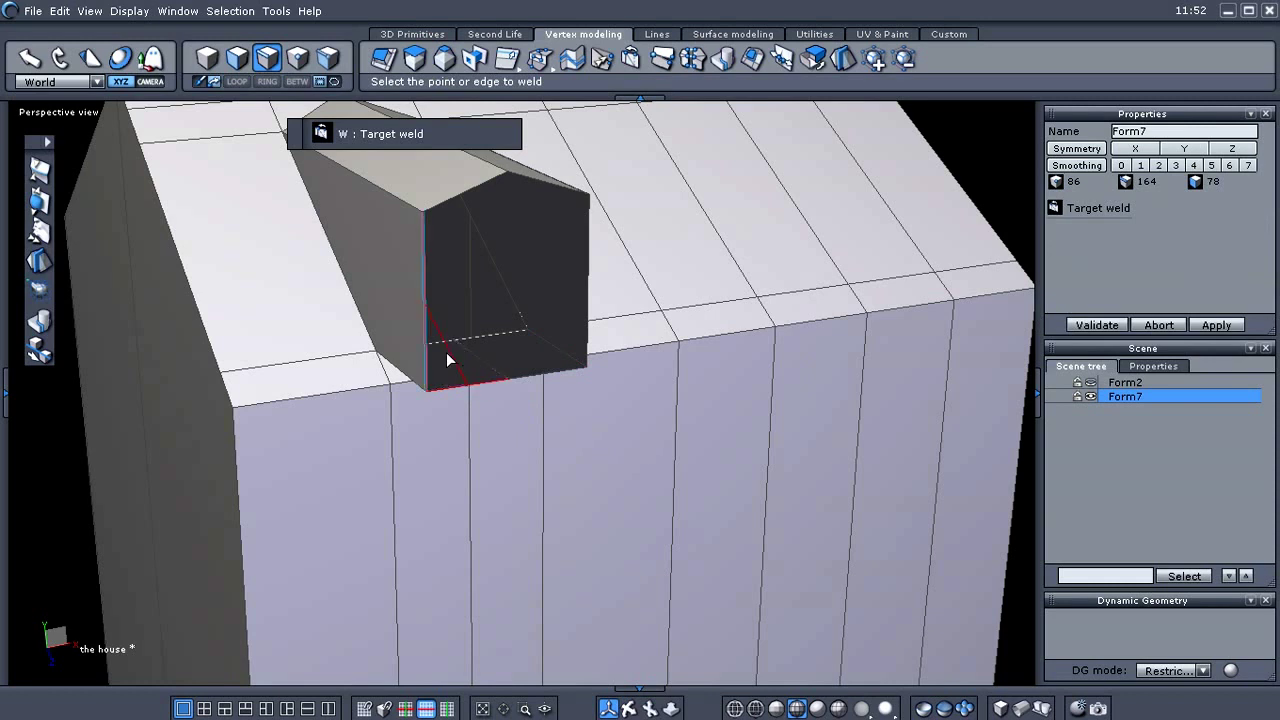
pyautogui.click(446, 357)
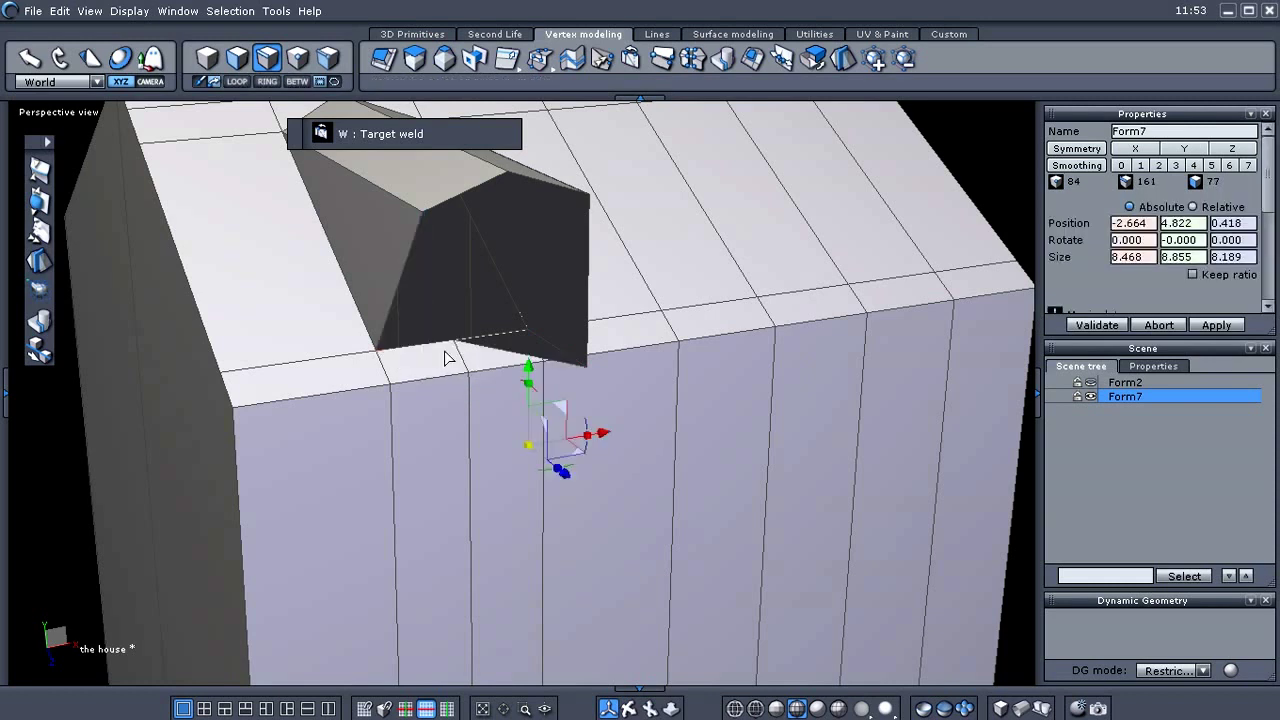
pyautogui.press('w')
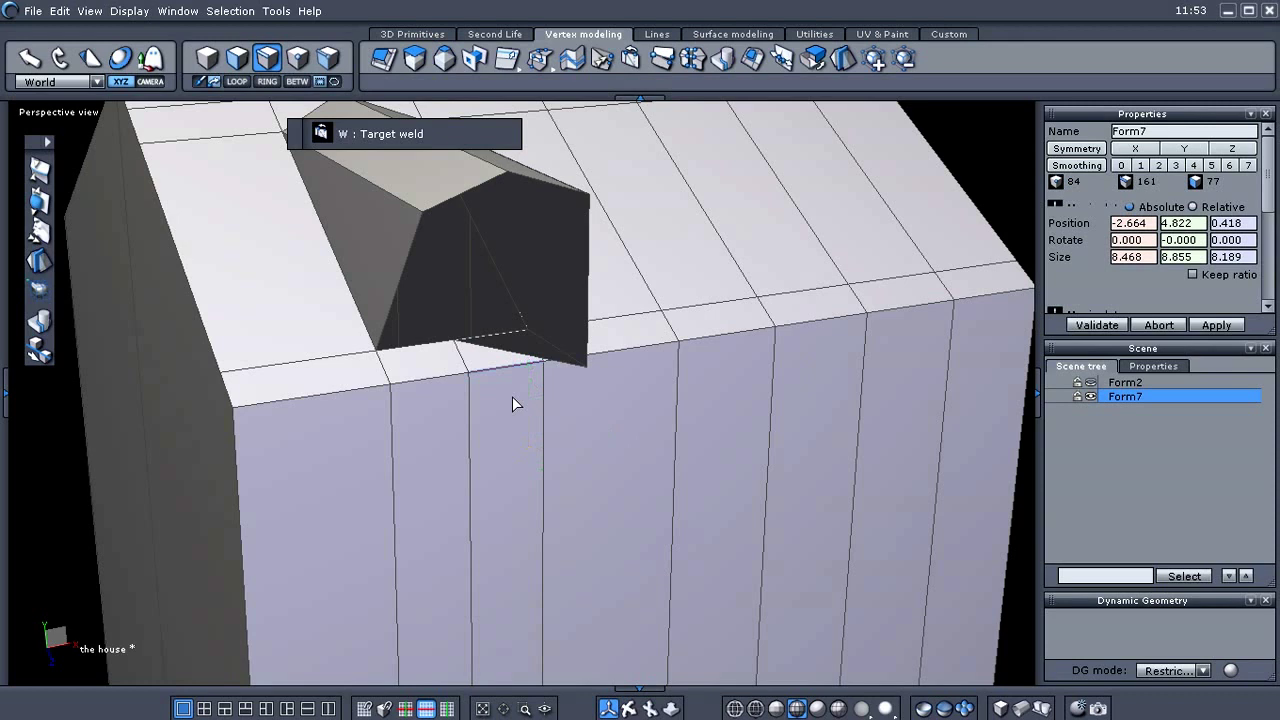
pyautogui.click(506, 341)
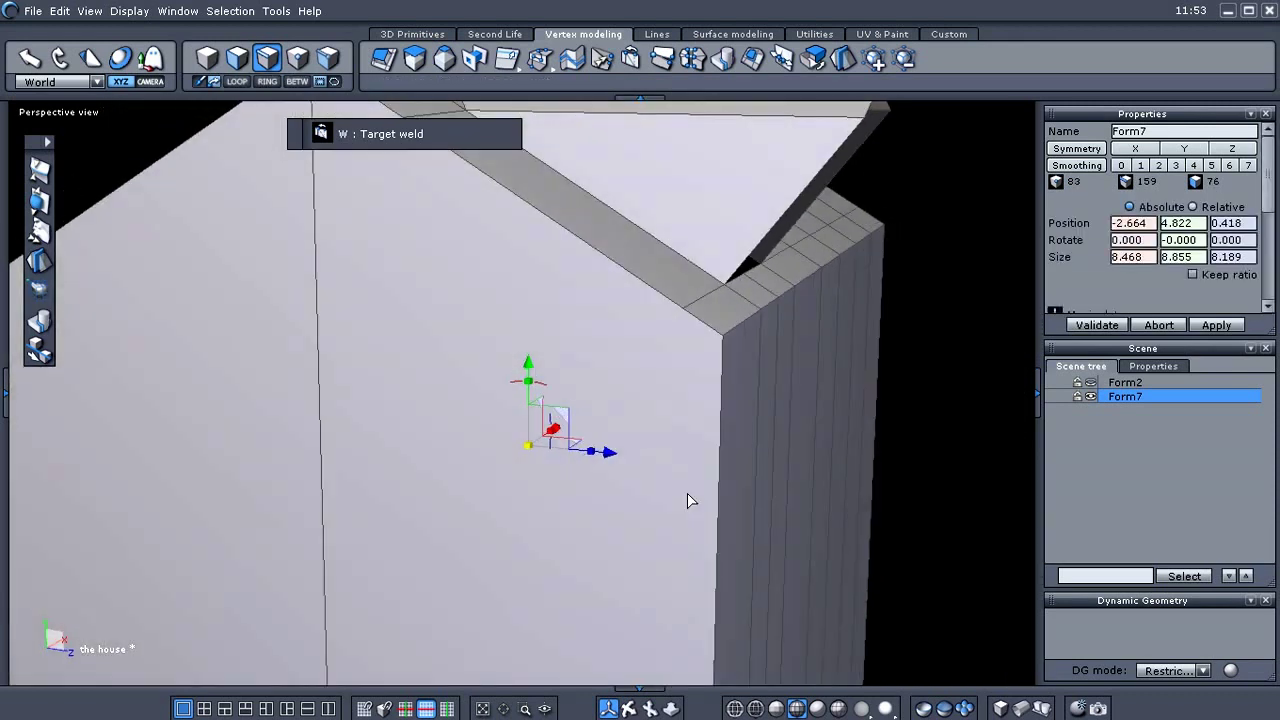
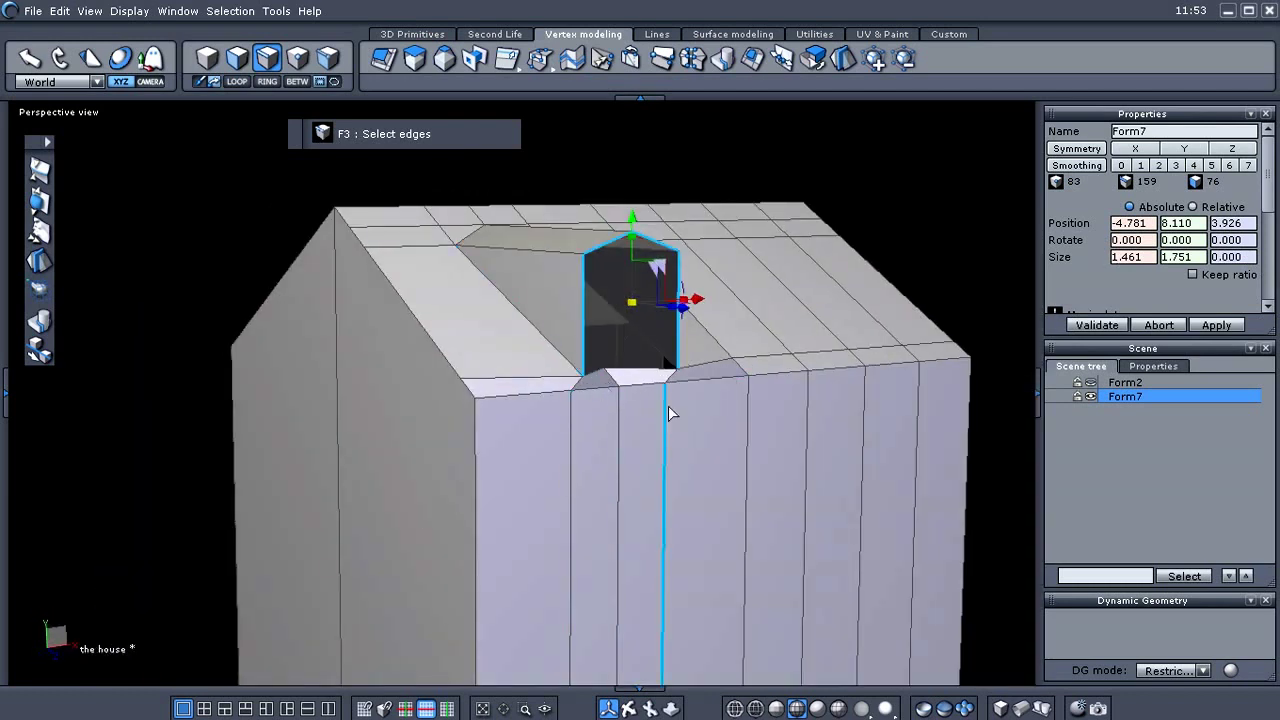
# Undo the flattening of the dormer's front border loop and clear the selection
pyautogui.moveTo(536, 491); pyautogui.dragTo(698, 518, button='middle')
pyautogui.hotkey('ctrl', 'z')
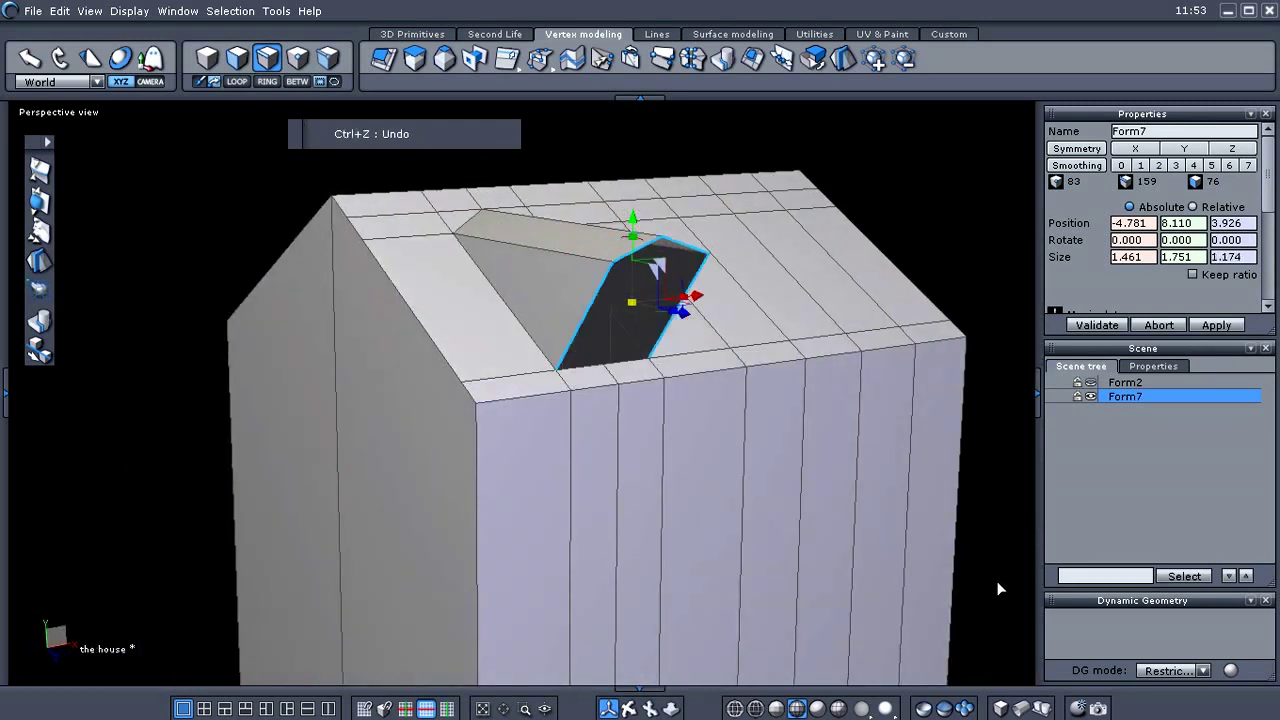
pyautogui.click(992, 288)
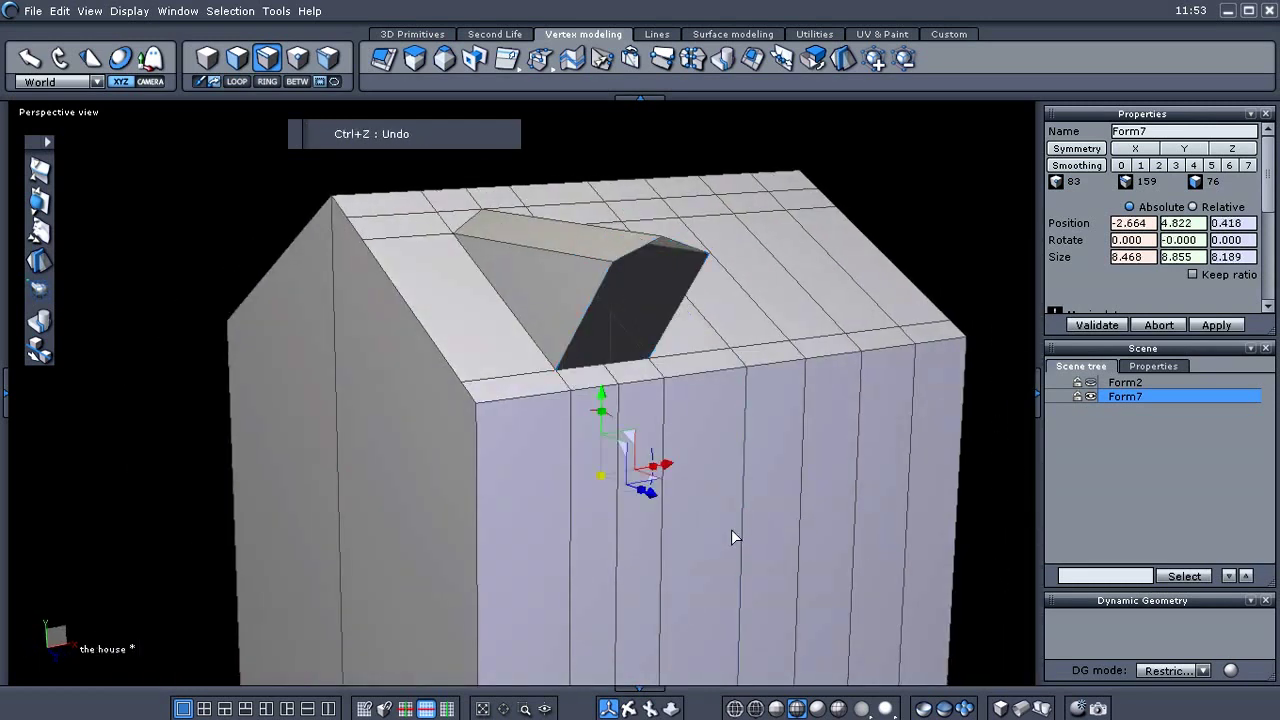
# Switch to point selection mode and select the three upper points of the slanted dormer front
pyautogui.rightClick(735, 531)
pyautogui.click(874, 512)
pyautogui.scroll(3, 711, 517)
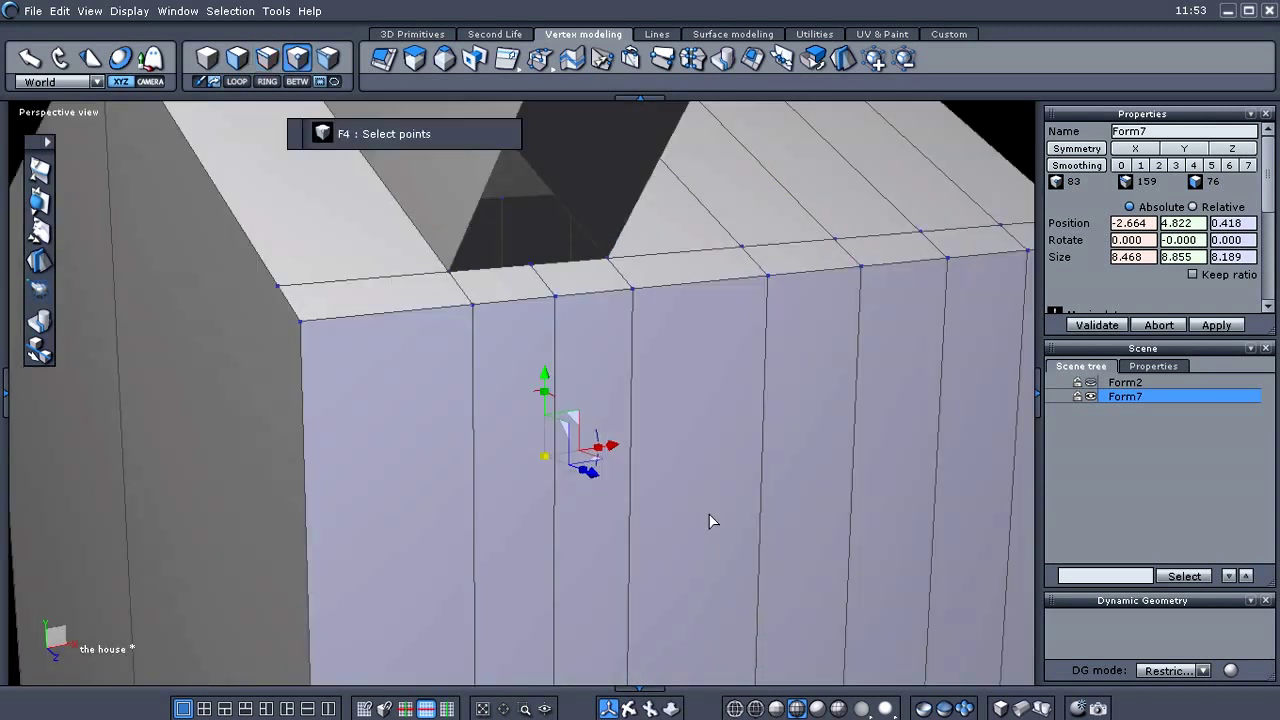
pyautogui.moveTo(711, 517); pyautogui.dragTo(651, 497, button='middle')
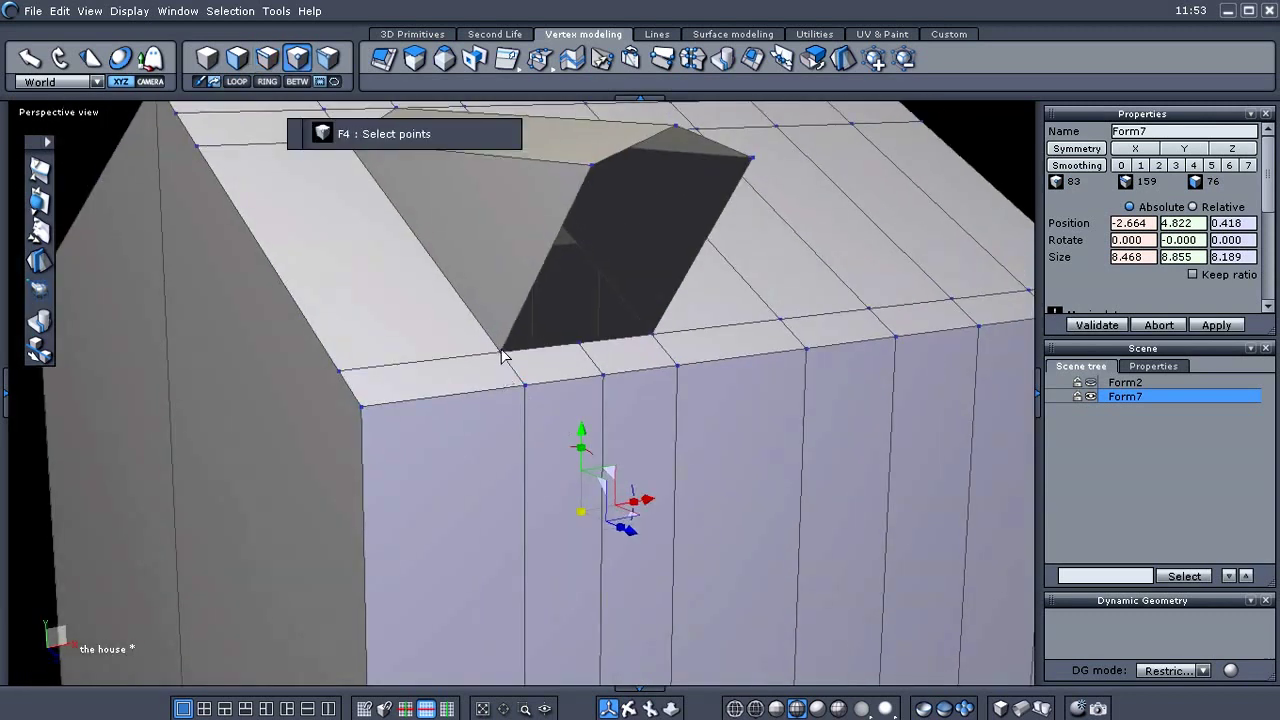
pyautogui.click(594, 165)
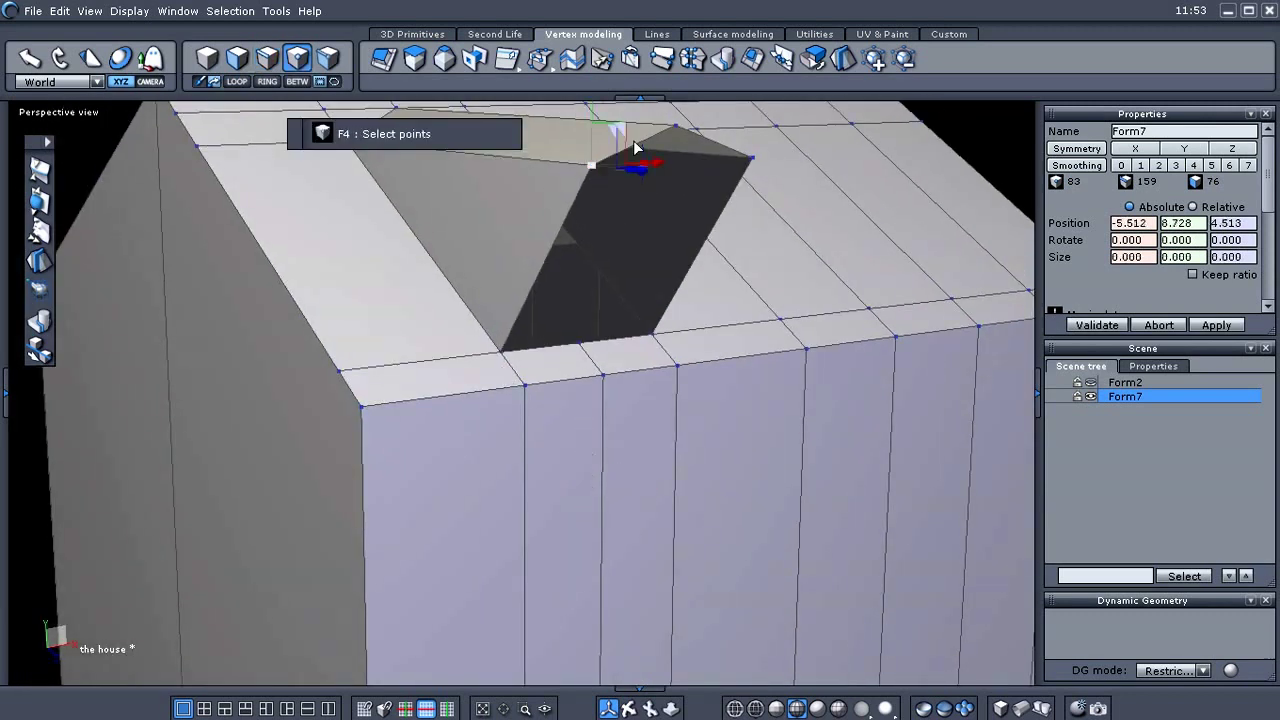
pyautogui.keyDown('shift'); pyautogui.click(678, 127); pyautogui.keyUp('shift')
pyautogui.keyDown('shift'); pyautogui.click(750, 163); pyautogui.keyUp('shift')
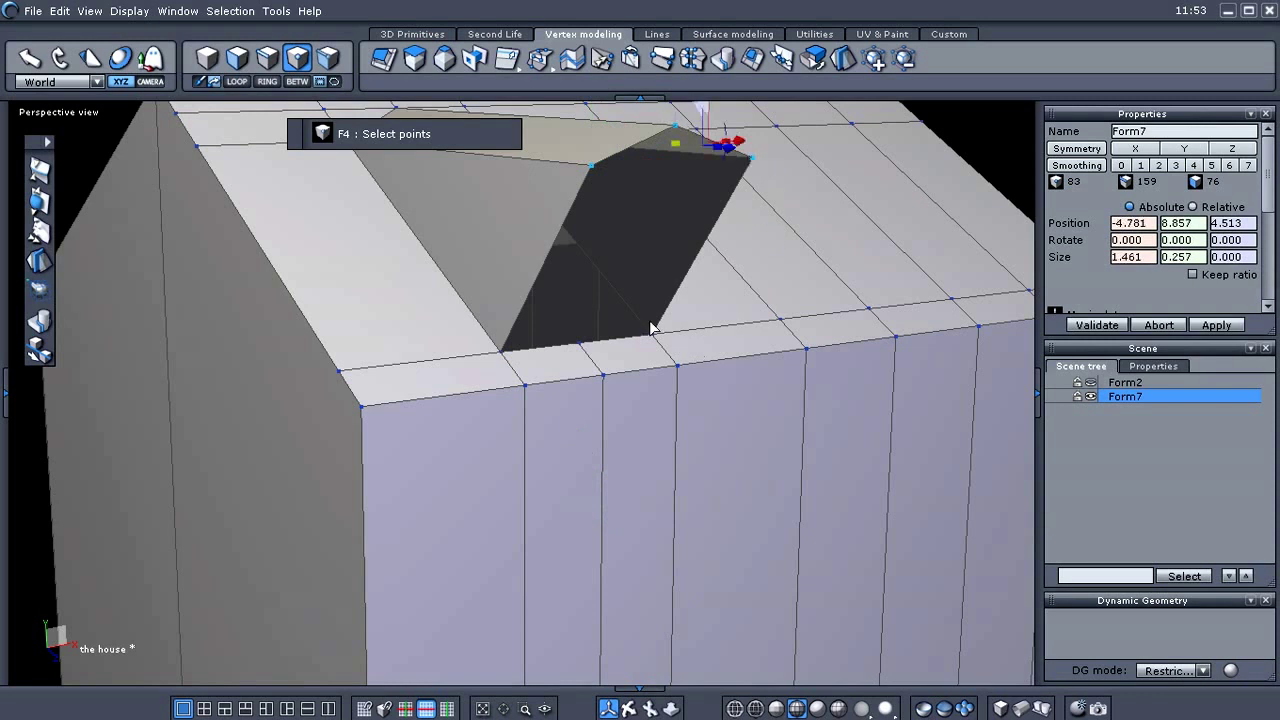
# Select only the lower left corner point of the dormer front and copy its Z position value
pyautogui.click(501, 354)
pyautogui.scroll(-3, 503, 453)
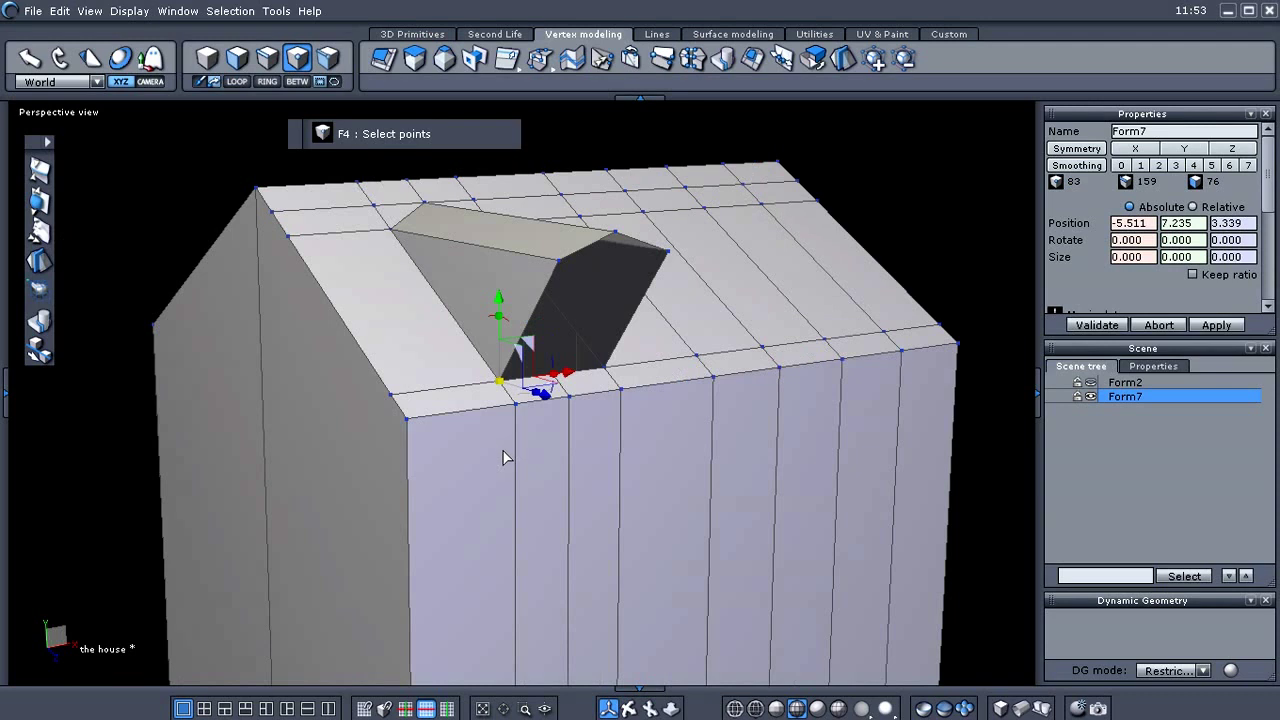
pyautogui.scroll(4, 503, 453)
pyautogui.scroll(-2, 503, 453)
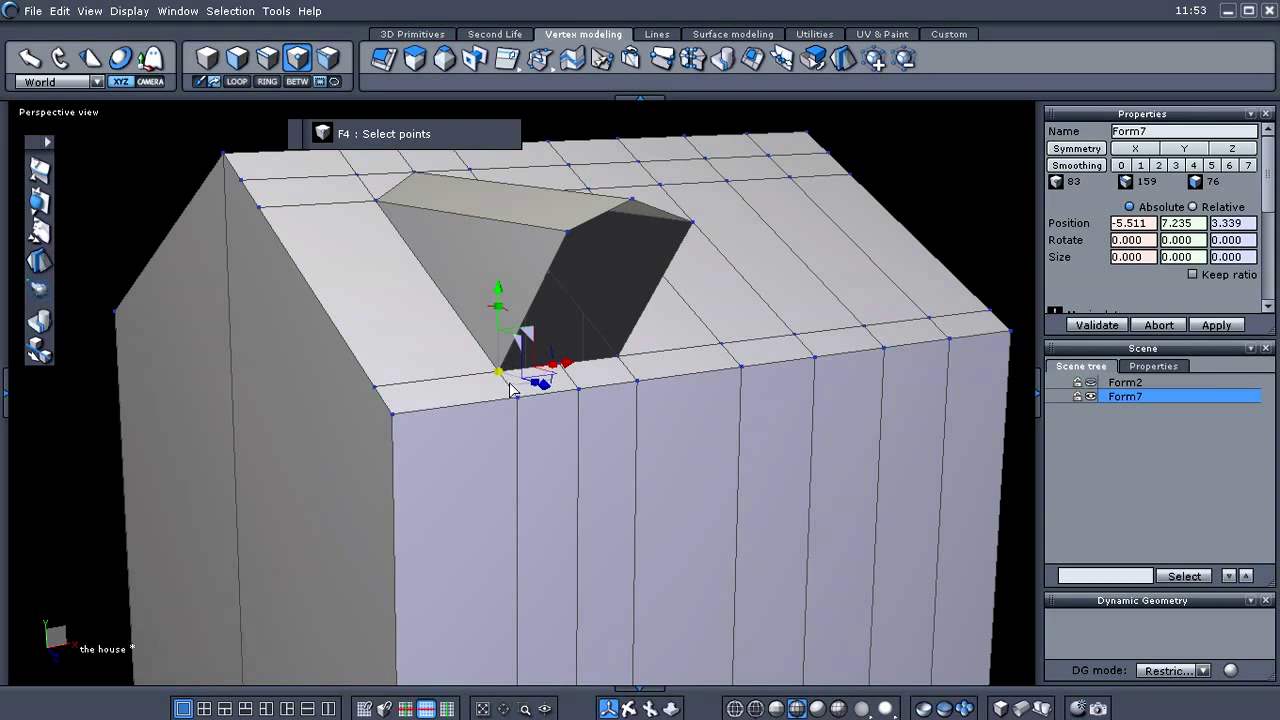
pyautogui.scroll(1, 503, 382)
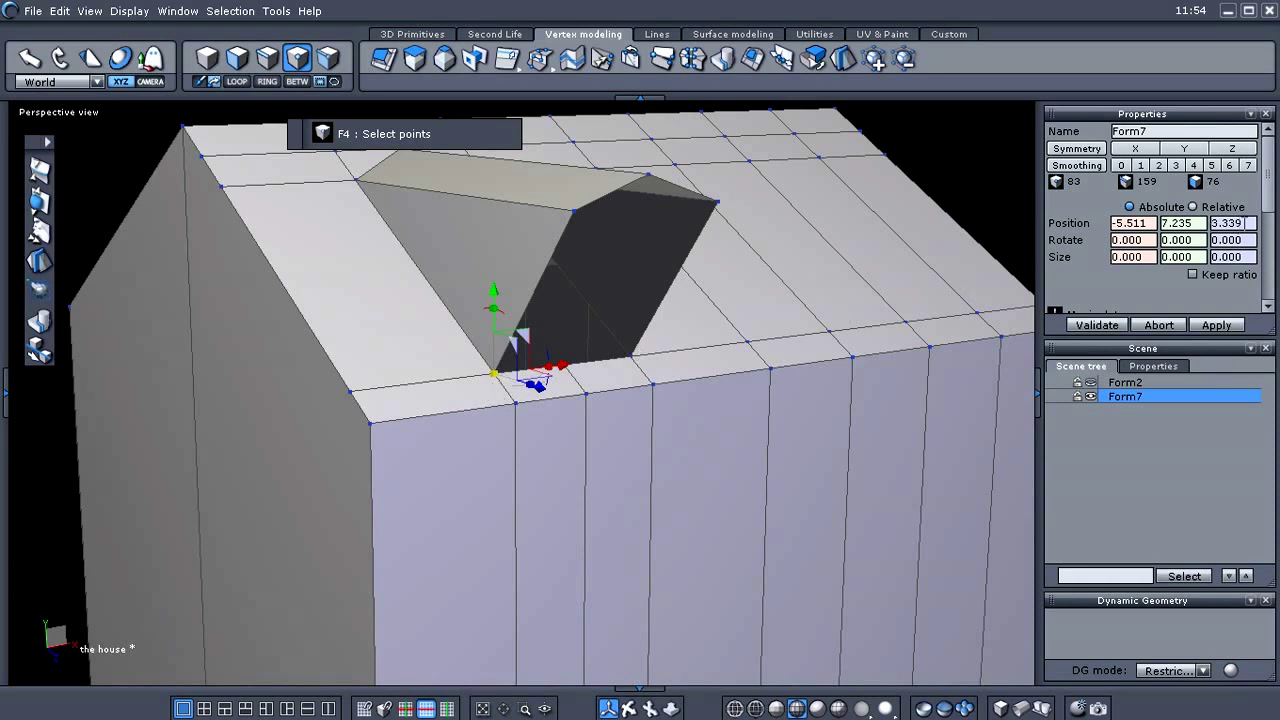
pyautogui.click(1240, 222)
pyautogui.rightClick(1224, 224)
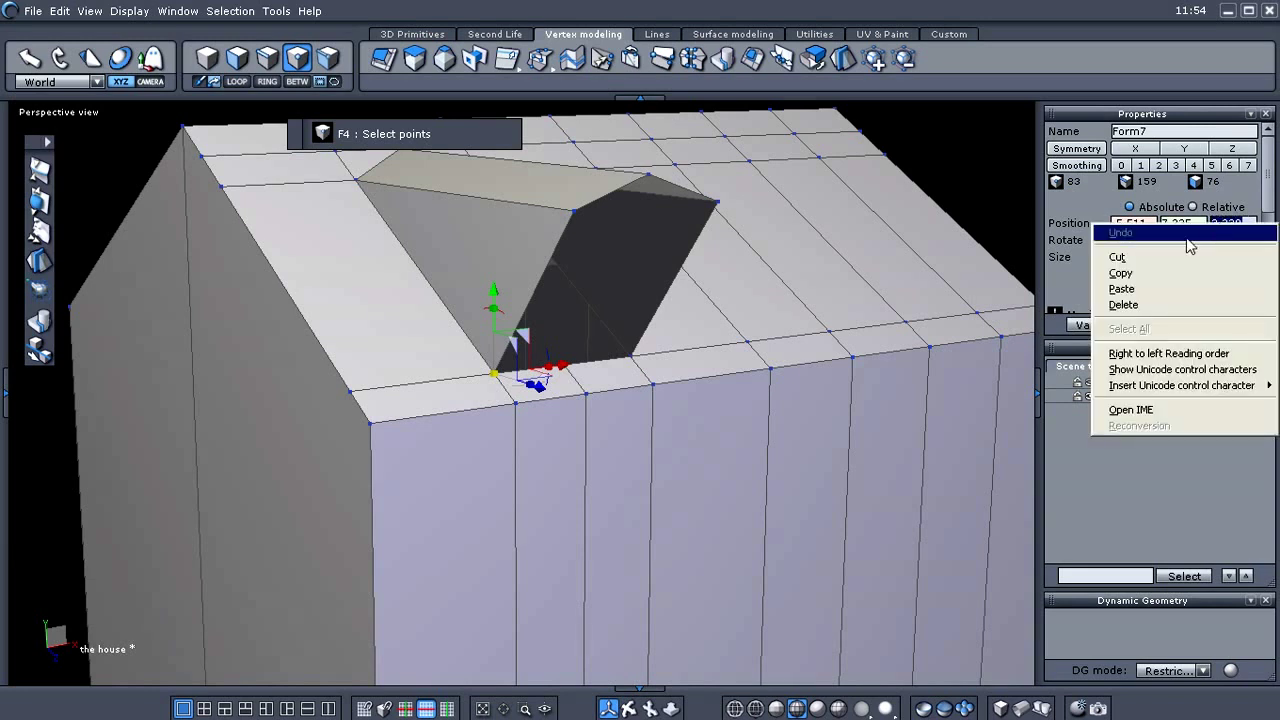
pyautogui.click(1155, 273)
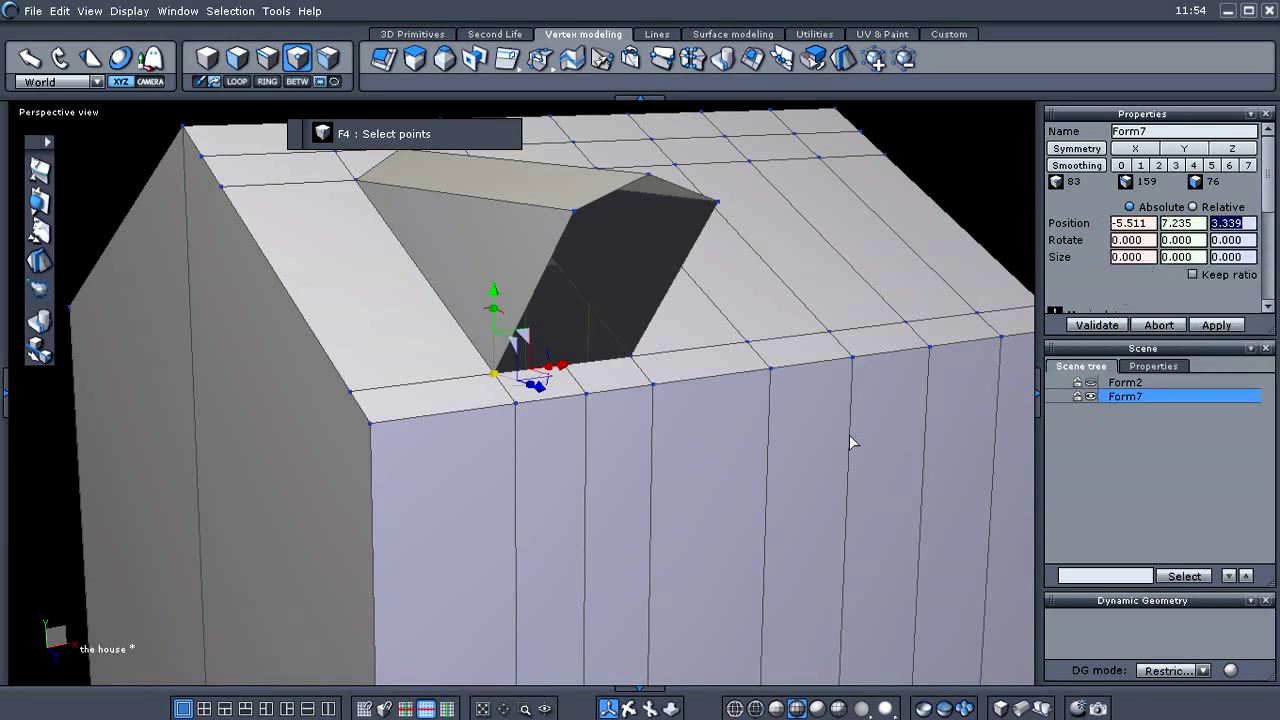
# Select the dormer front's three upper points, paste 3.339 as their Z position, validate it, and clear the selection
pyautogui.click(577, 210)
pyautogui.keyDown('shift'); pyautogui.click(650, 178); pyautogui.keyUp('shift')
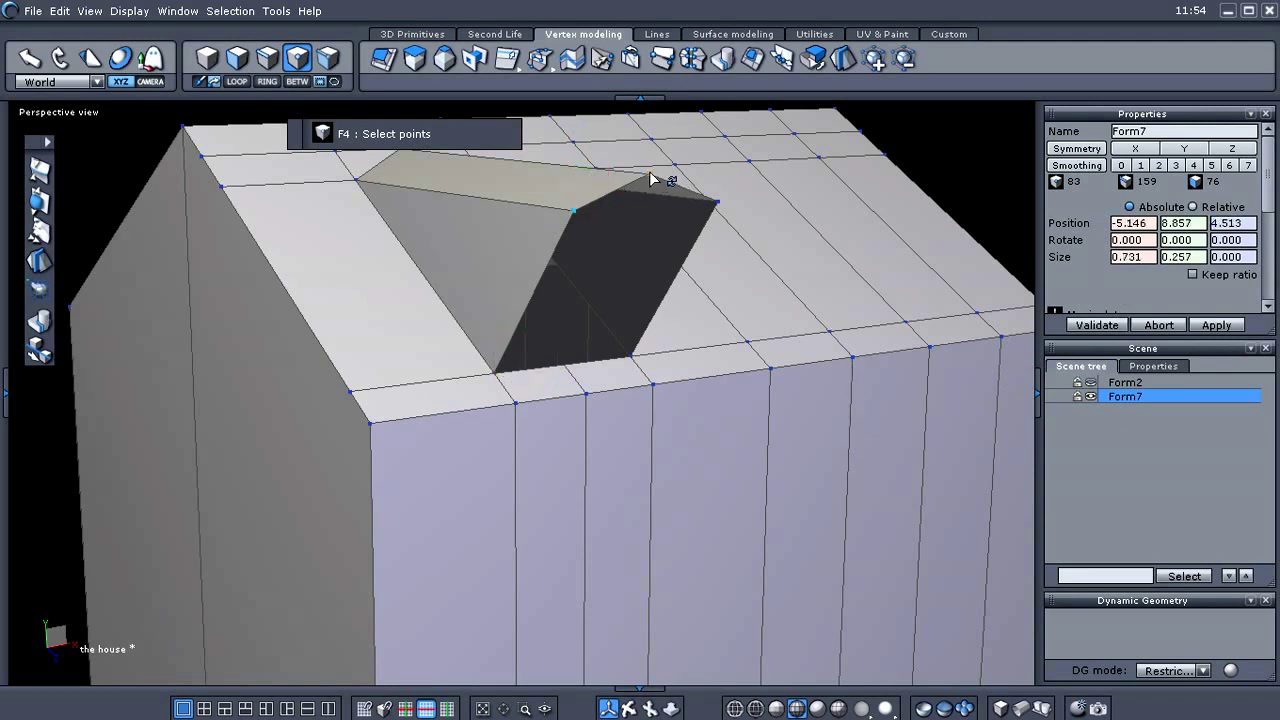
pyautogui.keyDown('shift'); pyautogui.click(715, 201); pyautogui.keyUp('shift')
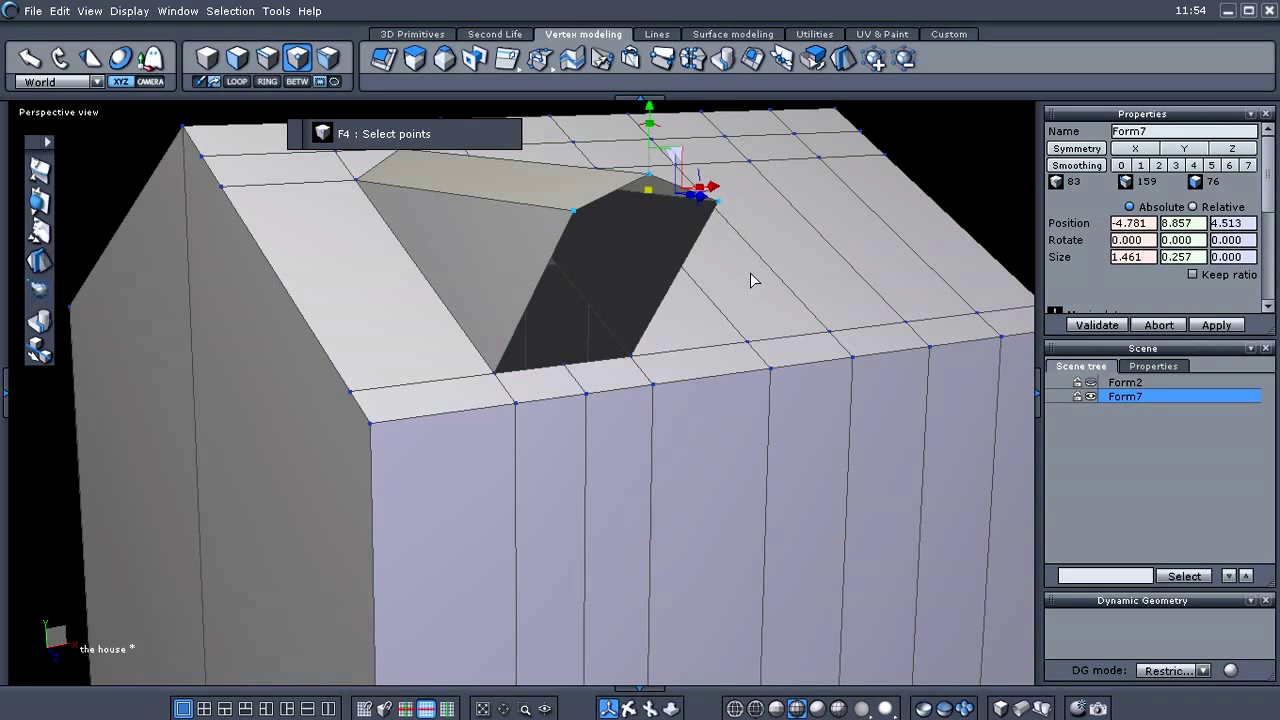
pyautogui.click(1253, 223)
pyautogui.rightClick(1233, 223)
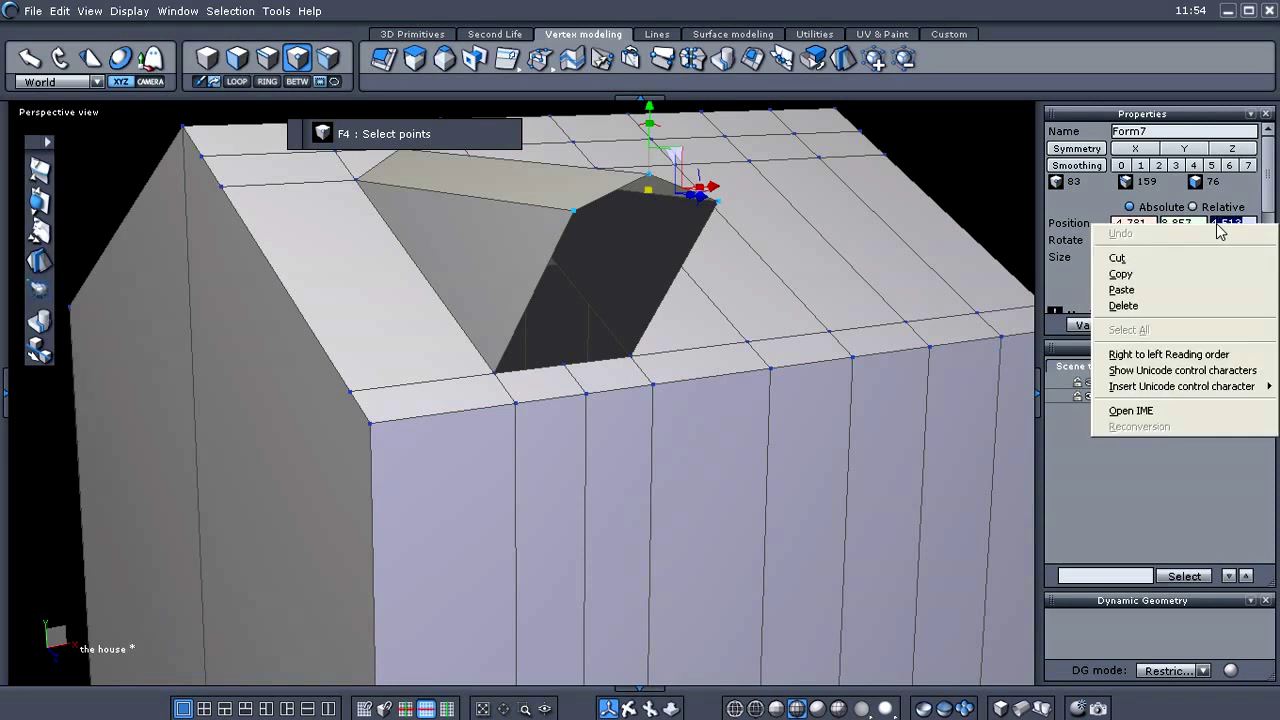
pyautogui.click(1140, 288)
pyautogui.click(1090, 324)
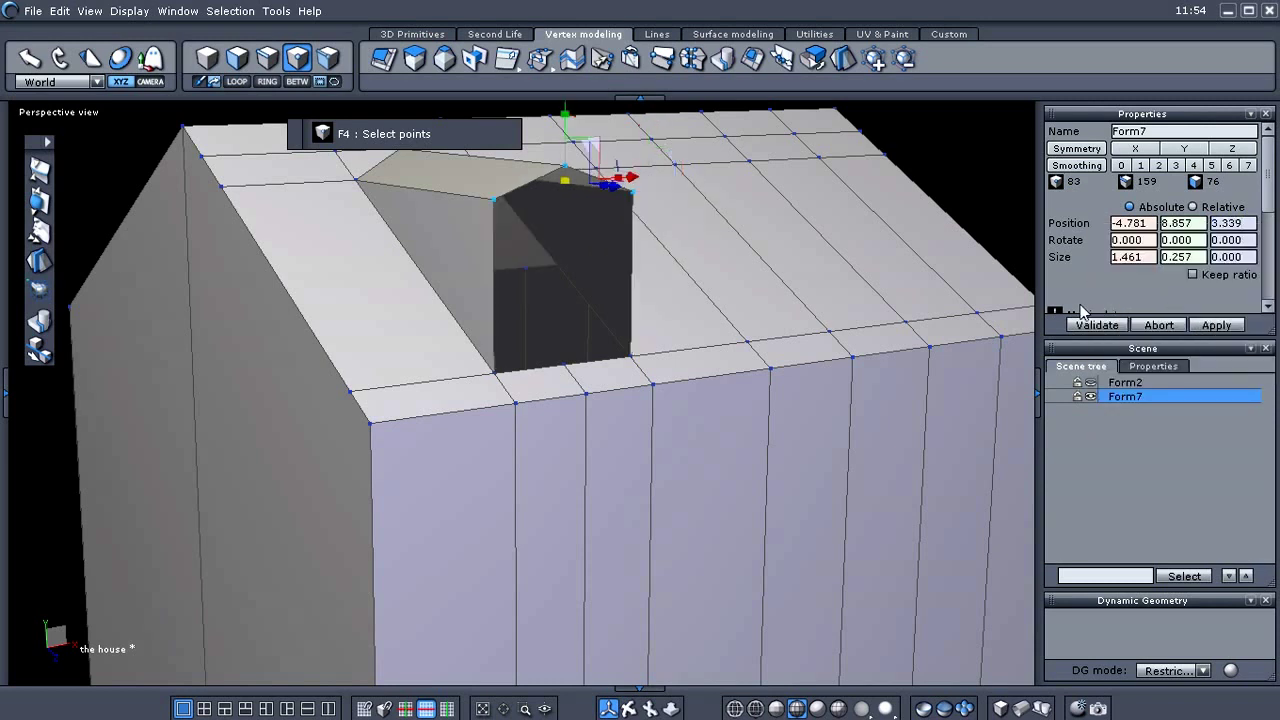
pyautogui.click(733, 500)
pyautogui.moveTo(831, 484); pyautogui.dragTo(721, 479, button='middle')
pyautogui.click(923, 464)
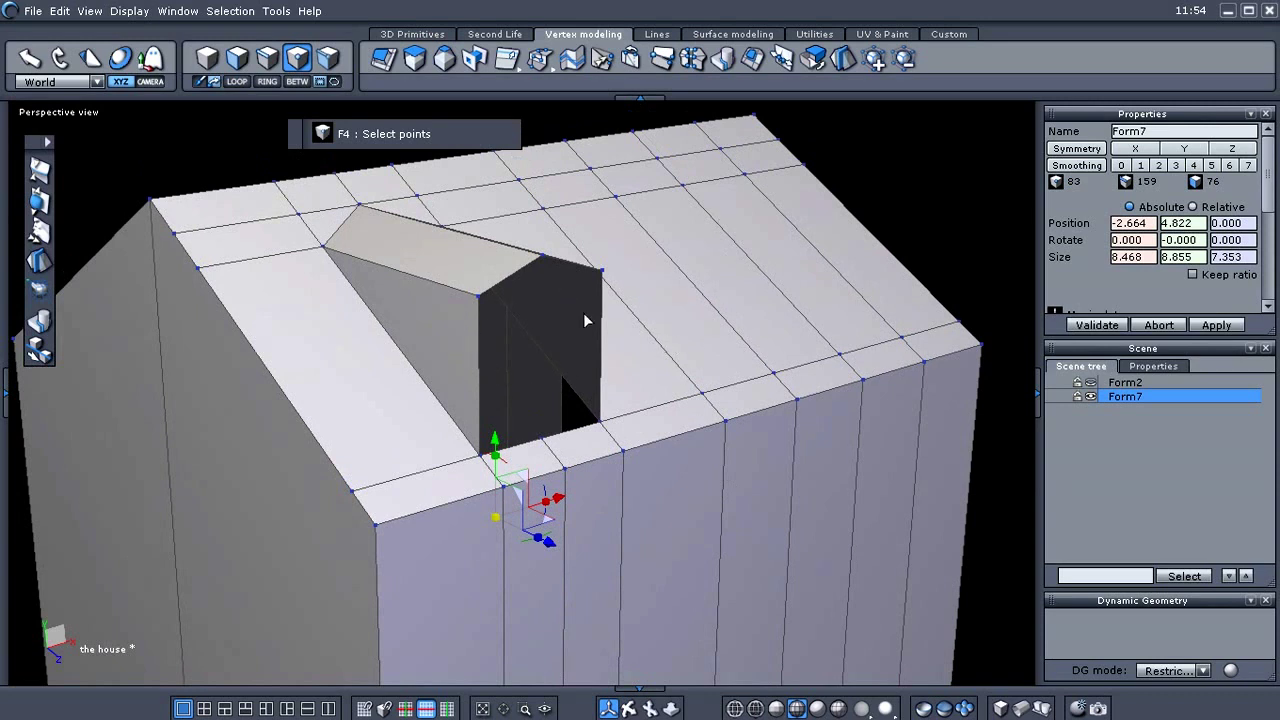
# Try to close the left half of the dormer front with a four-point facet, and undo that facet
pyautogui.moveTo(523, 362); pyautogui.dragTo(625, 370, button='middle')
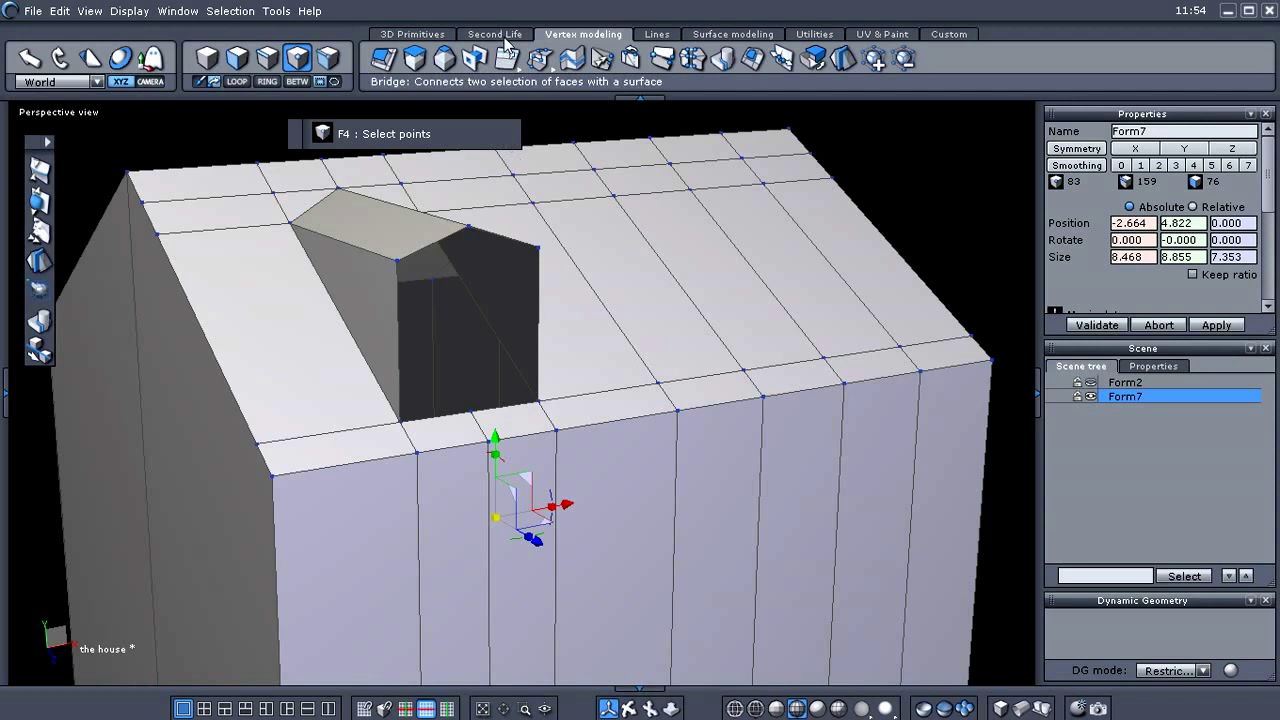
pyautogui.click(410, 34)
pyautogui.click(445, 60)
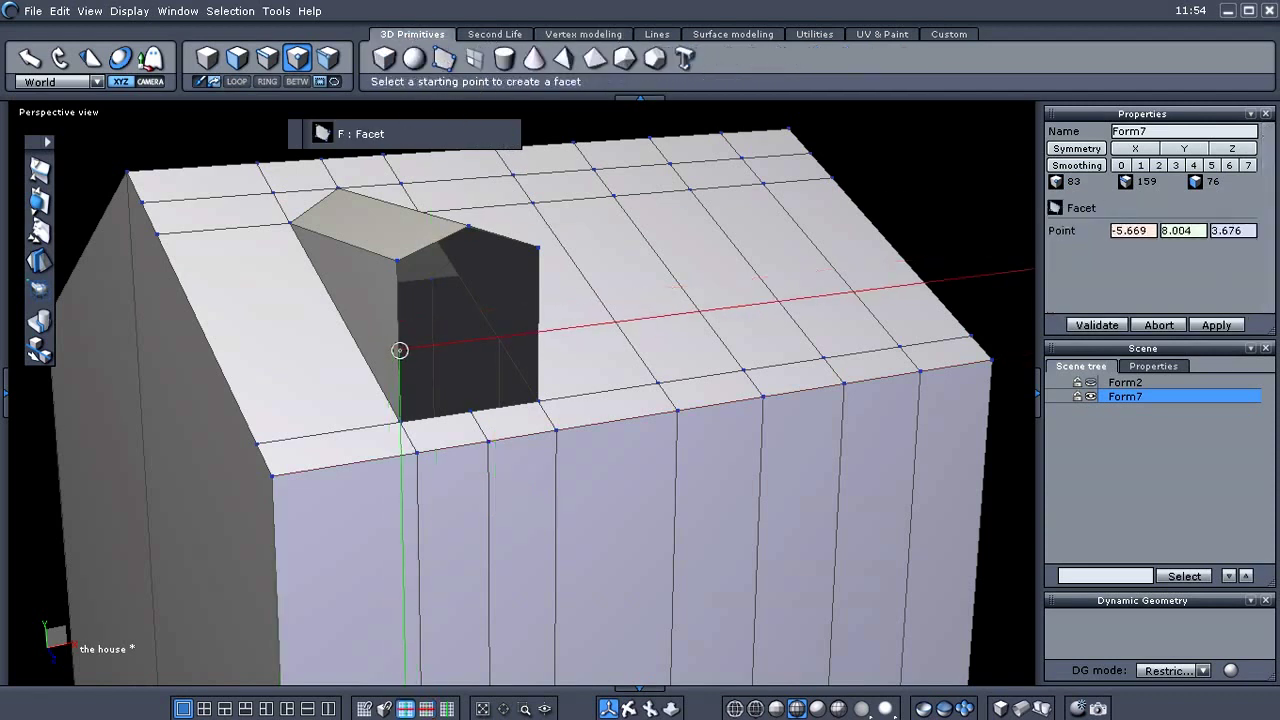
pyautogui.click(401, 421)
pyautogui.click(468, 411)
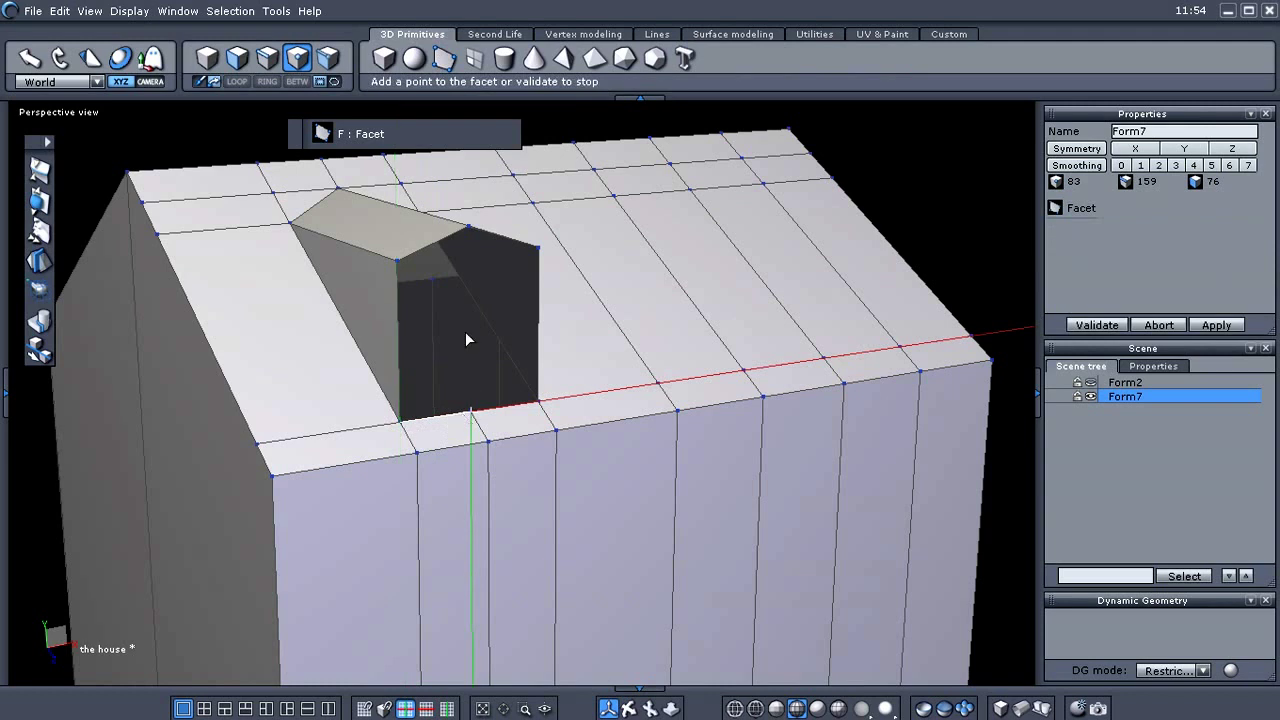
pyautogui.click(468, 229)
pyautogui.click(400, 261)
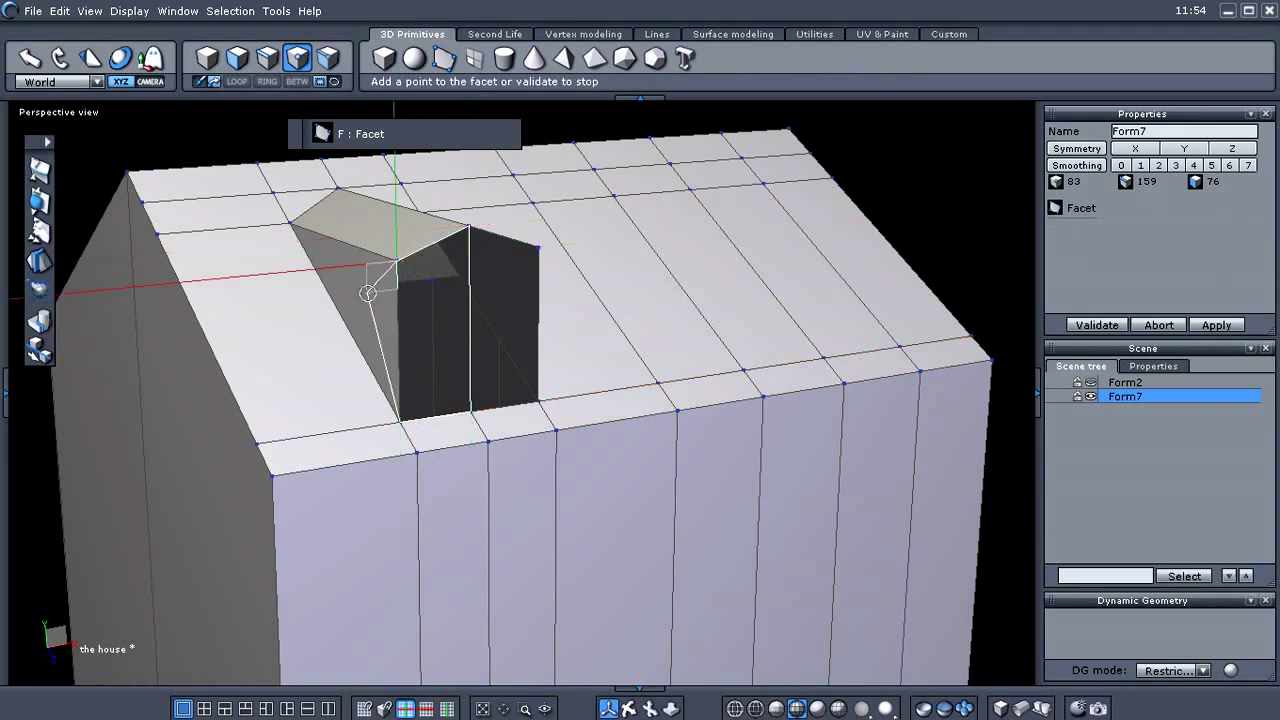
pyautogui.press('Return')
pyautogui.moveTo(550, 490); pyautogui.dragTo(551, 549, button='middle')
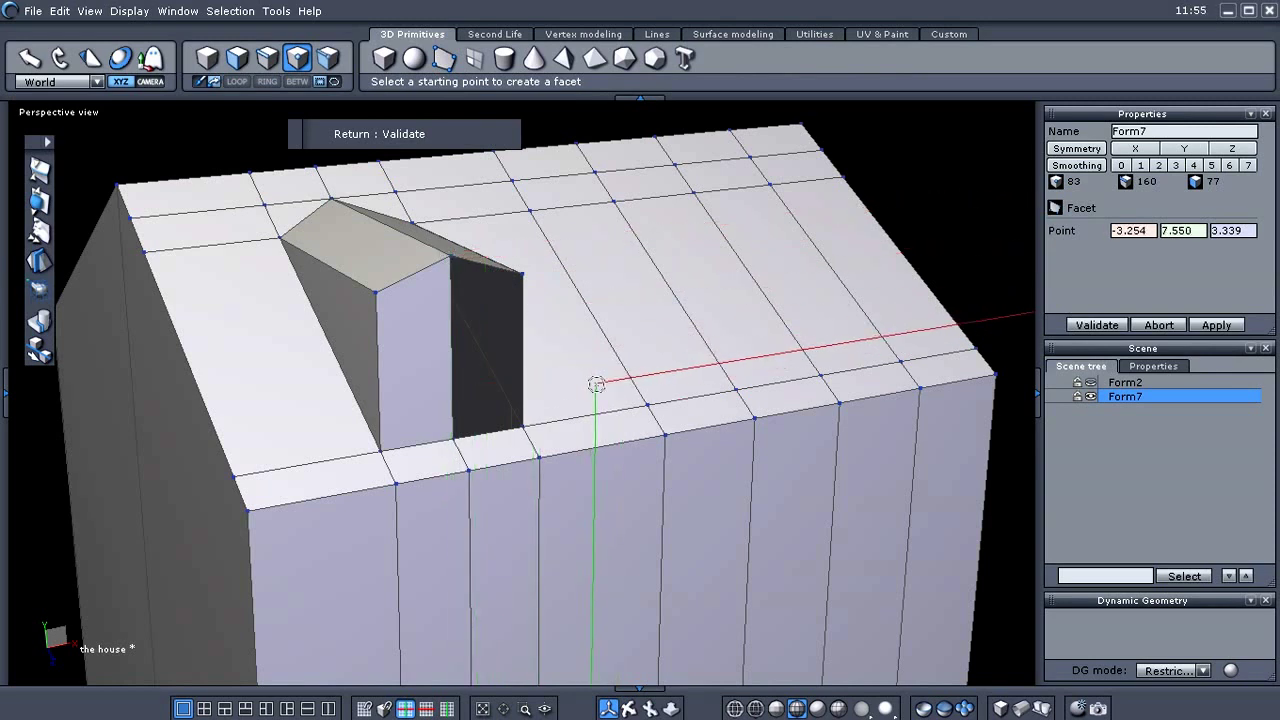
pyautogui.hotkey('ctrl', 'z')
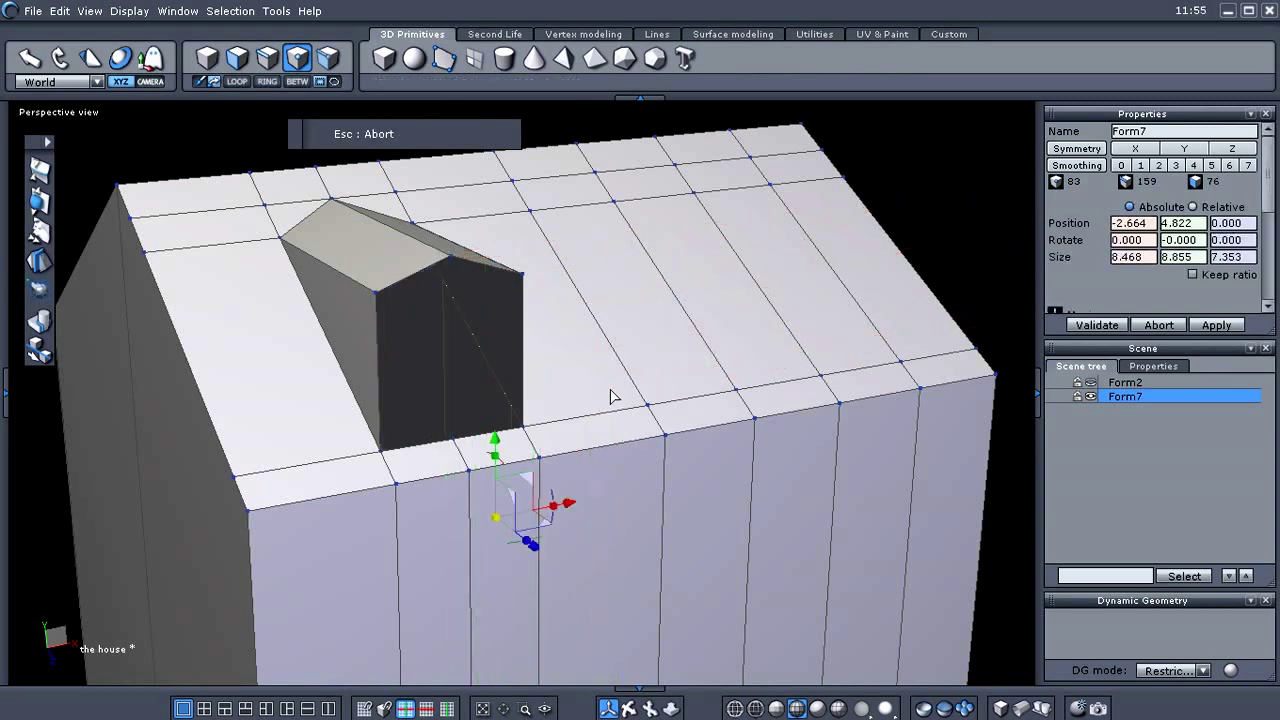
# Close only the dormer's front opening with the Close tool, leaving the house's open end alone, and validate
pyautogui.click(577, 36)
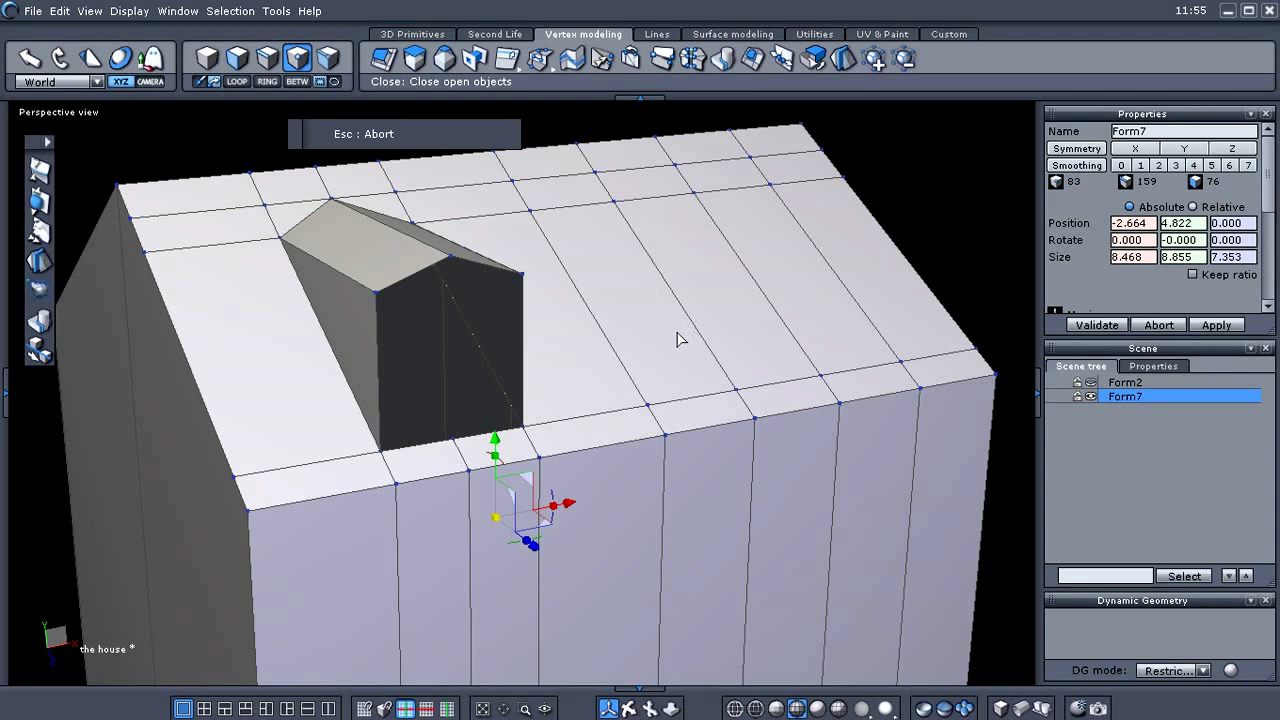
pyautogui.moveTo(680, 343)
pyautogui.mouseDown(button='middle')
pyautogui.moveTo(609, 317)
pyautogui.moveTo(743, 303)
pyautogui.moveTo(758, 325)
pyautogui.moveTo(703, 354)
pyautogui.moveTo(689, 342)
pyautogui.mouseUp(button='middle')
pyautogui.scroll(-2, 732, 339)
pyautogui.scroll(2, 710, 359)
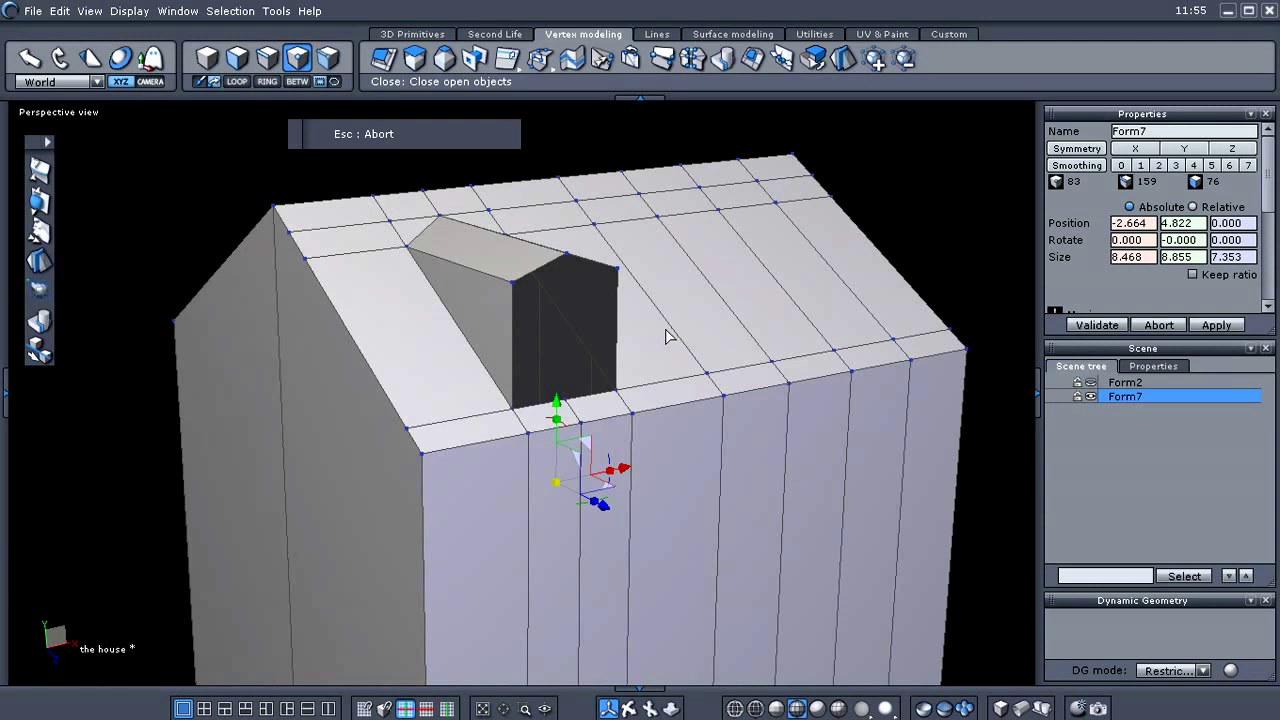
pyautogui.scroll(3, 666, 333)
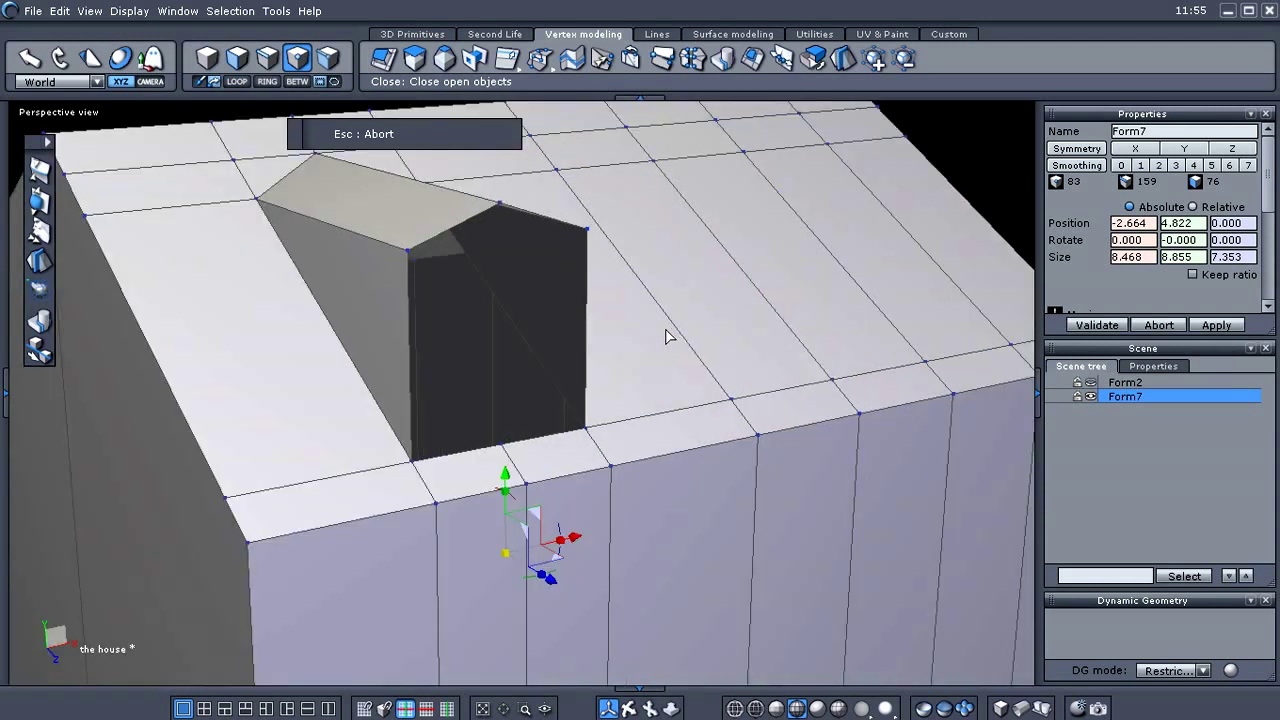
pyautogui.scroll(-2, 666, 333)
pyautogui.moveTo(721, 344); pyautogui.dragTo(700, 320, button='middle')
pyautogui.scroll(2, 711, 320)
pyautogui.scroll(-1, 711, 320)
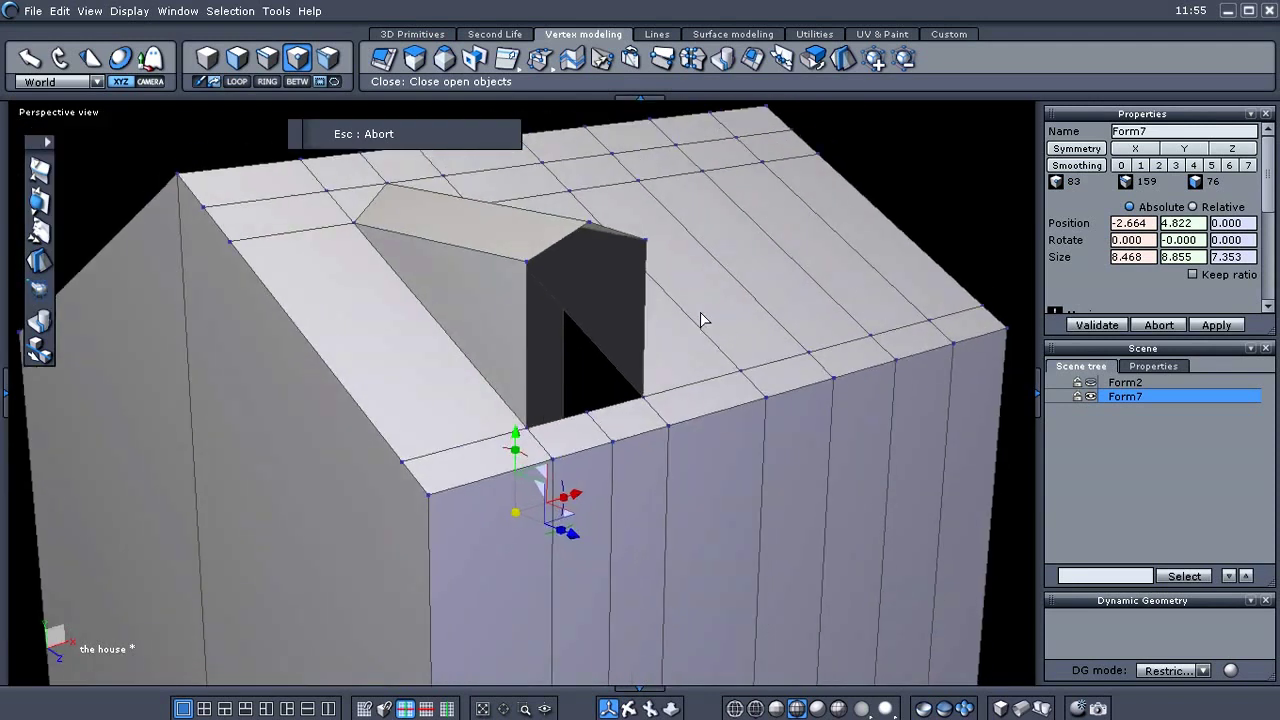
pyautogui.click(752, 60)
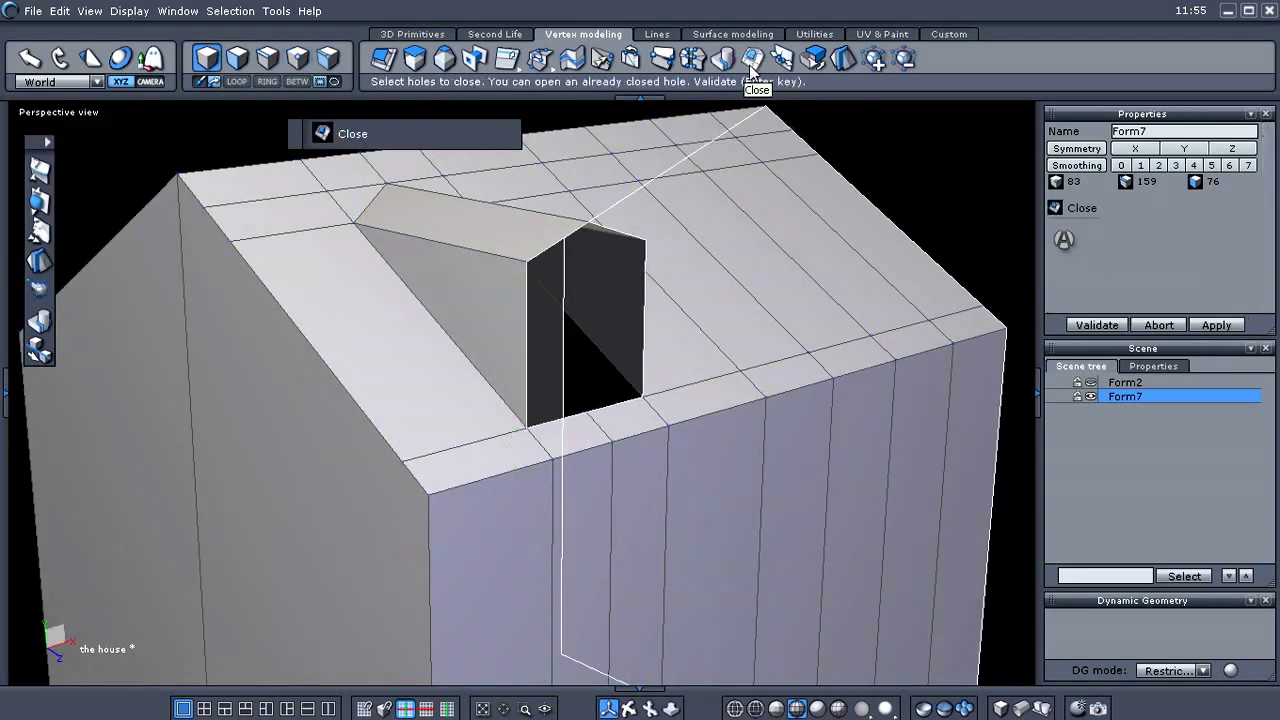
pyautogui.moveTo(834, 260); pyautogui.dragTo(486, 470, button='middle')
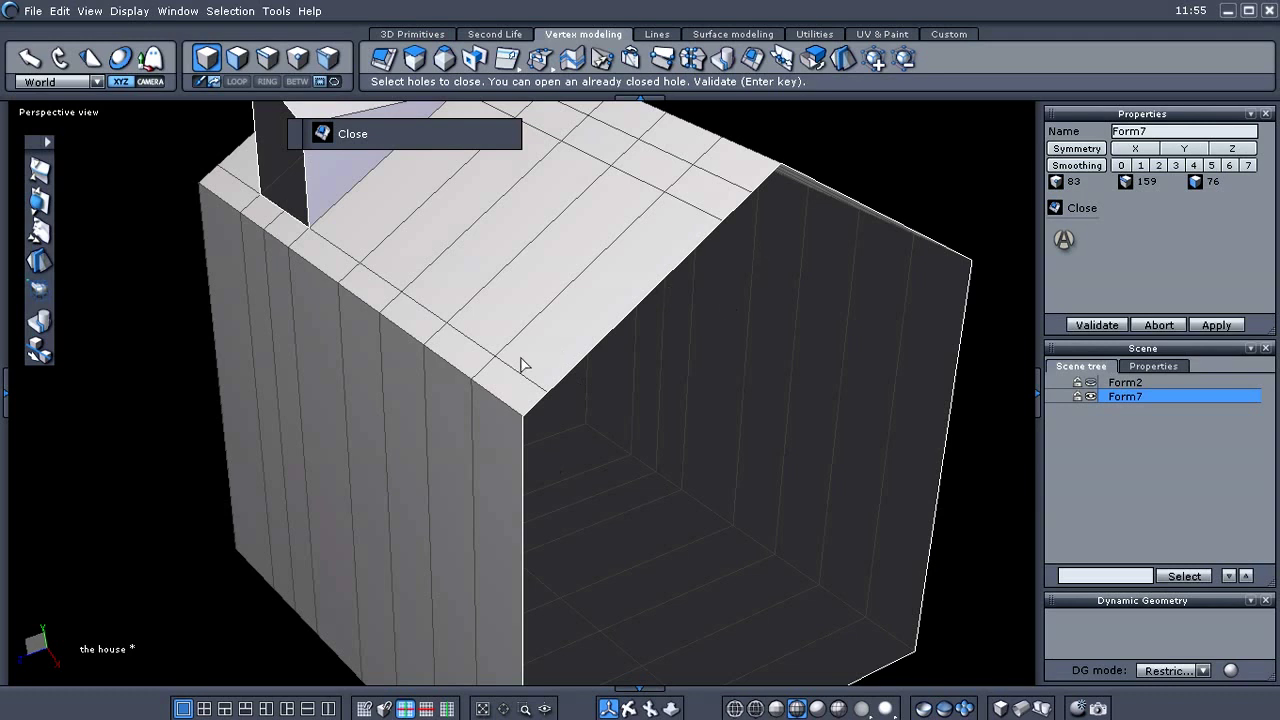
pyautogui.moveTo(521, 364); pyautogui.dragTo(886, 350, button='middle')
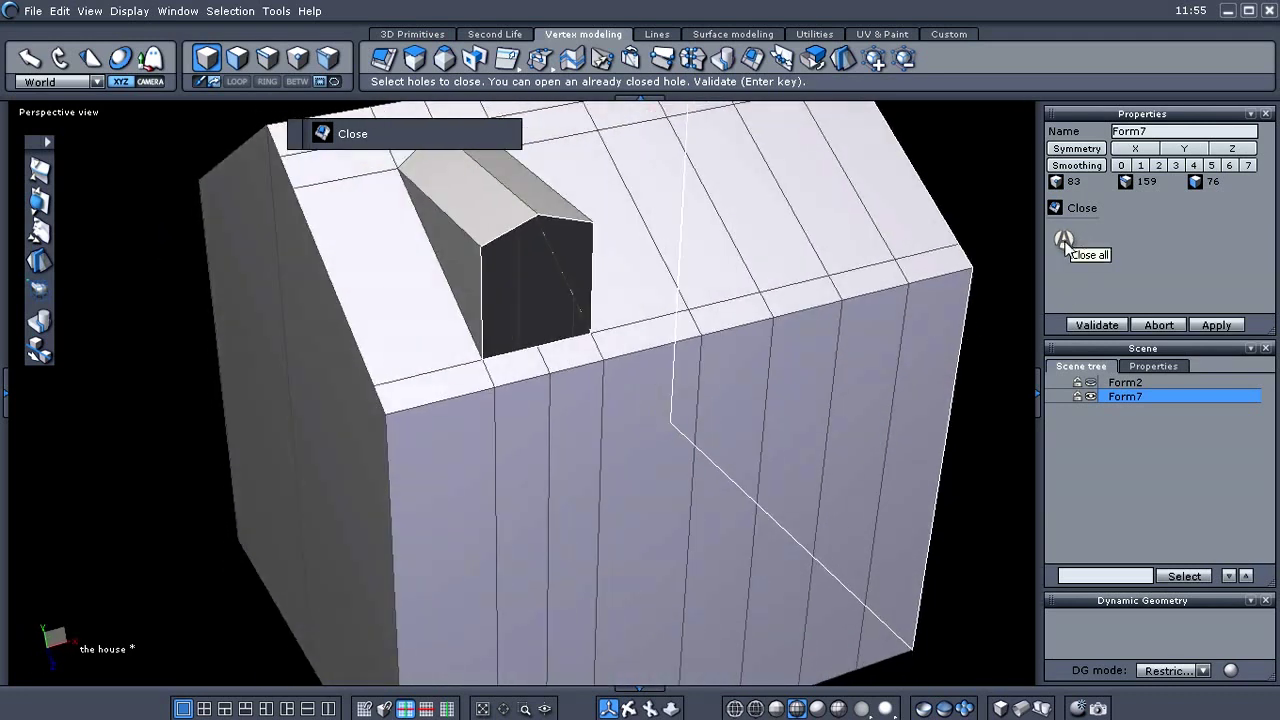
pyautogui.moveTo(849, 392); pyautogui.dragTo(912, 383, button='middle')
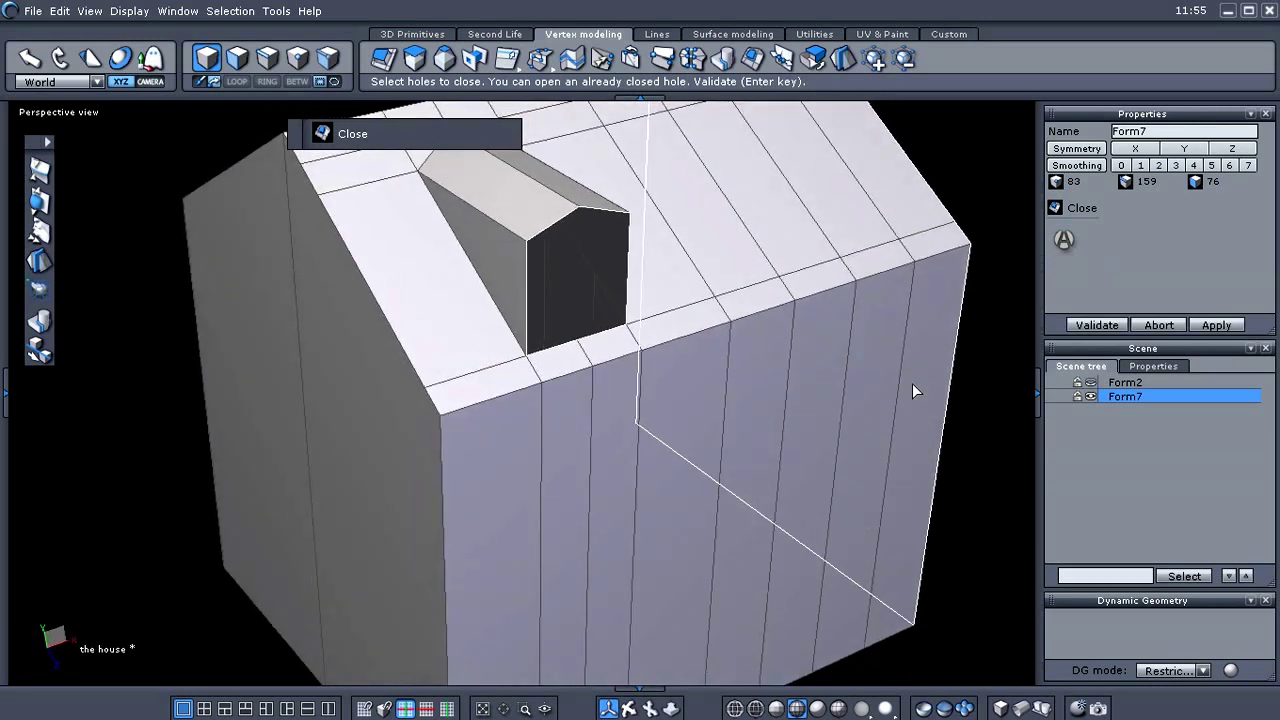
pyautogui.scroll(5, 666, 327)
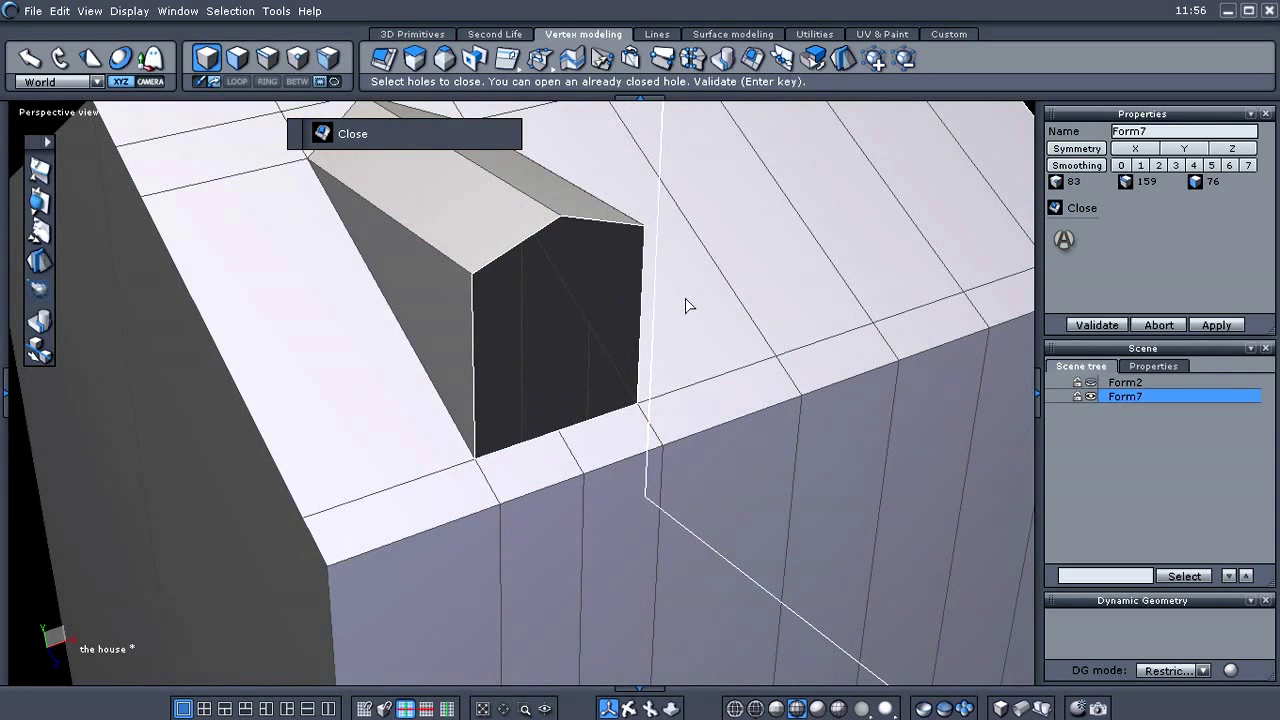
pyautogui.scroll(2, 686, 305)
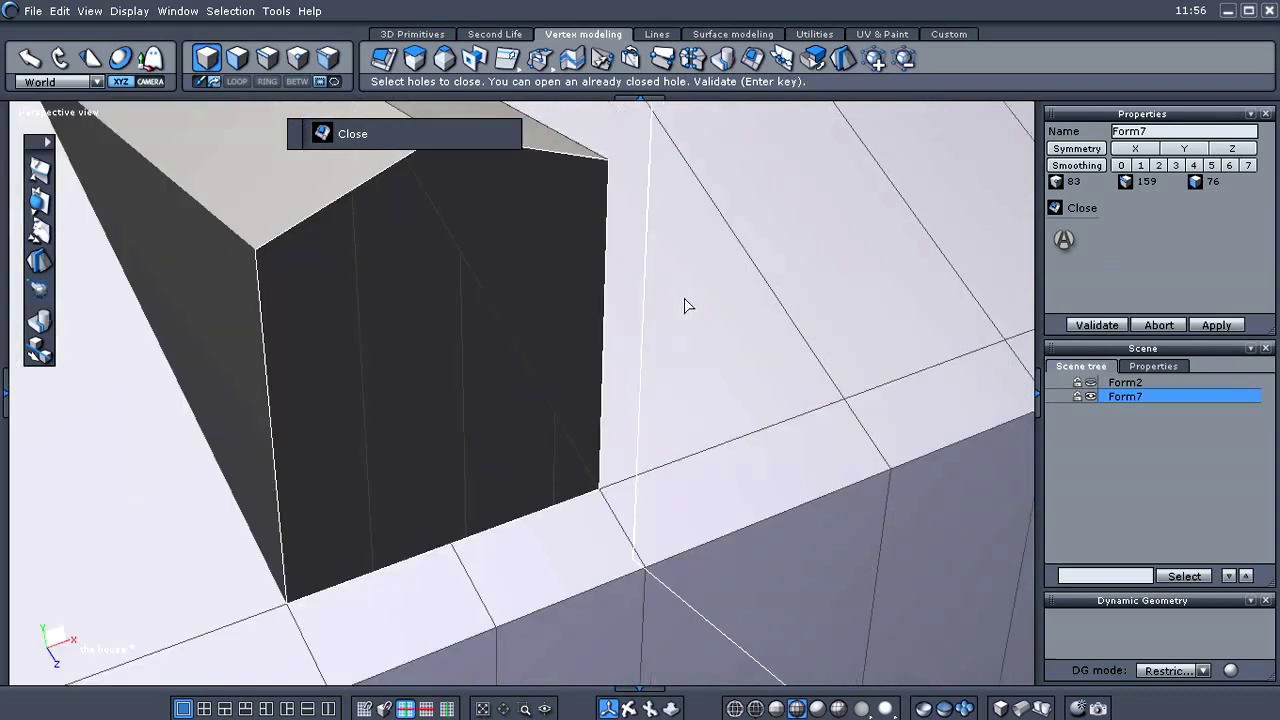
pyautogui.click(600, 327)
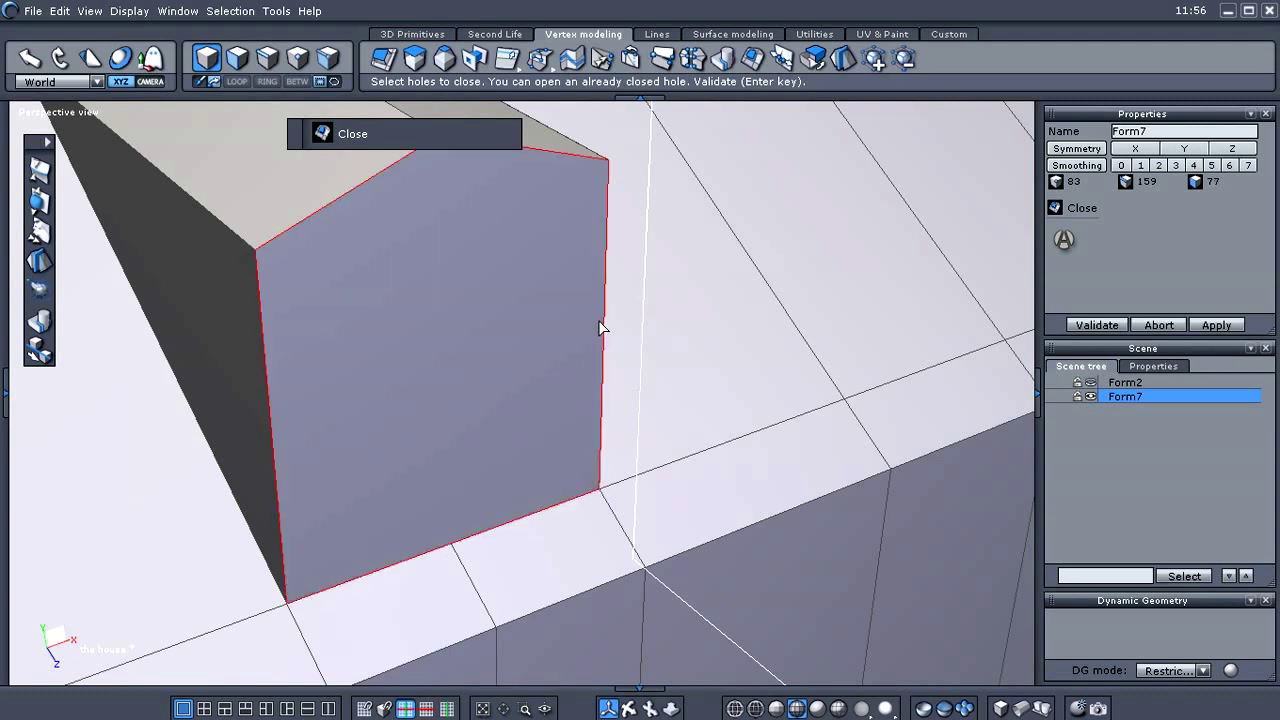
pyautogui.scroll(-3, 595, 332)
pyautogui.moveTo(660, 389); pyautogui.dragTo(627, 385, button='middle')
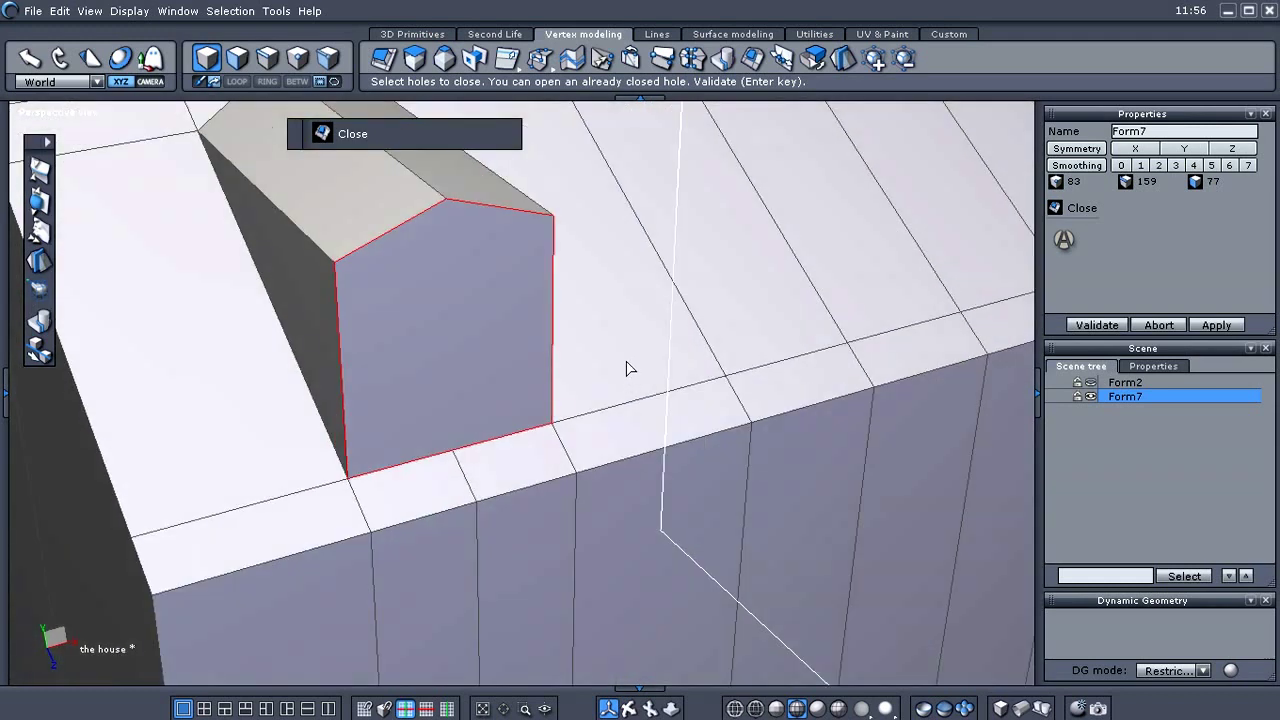
pyautogui.click(1082, 325)
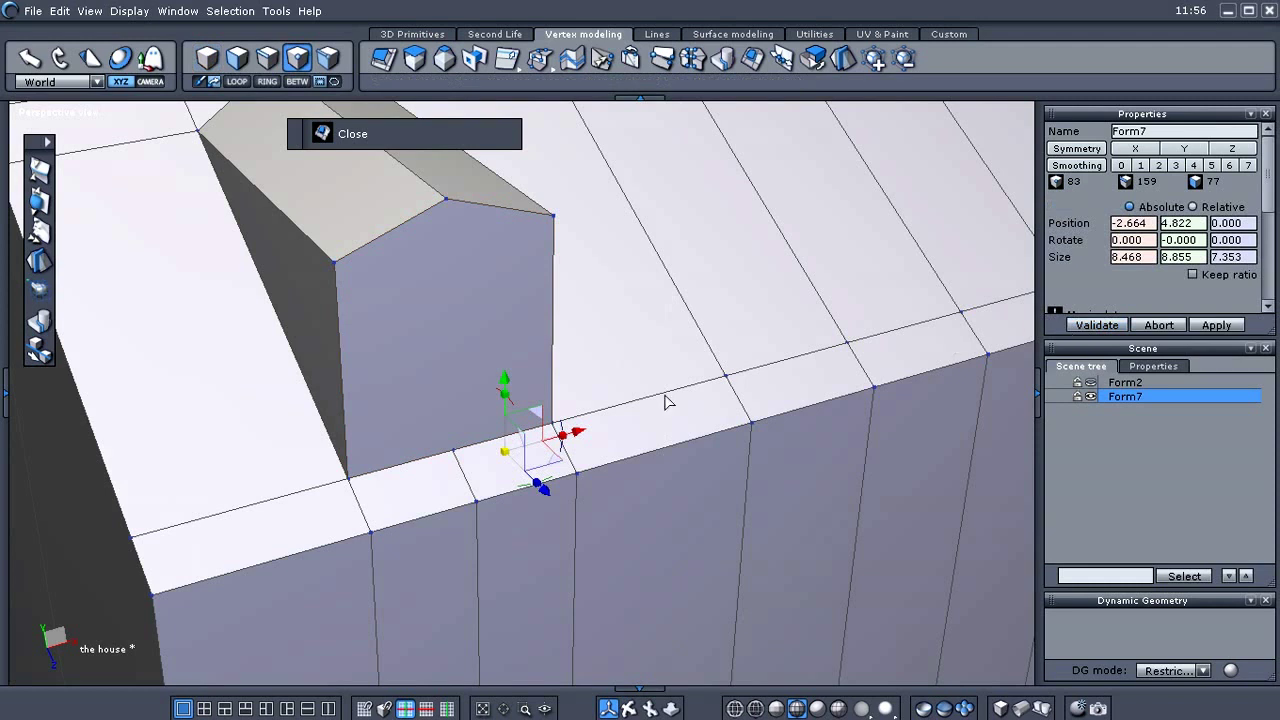
# In point selection mode, connect the dormer front's peak to the middle point of its lower edge with Free Tesselate
pyautogui.scroll(-2, 686, 406)
pyautogui.moveTo(686, 406); pyautogui.dragTo(707, 342, button='middle')
pyautogui.rightClick(707, 311)
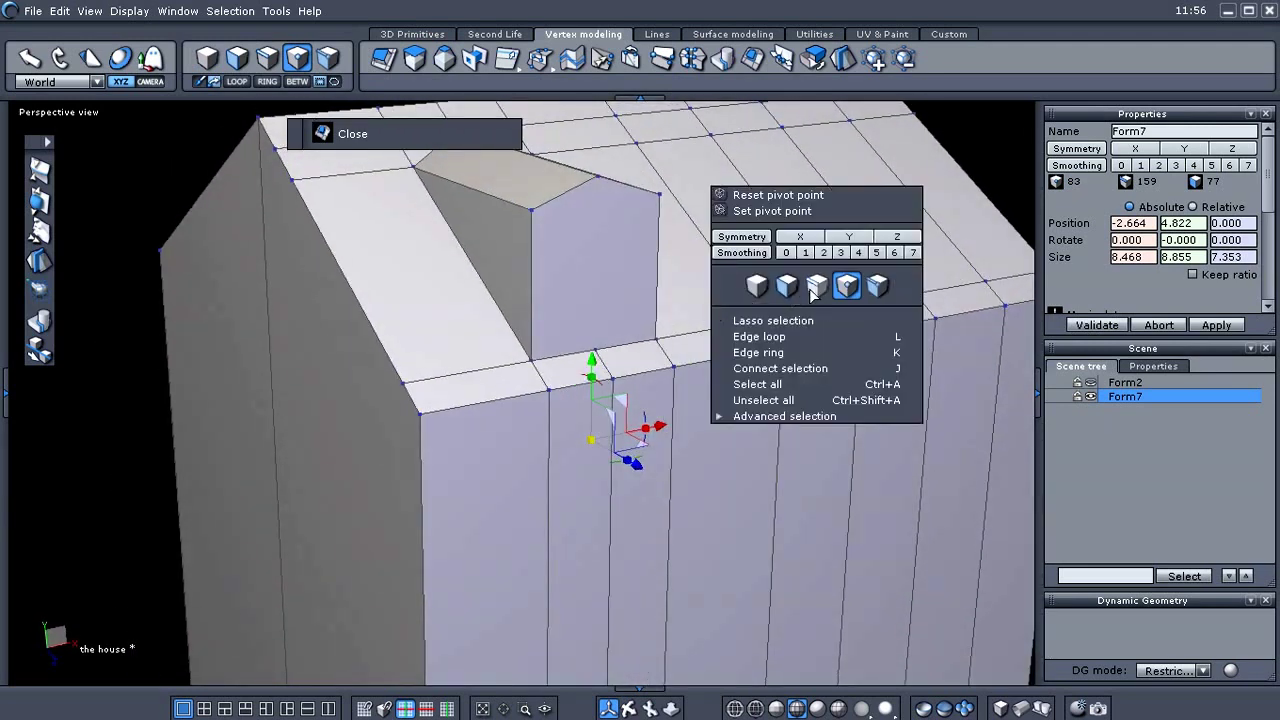
pyautogui.click(786, 284)
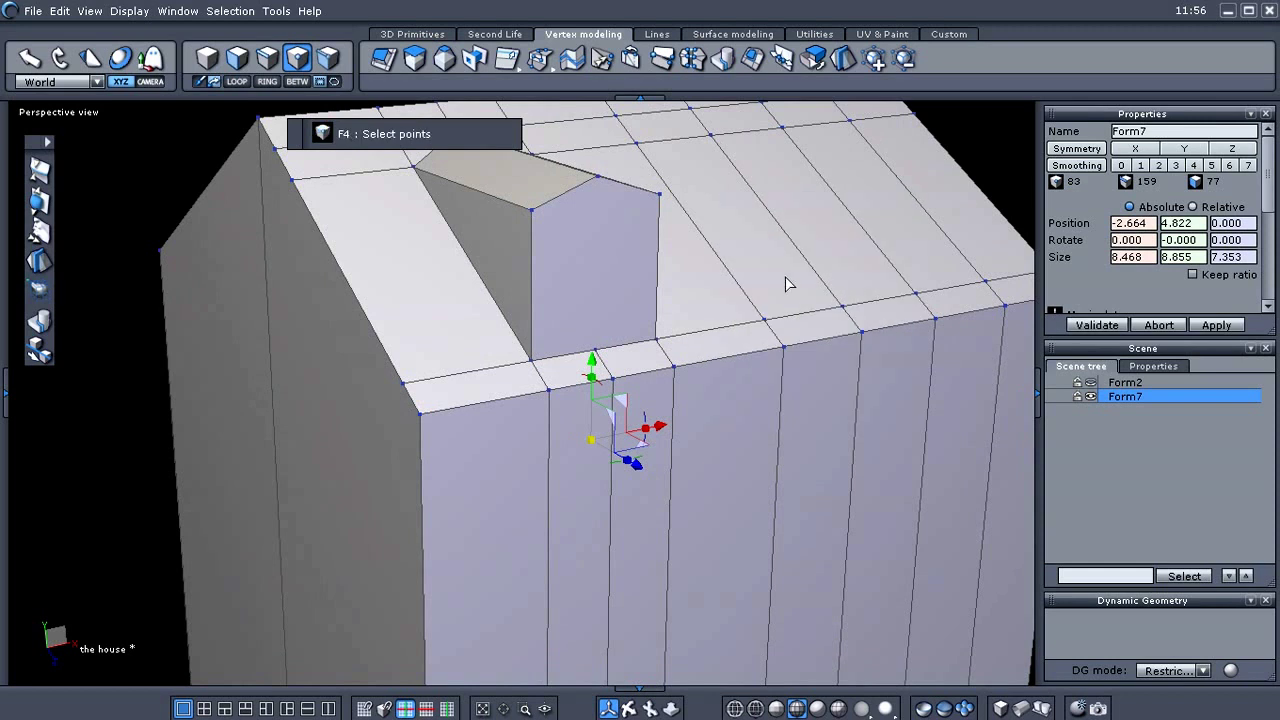
pyautogui.click(597, 177)
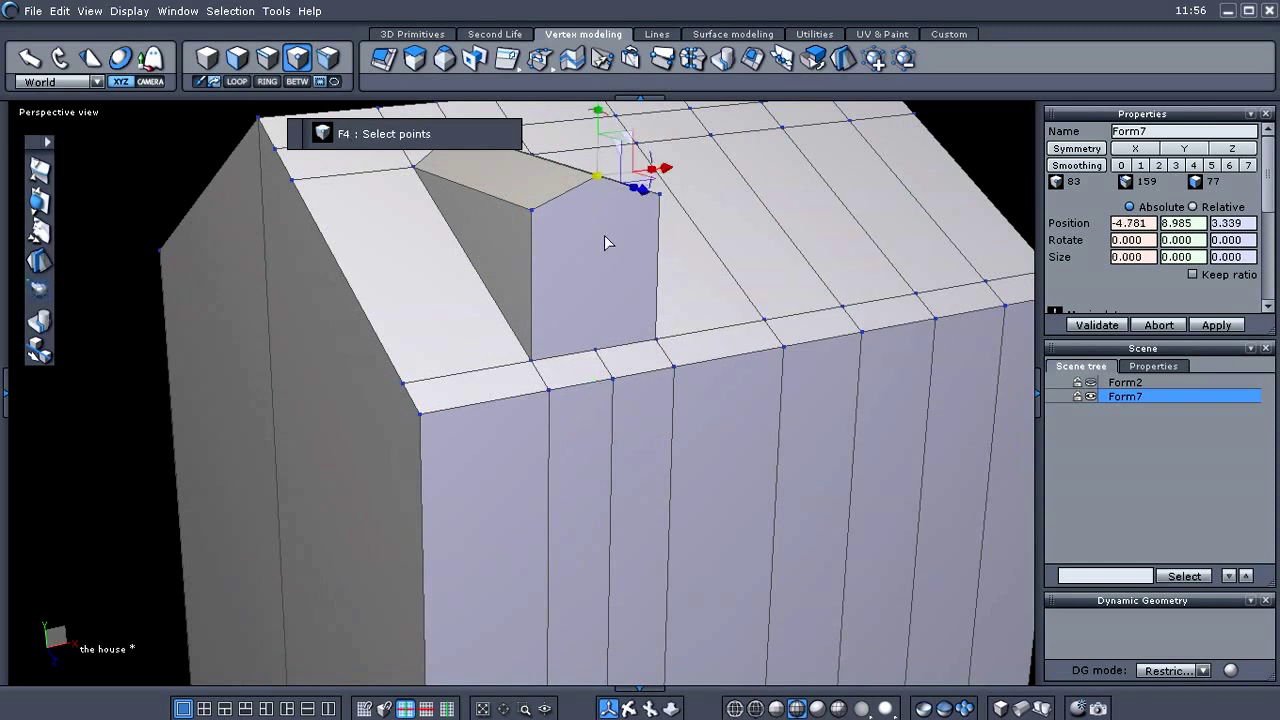
pyautogui.keyDown('shift'); pyautogui.click(597, 350); pyautogui.keyUp('shift')
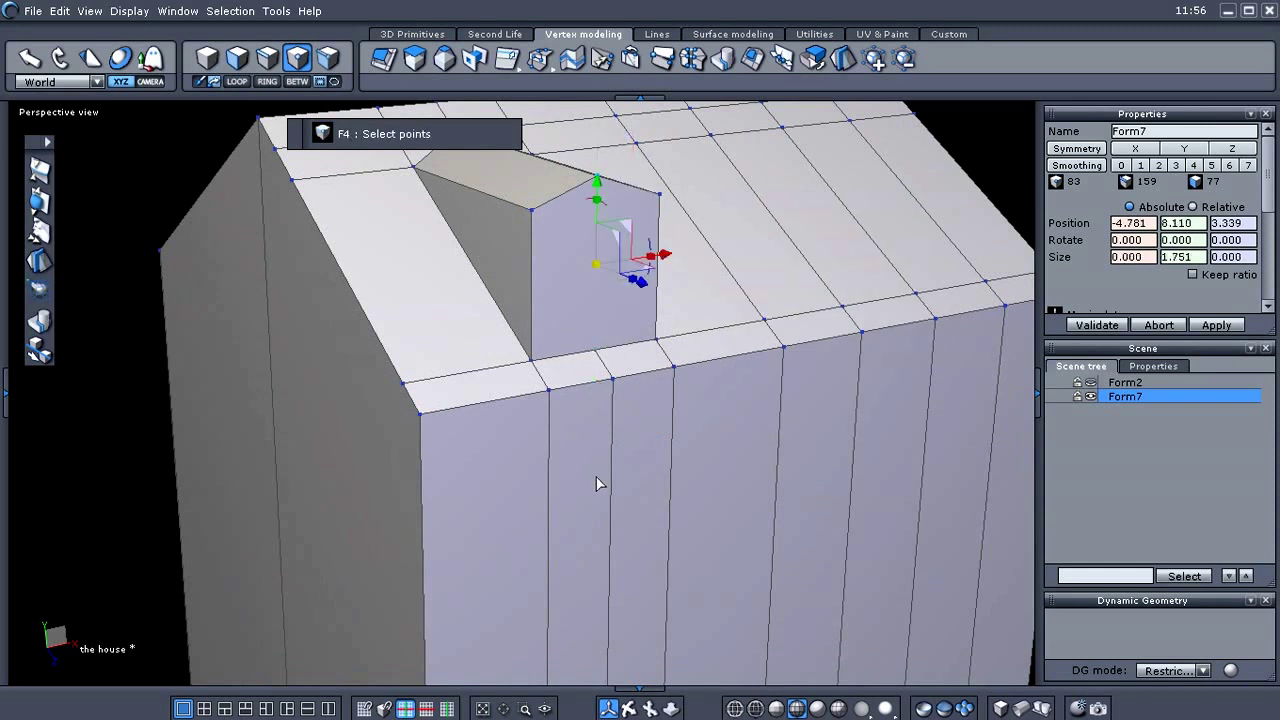
pyautogui.press('x')
# Examine the closed dormer and the new vertical edge on its front from several angles
pyautogui.moveTo(758, 418); pyautogui.dragTo(809, 408, button='middle')
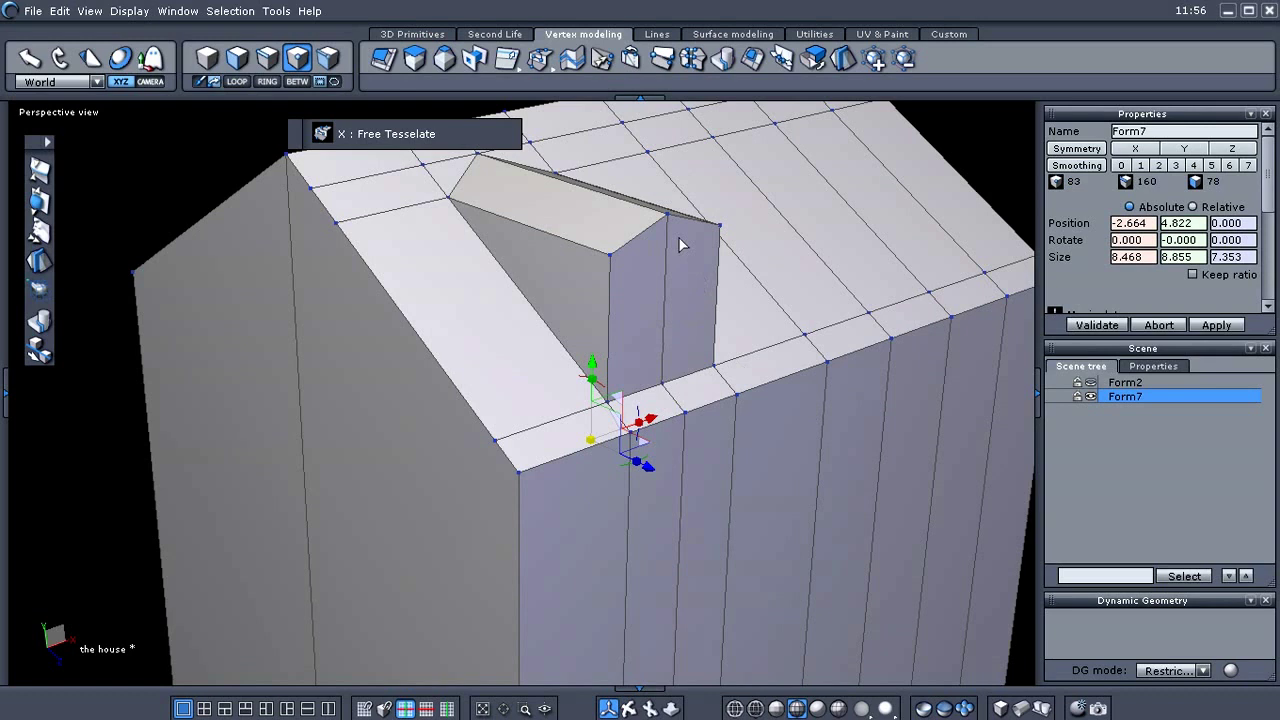
pyautogui.moveTo(659, 335); pyautogui.dragTo(720, 420, button='middle')
pyautogui.scroll(-3, 655, 379)
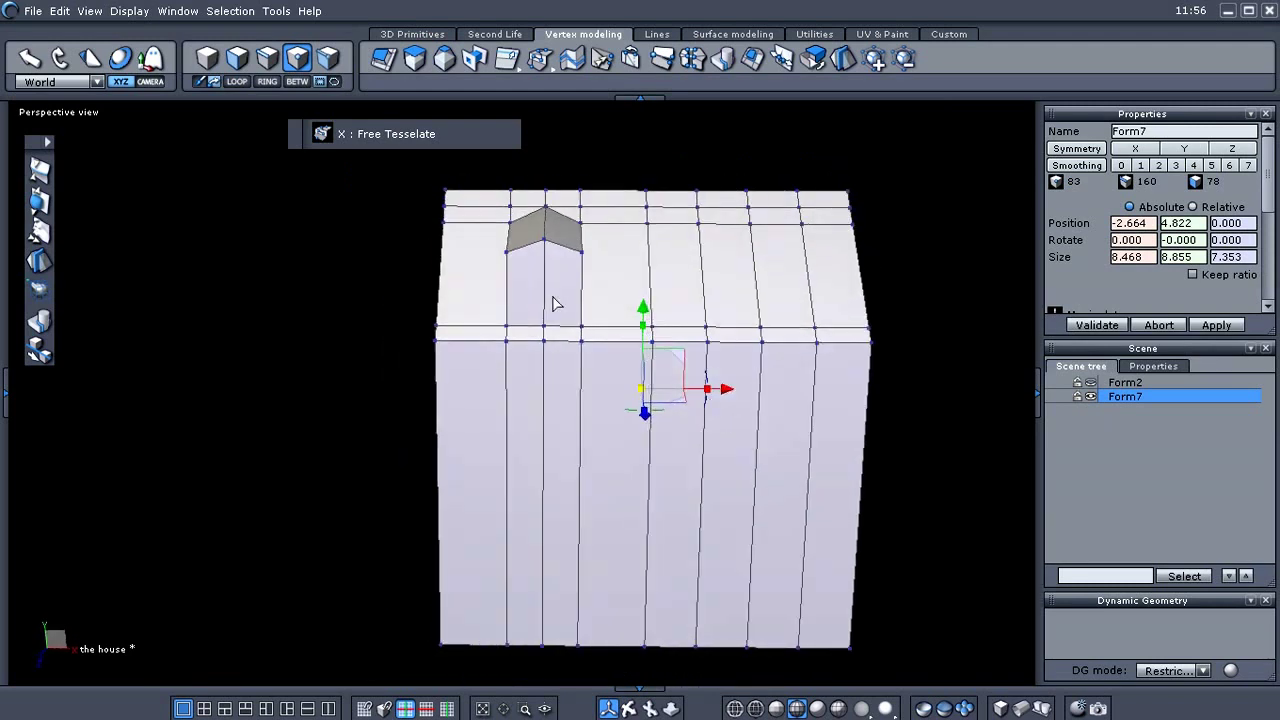
pyautogui.scroll(6, 526, 311)
pyautogui.moveTo(688, 313); pyautogui.dragTo(640, 325, button='middle')
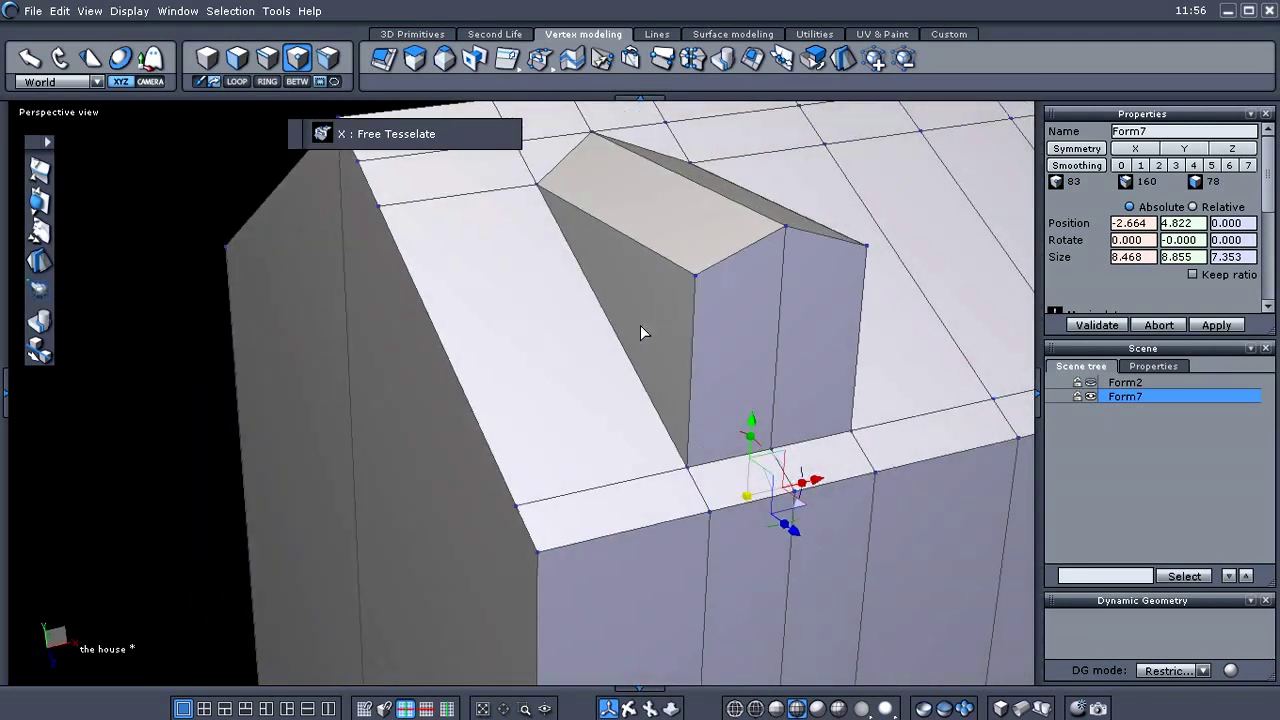
pyautogui.scroll(-2, 697, 354)
pyautogui.moveTo(697, 354); pyautogui.dragTo(667, 359, button='middle')
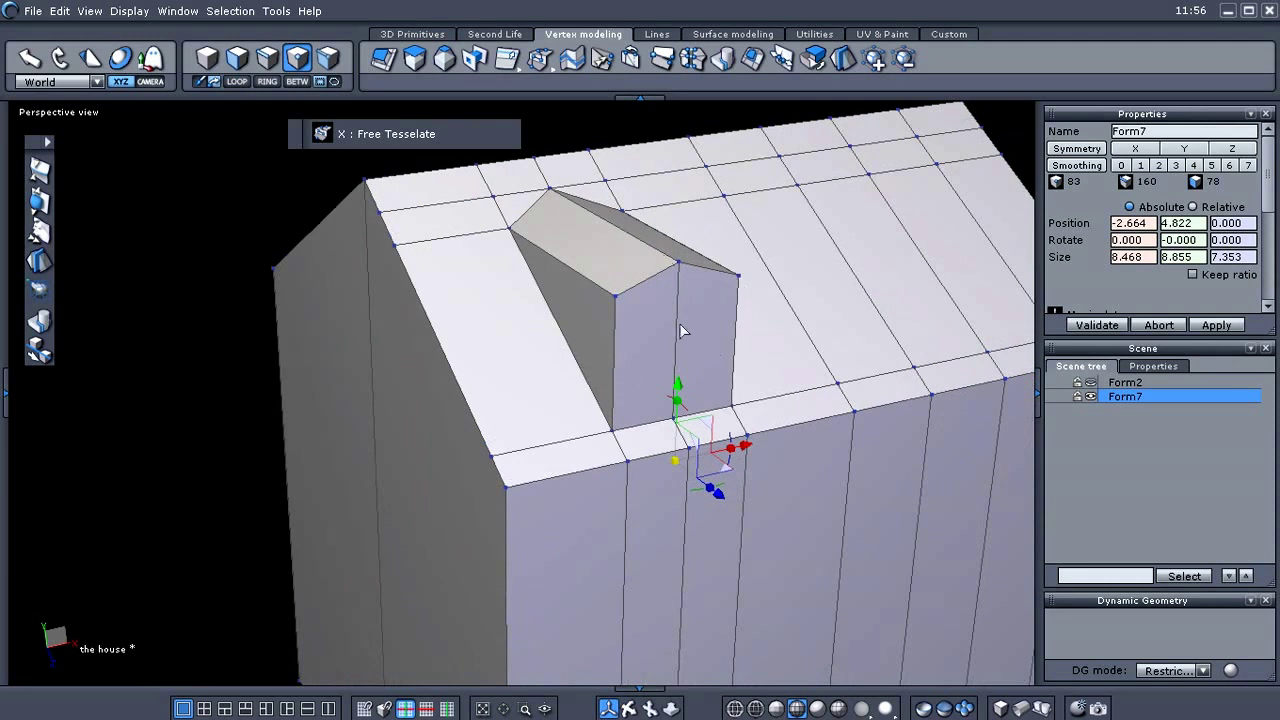
pyautogui.moveTo(780, 417); pyautogui.dragTo(640, 383, button='middle')
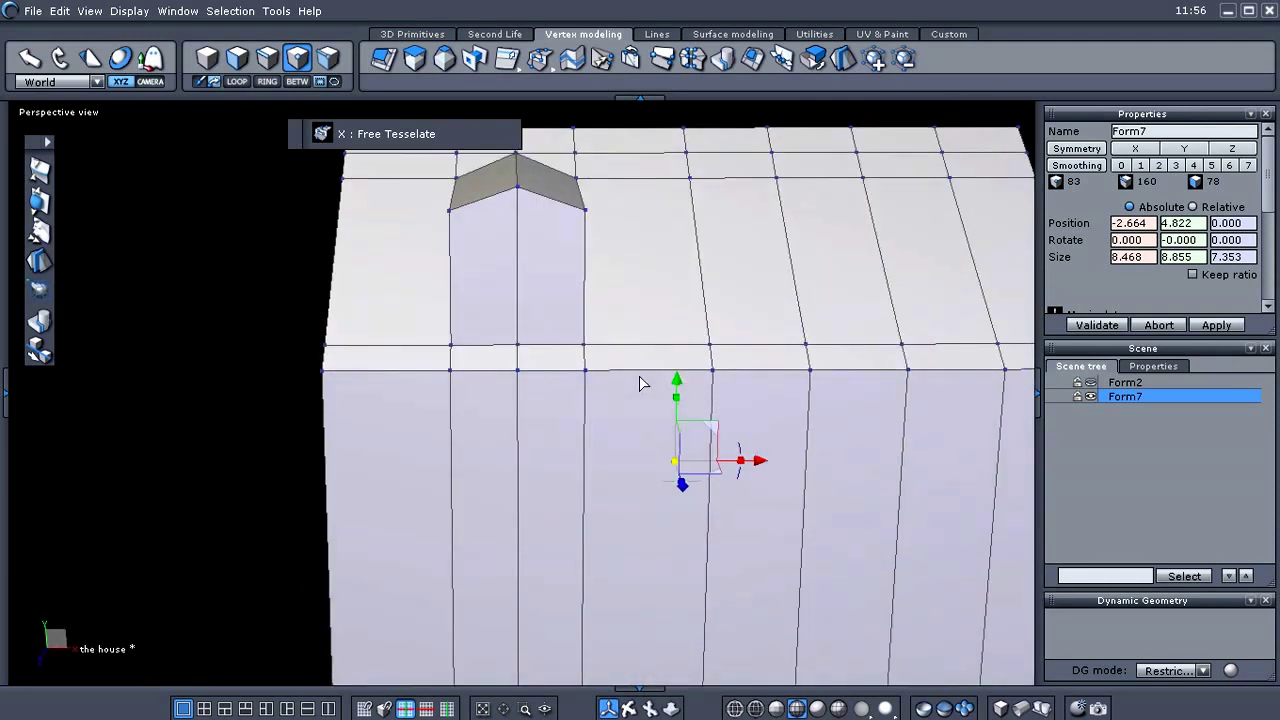
# Show the house in an orthographic front view and toggle the transparent display of sub-selection twice
pyautogui.press('2')
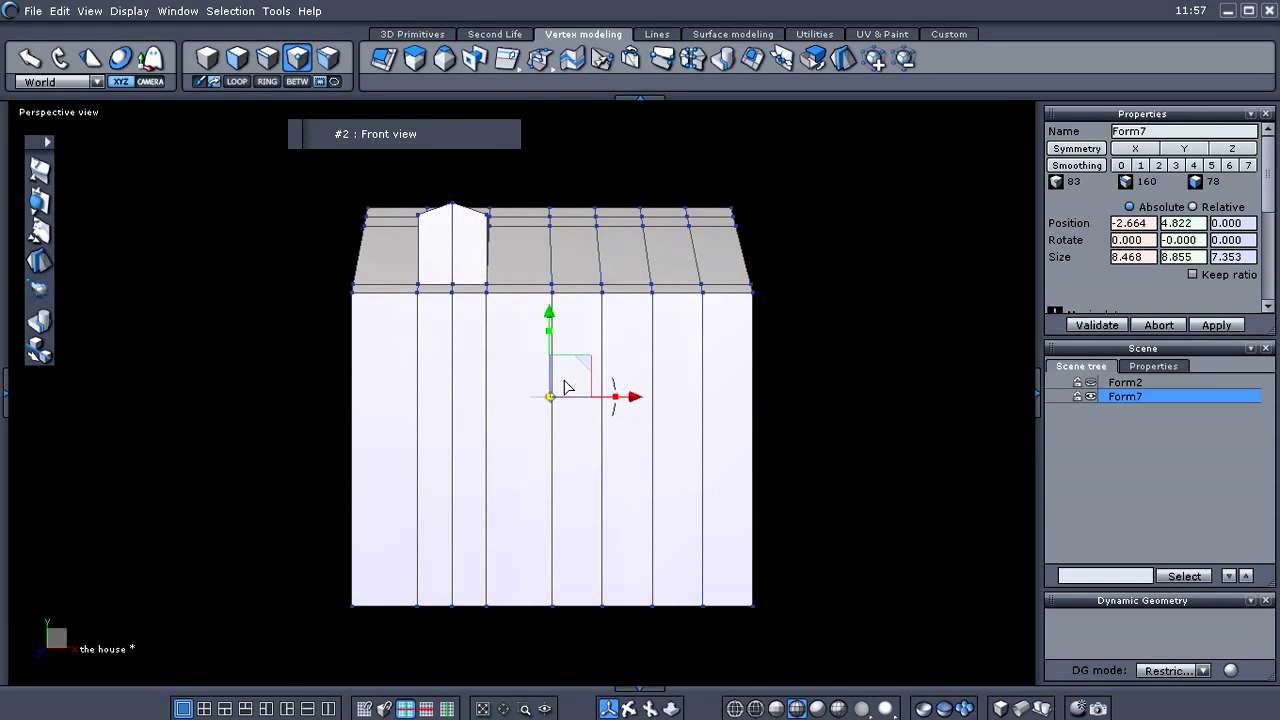
pyautogui.press('p')
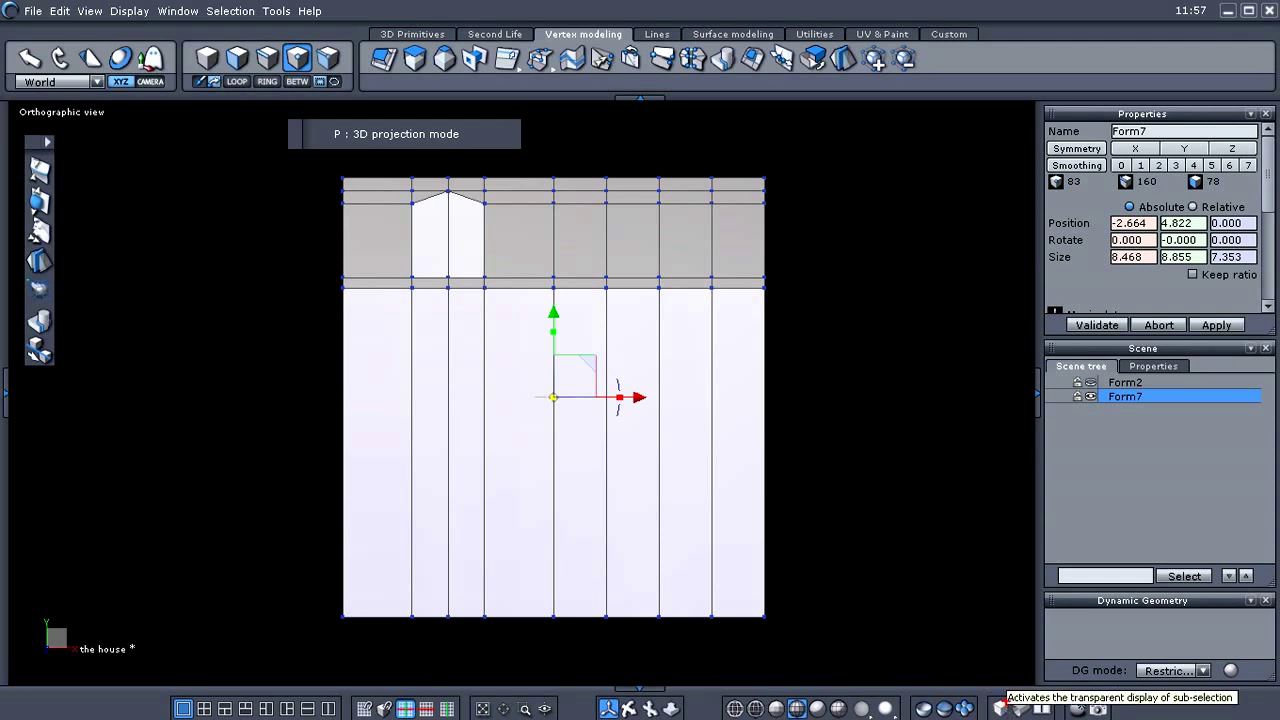
pyautogui.moveTo(1012, 692)
pyautogui.mouseDown()
pyautogui.moveTo(962, 716)
pyautogui.moveTo(1024, 702)
pyautogui.moveTo(988, 684)
pyautogui.mouseUp()
pyautogui.press('Escape')
pyautogui.click(1007, 709)
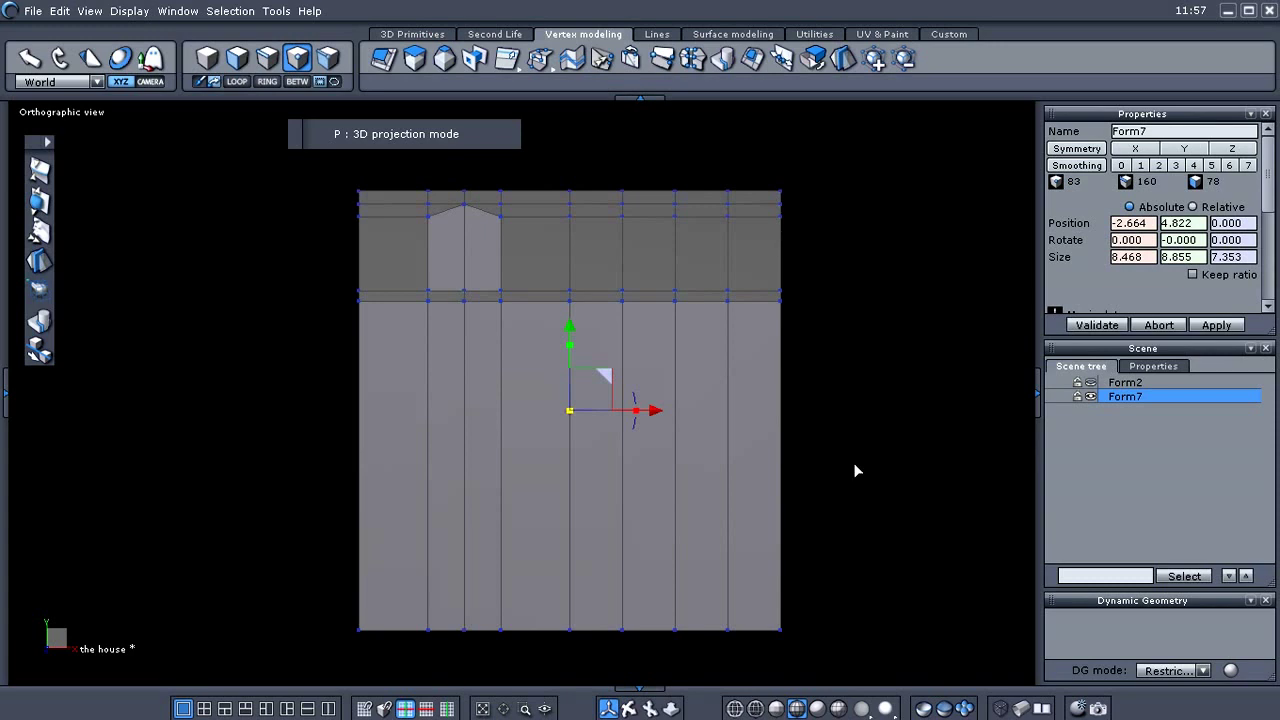
pyautogui.click(1001, 708)
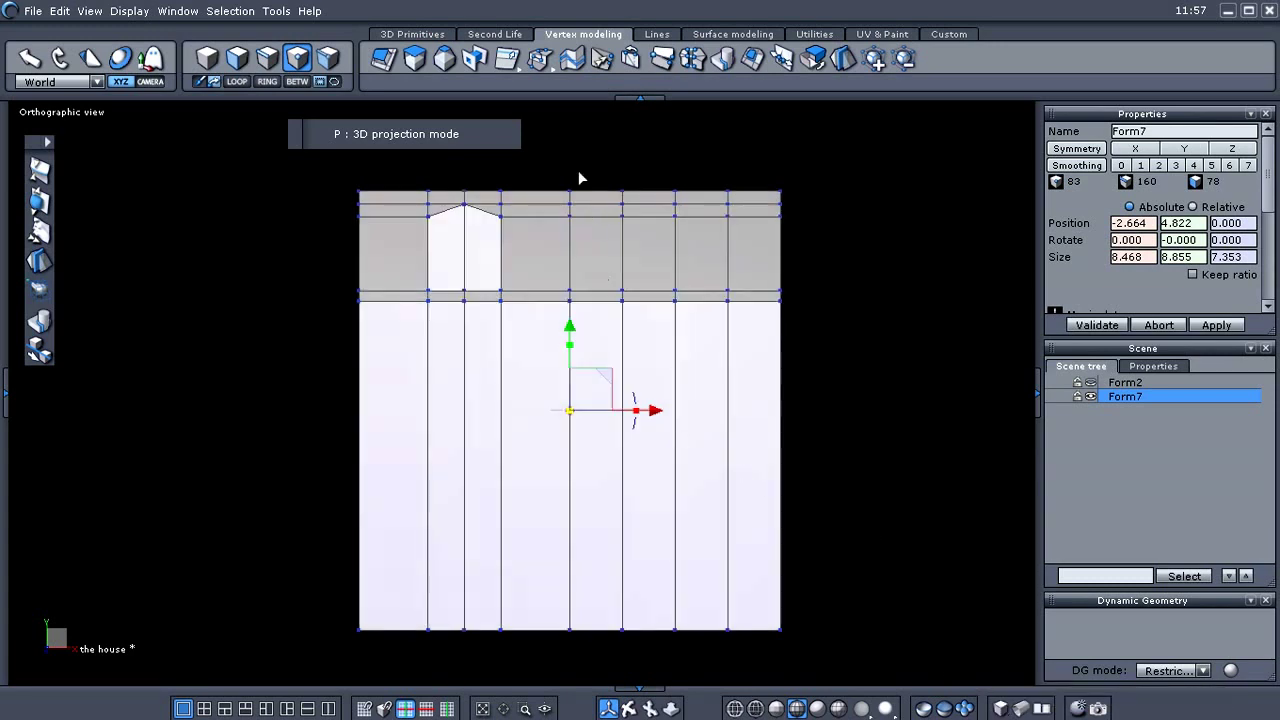
# Box-select all points on the right half of the house and switch to face selection mode
pyautogui.moveTo(545, 156); pyautogui.dragTo(903, 658)
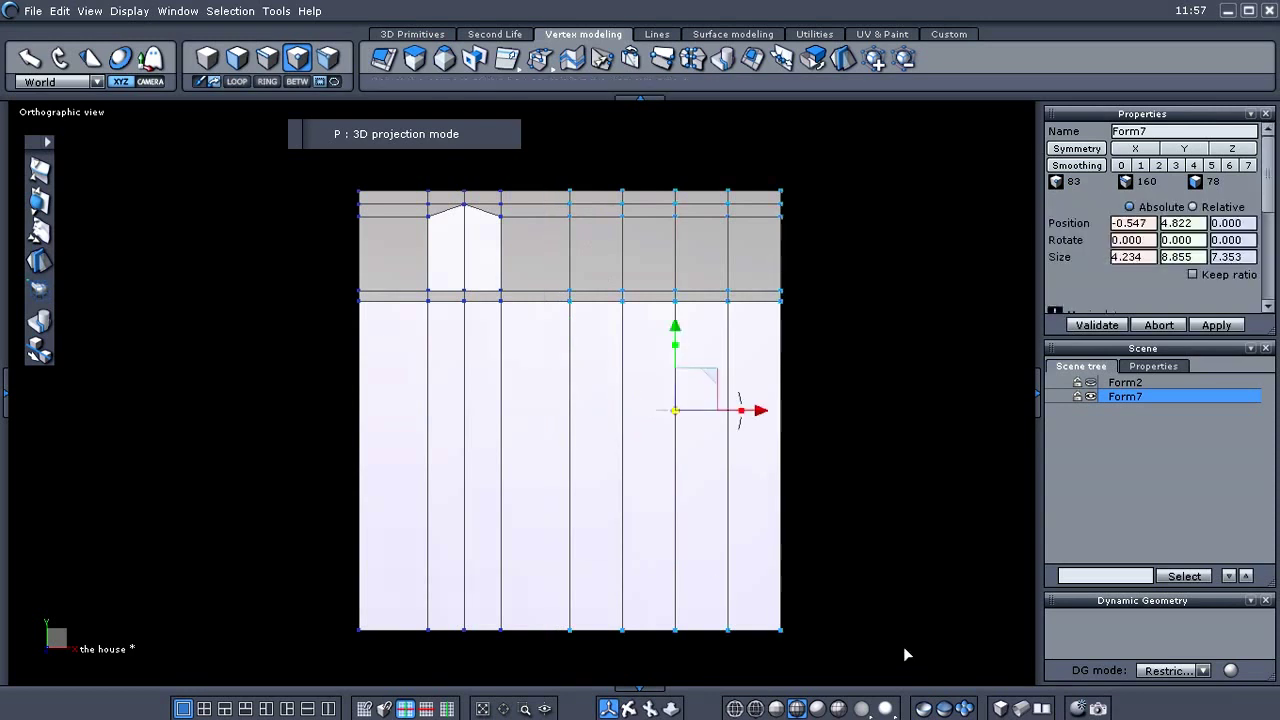
pyautogui.rightClick(885, 620)
pyautogui.click(968, 598)
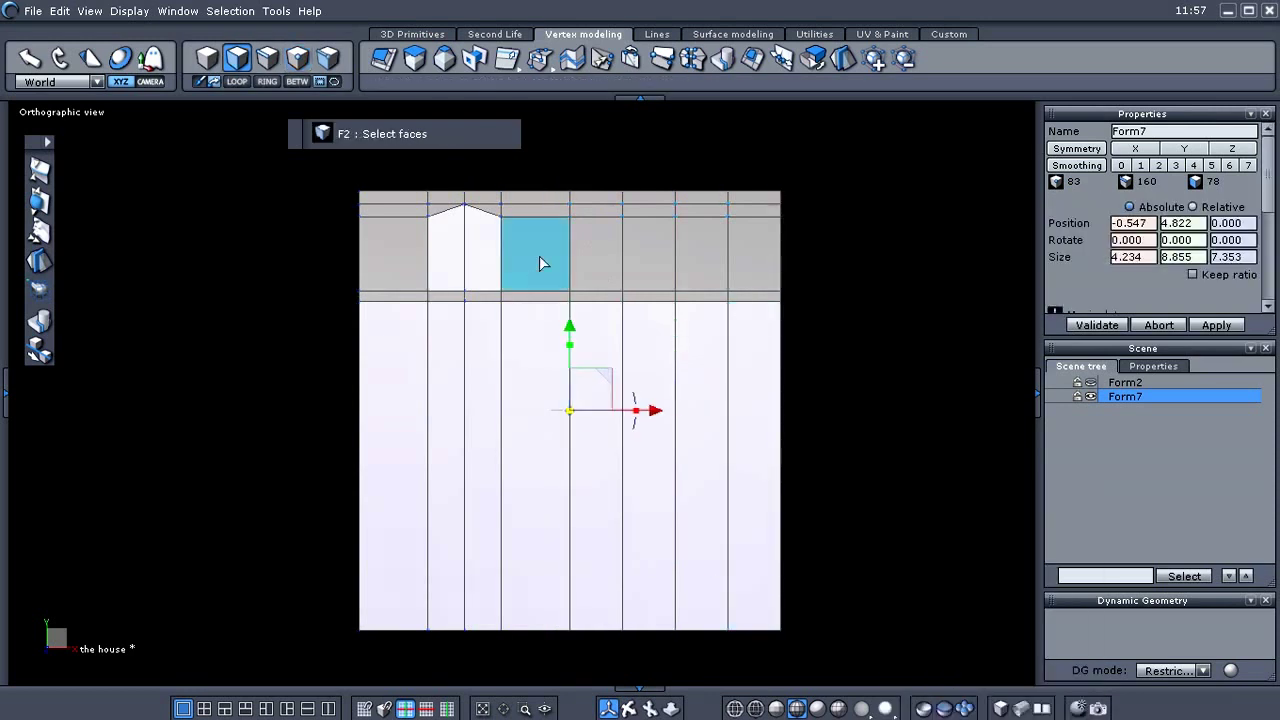
pyautogui.moveTo(543, 157); pyautogui.dragTo(895, 652)
pyautogui.moveTo(895, 652); pyautogui.dragTo(927, 553, button='middle')
pyautogui.click(762, 560)
# In front view, box-select all faces on the right half of the house and delete them
pyautogui.press('KP_2')
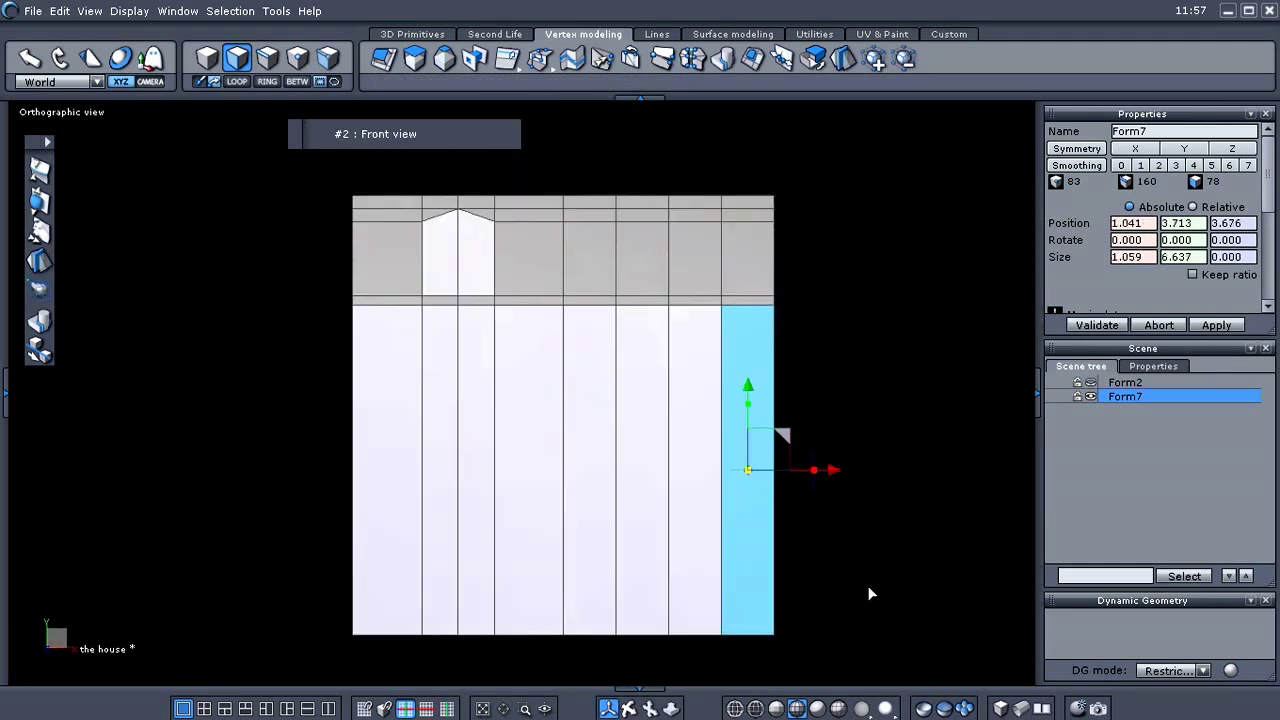
pyautogui.moveTo(521, 175); pyautogui.dragTo(901, 632)
pyautogui.moveTo(901, 632); pyautogui.dragTo(911, 565, button='middle')
pyautogui.press('2')
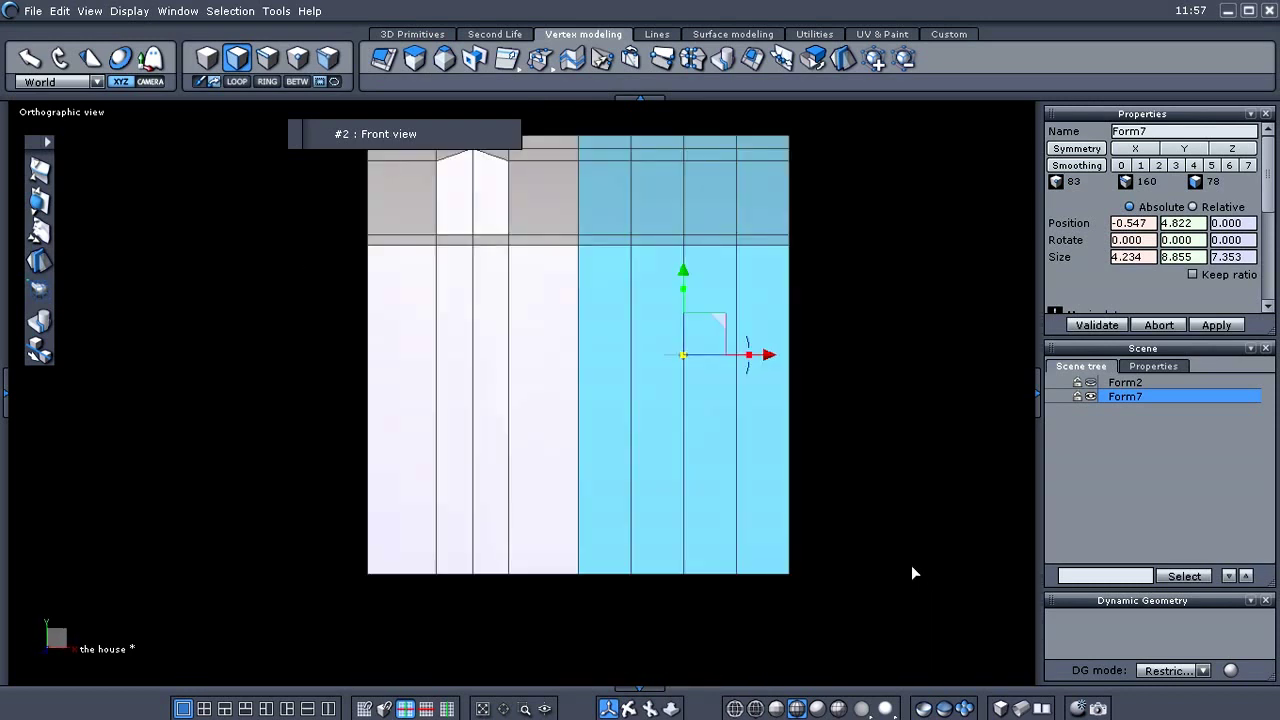
pyautogui.moveTo(905, 460); pyautogui.dragTo(876, 511, button='middle')
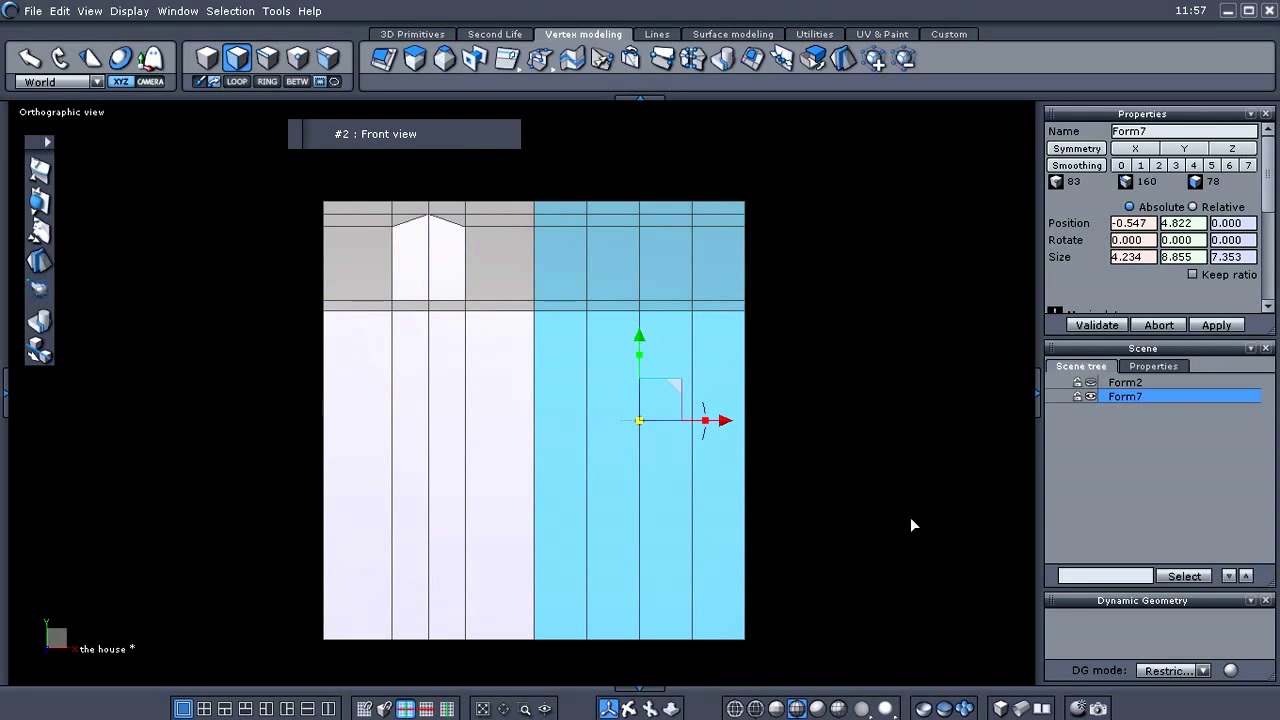
pyautogui.press('Delete')
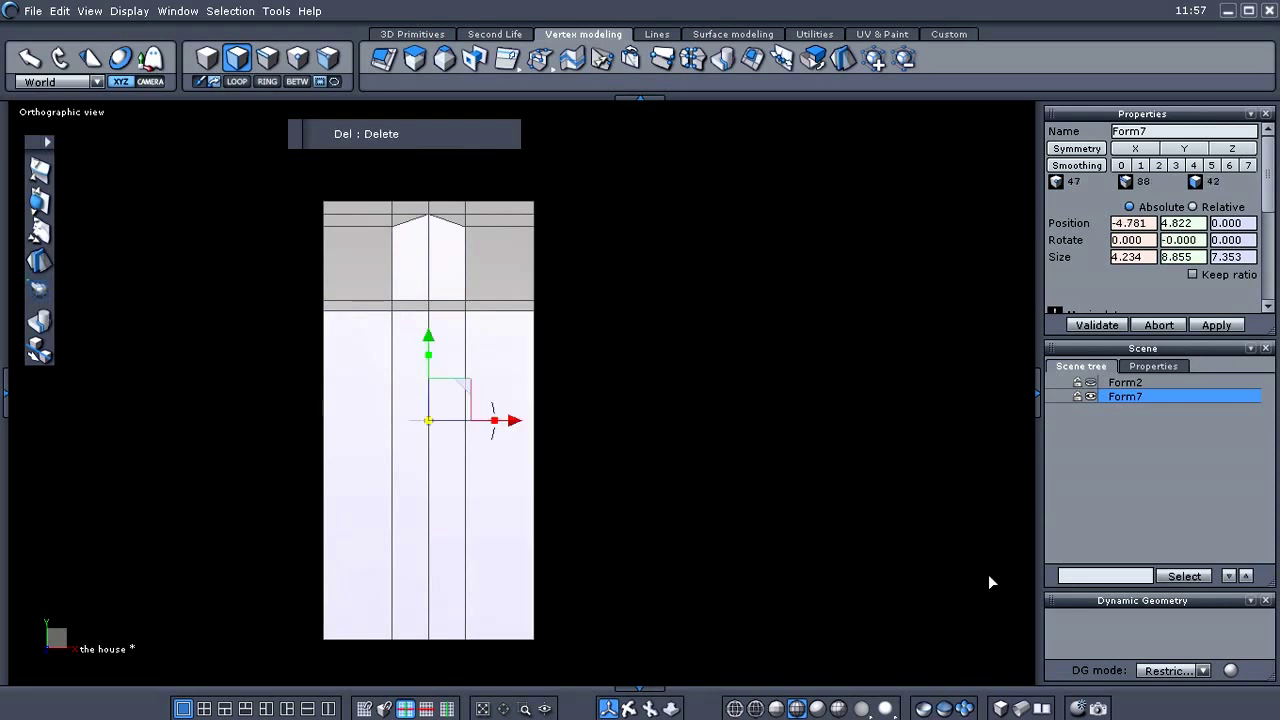
# Switch to perspective projection and examine the remaining half of the house from its open side
pyautogui.moveTo(988, 574); pyautogui.dragTo(791, 553, button='middle')
pyautogui.press('p')
pyautogui.scroll(3, 728, 523)
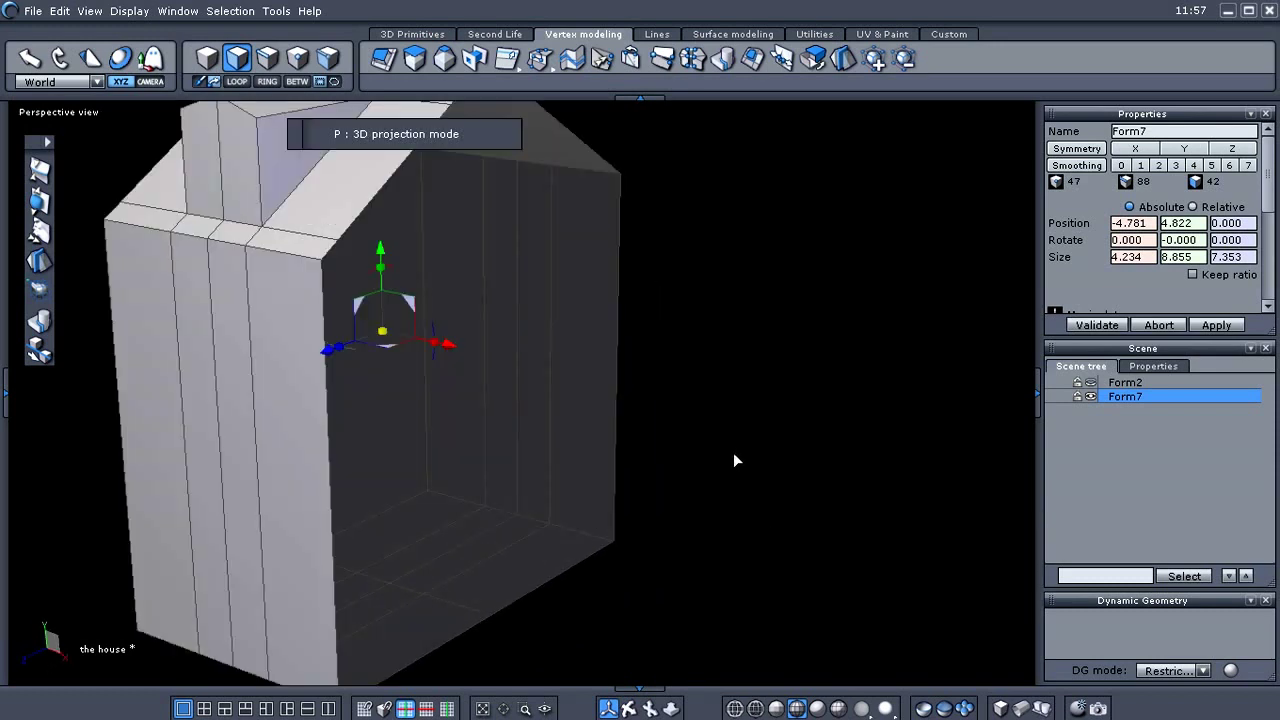
pyautogui.moveTo(733, 453); pyautogui.dragTo(880, 540, button='middle')
pyautogui.scroll(-3, 774, 497)
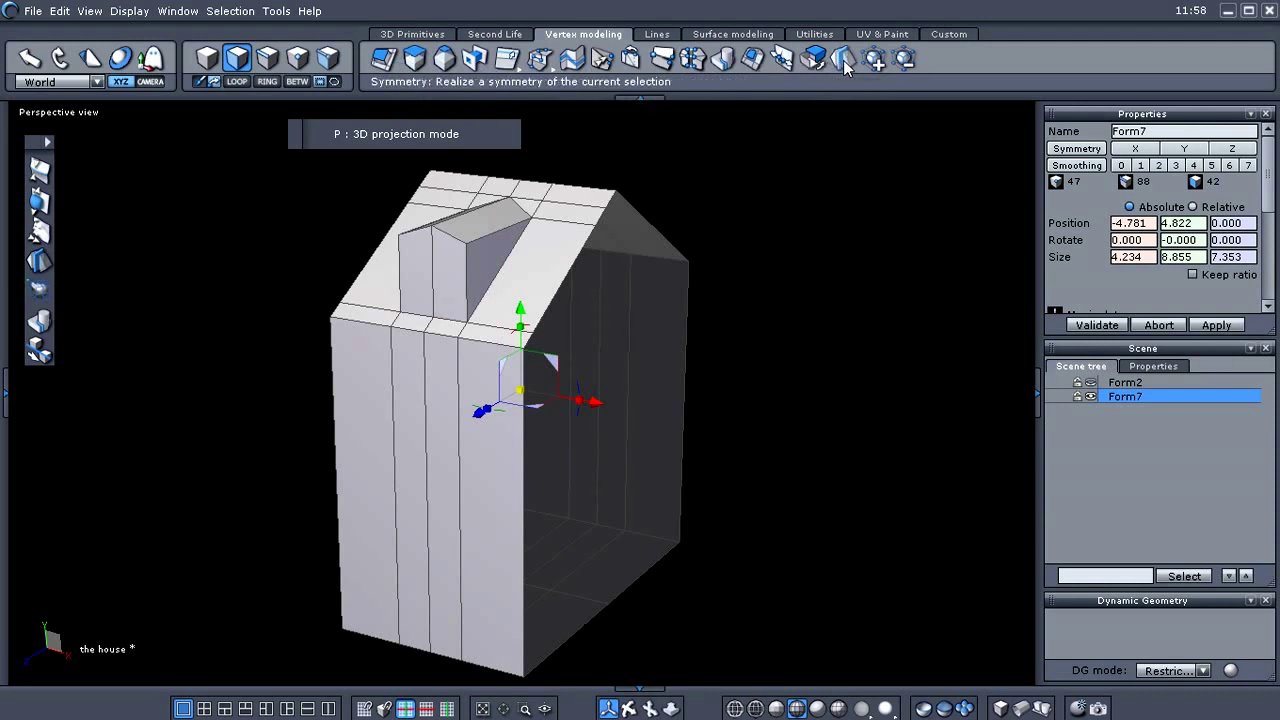
pyautogui.hotkey('ctrl', '2')
pyautogui.moveTo(840, 46)
pyautogui.mouseDown()
pyautogui.moveTo(816, 56)
pyautogui.moveTo(822, 40)
pyautogui.mouseUp()
pyautogui.press('Escape')
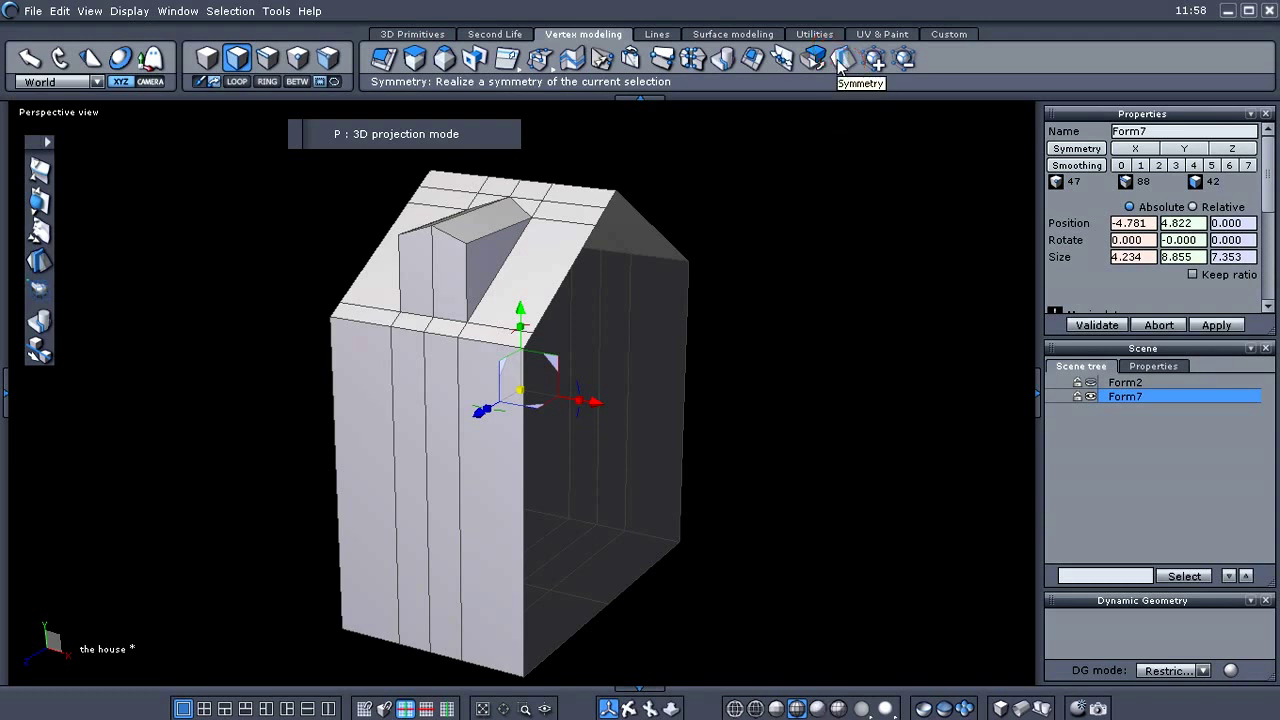
# Mirror the remaining half of the house across its open side with Symmetry, using that bounding-box face as the mirror plane
pyautogui.click(843, 60)
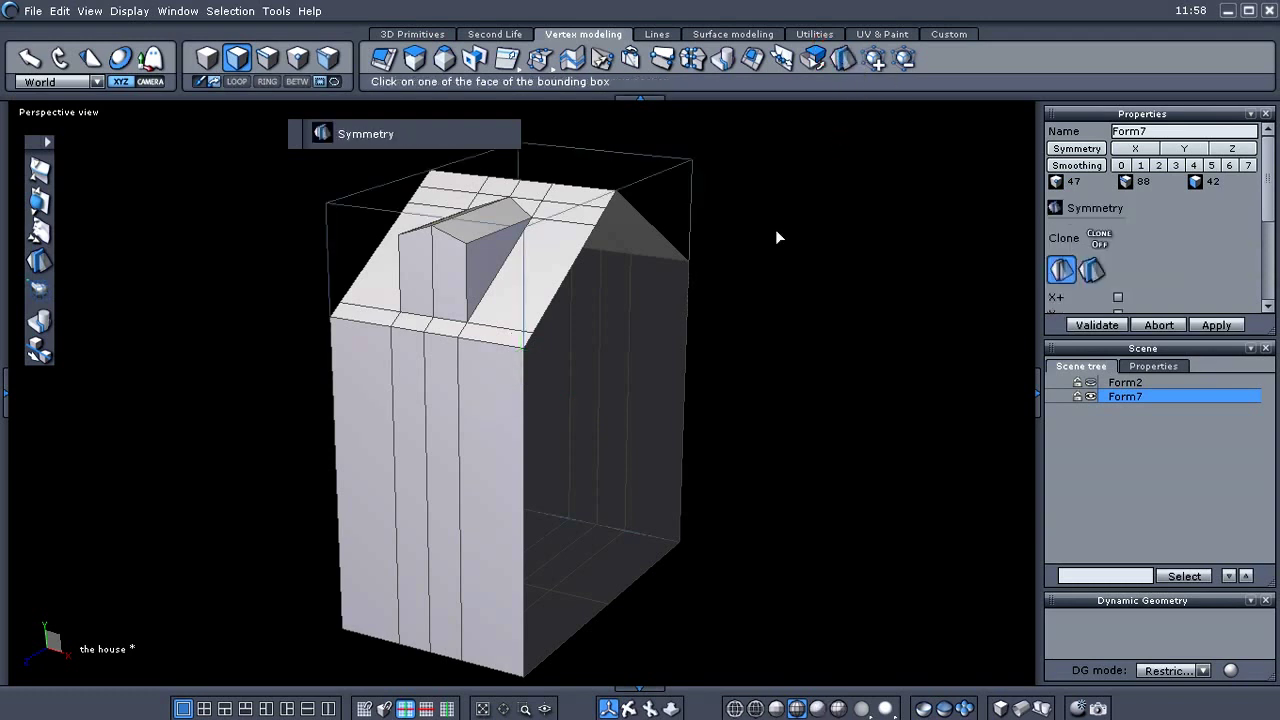
pyautogui.moveTo(781, 269); pyautogui.dragTo(810, 300, button='middle')
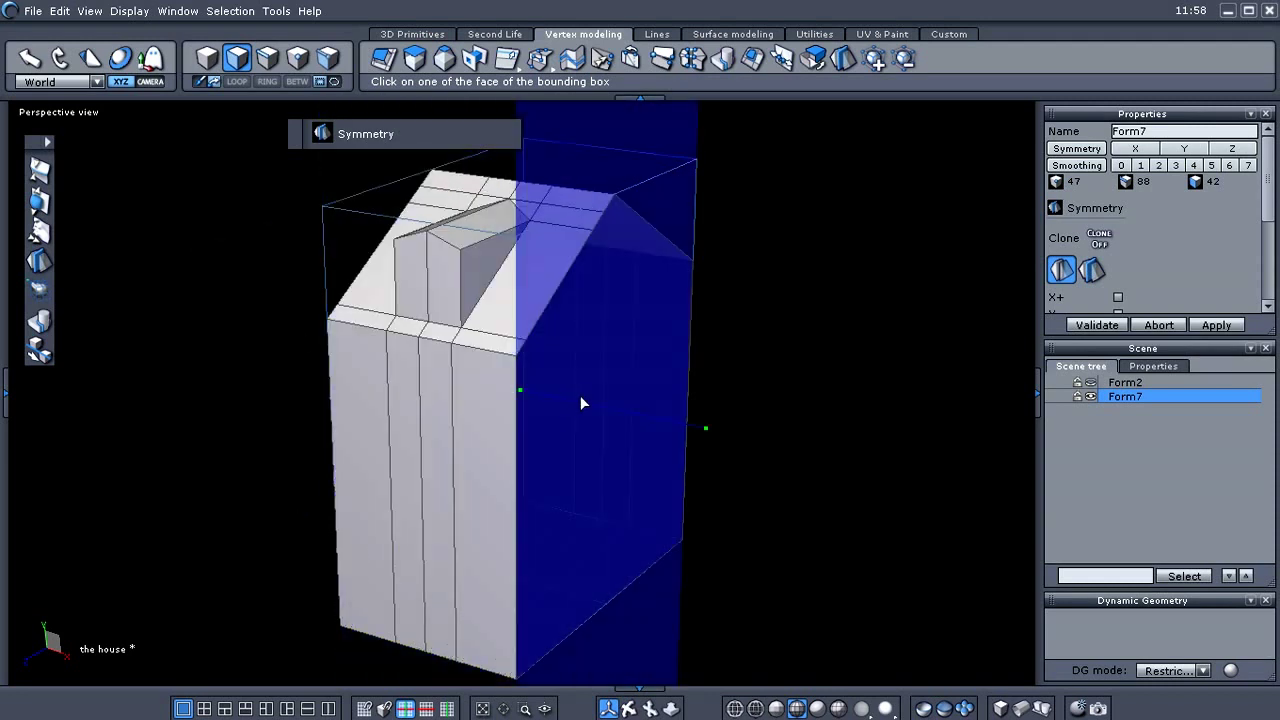
pyautogui.click(619, 396)
pyautogui.moveTo(819, 379); pyautogui.dragTo(791, 377, button='middle')
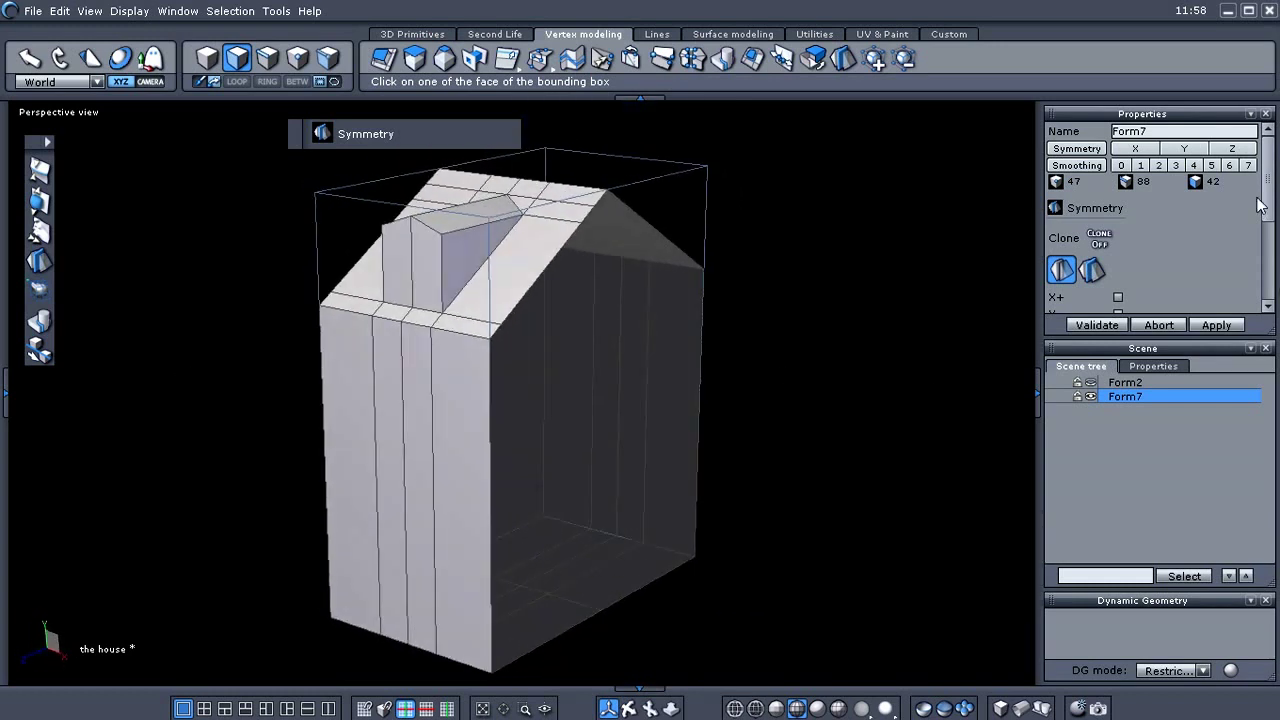
pyautogui.scroll(-3, 1268, 212)
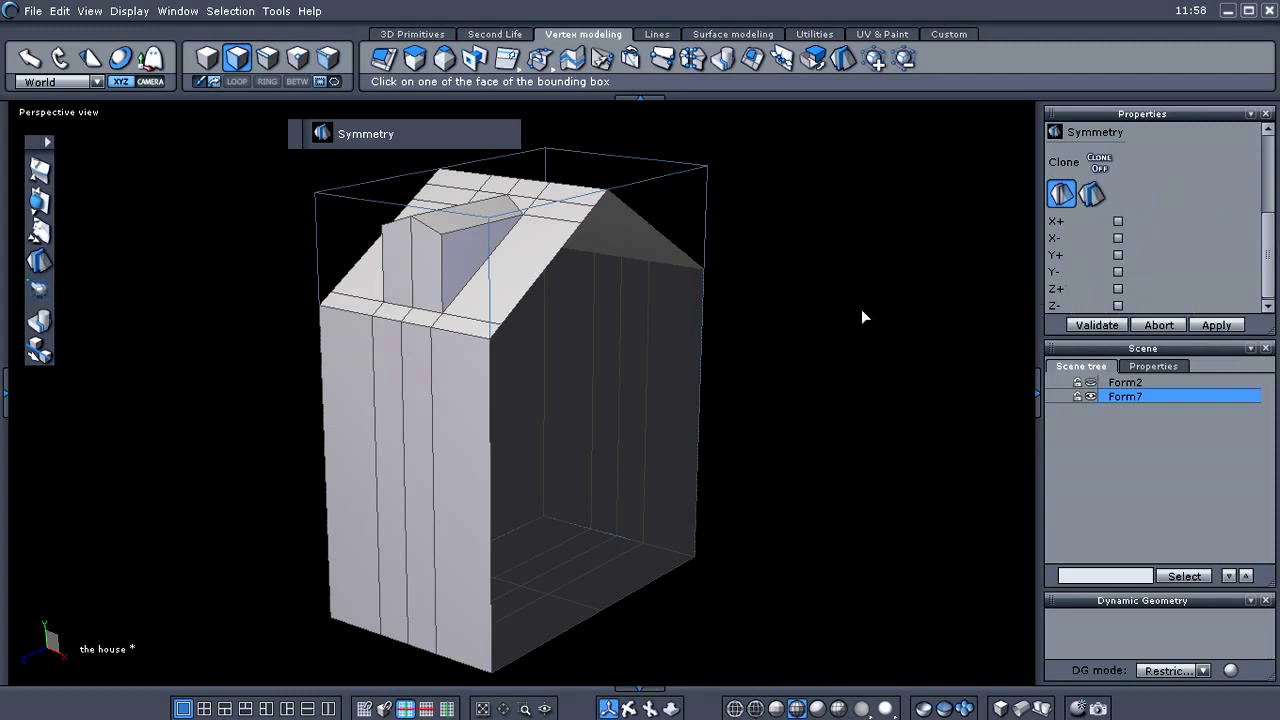
pyautogui.click(623, 400)
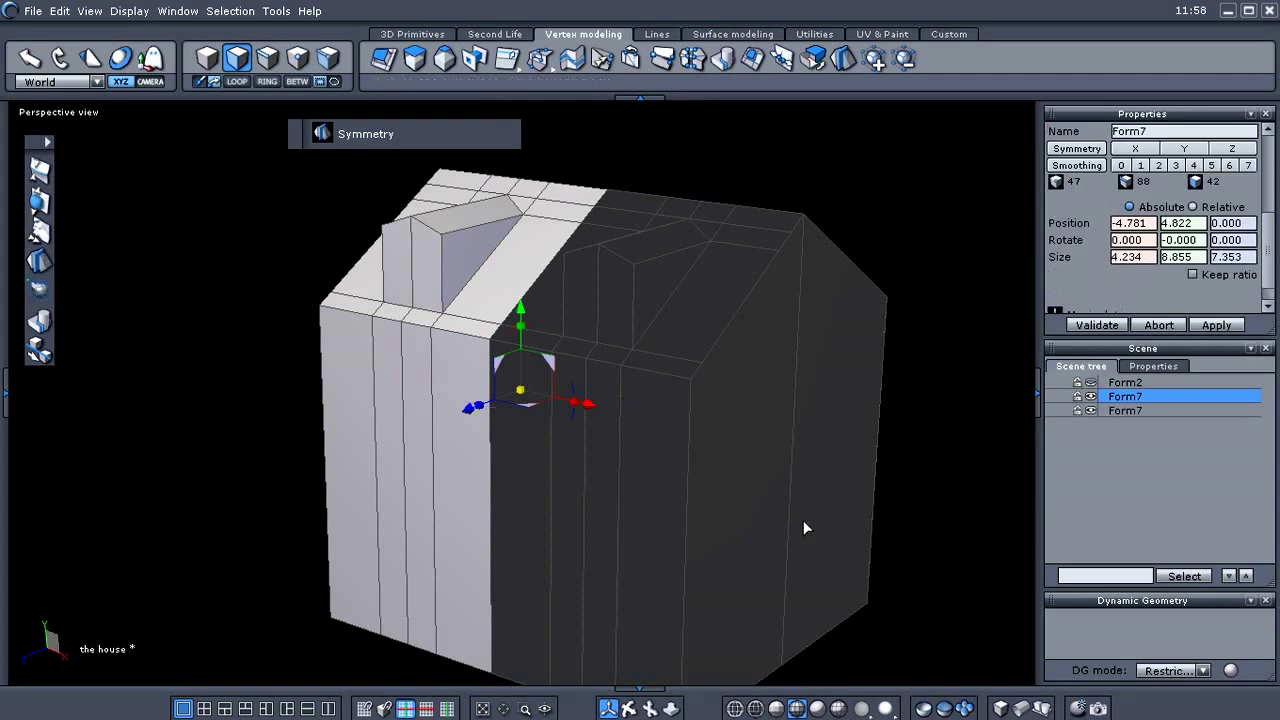
# Select both Form7 halves and join them into one object with Weld
pyautogui.moveTo(934, 471); pyautogui.dragTo(851, 491, button='middle')
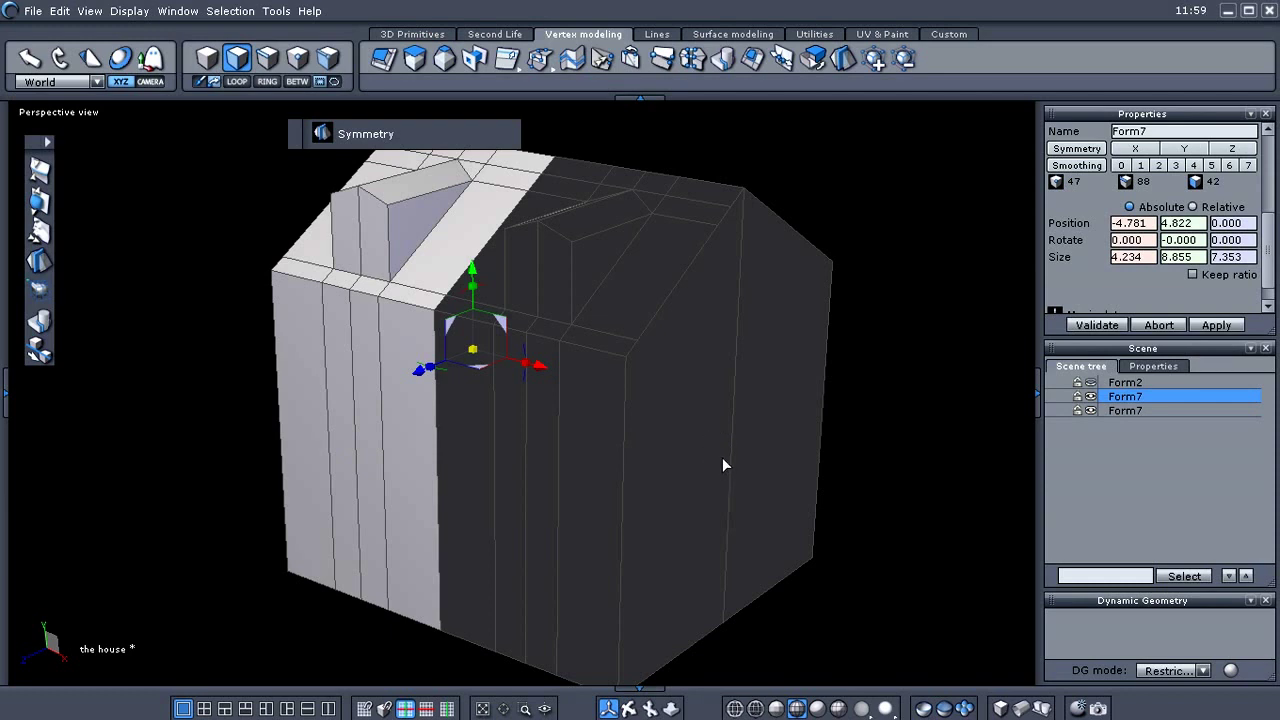
pyautogui.moveTo(717, 463); pyautogui.dragTo(709, 489, button='middle')
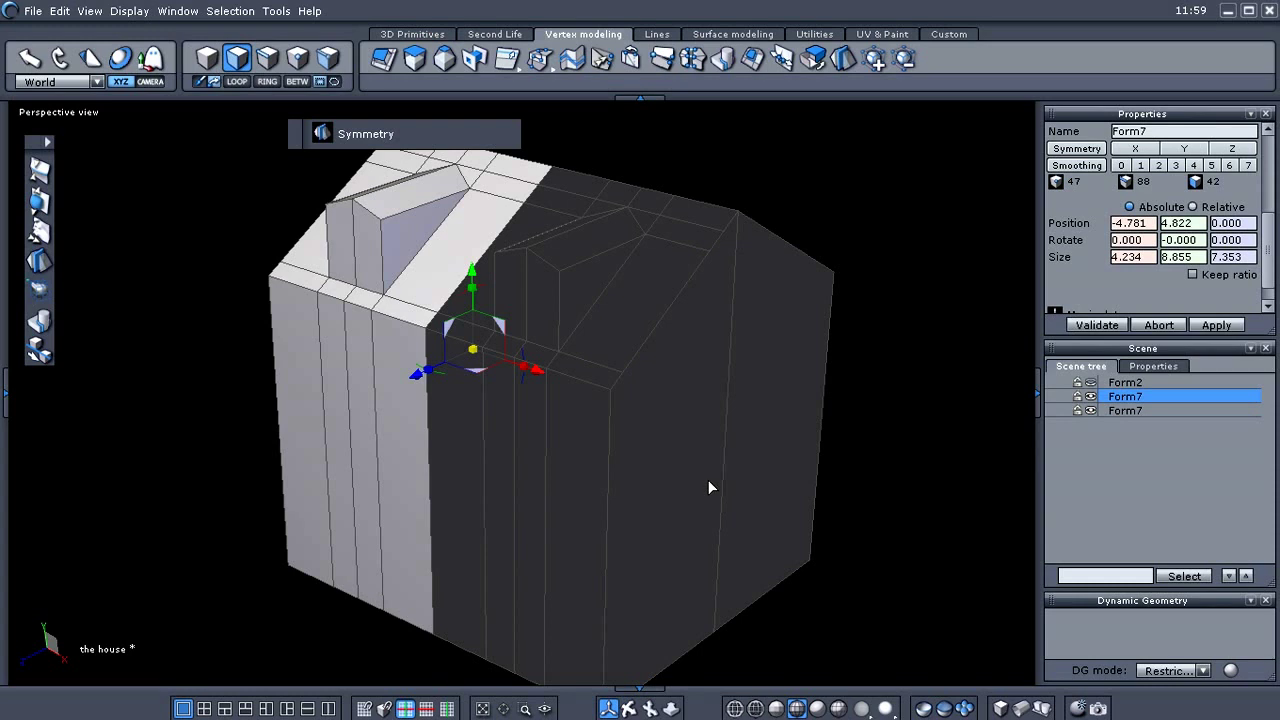
pyautogui.moveTo(726, 492); pyautogui.dragTo(737, 464, button='middle')
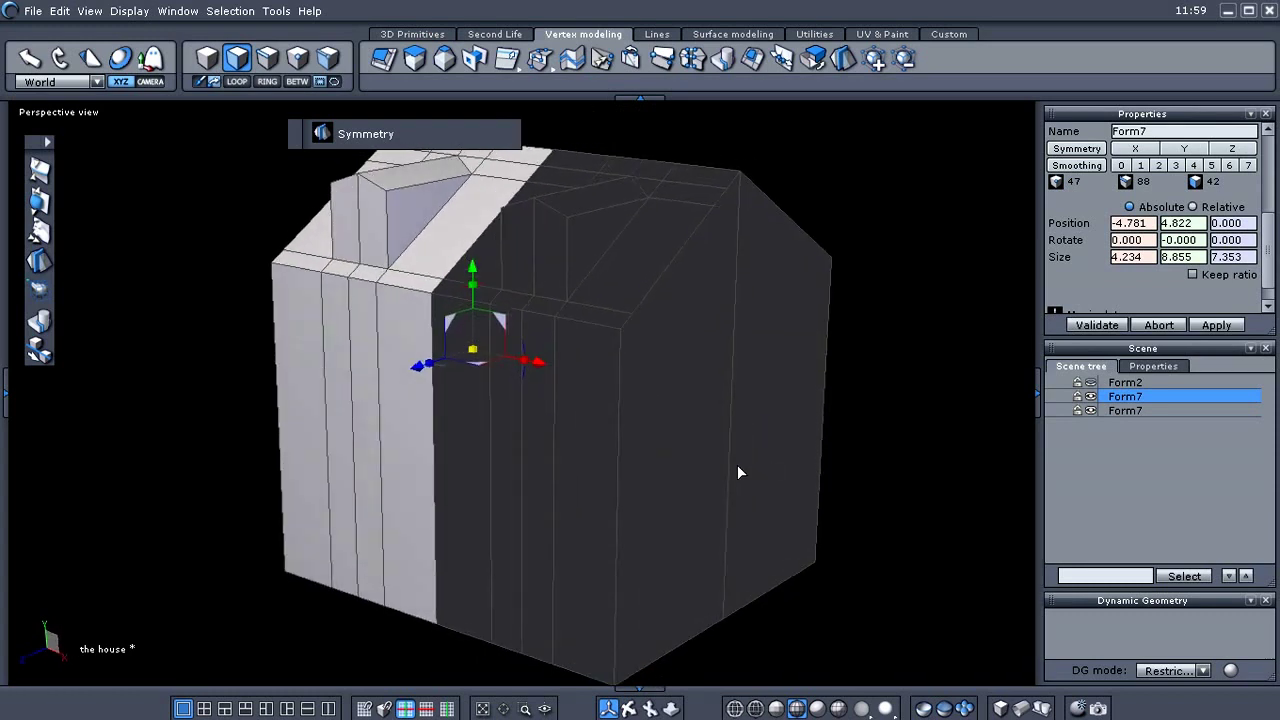
pyautogui.click(814, 34)
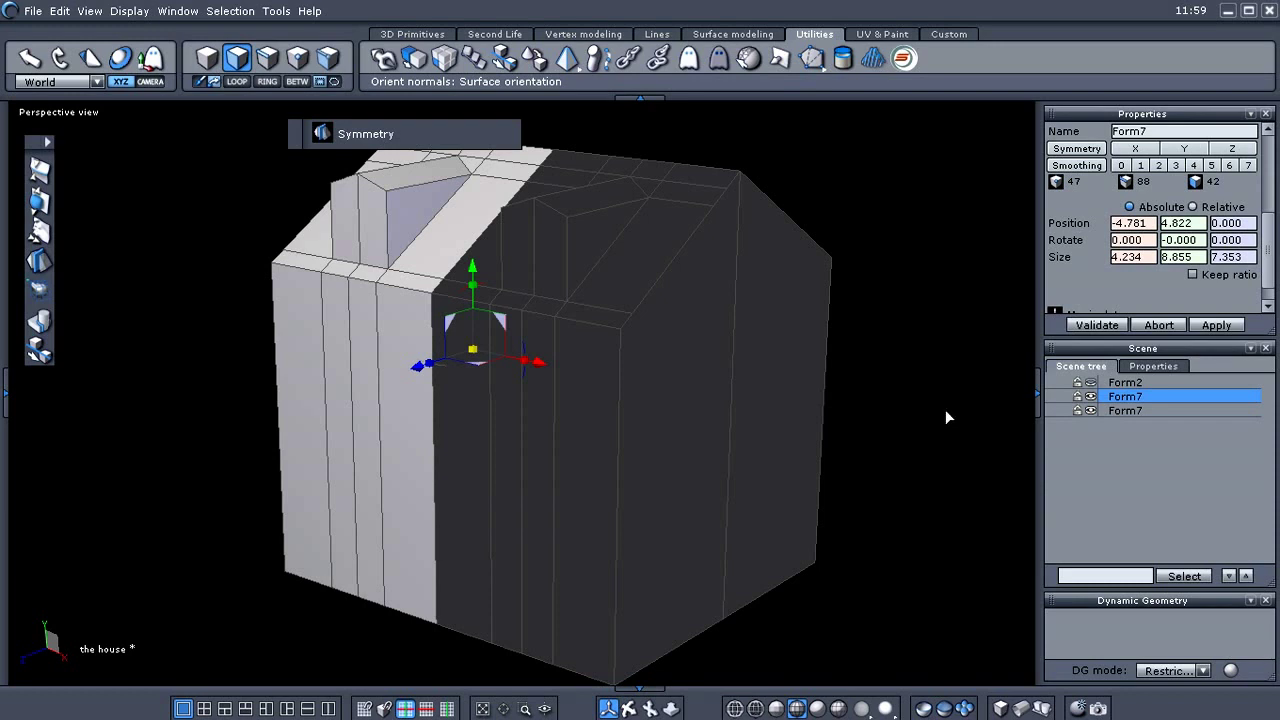
pyautogui.keyDown('ctrl'); pyautogui.click(1145, 411); pyautogui.keyUp('ctrl')
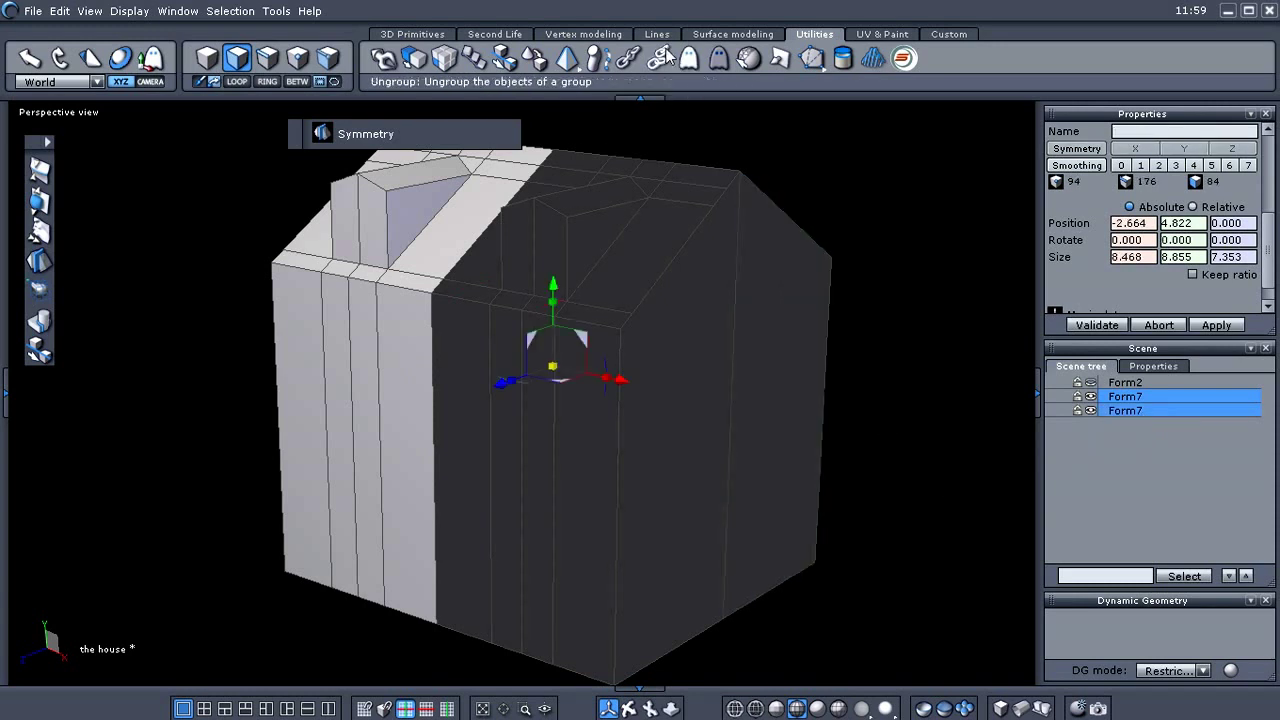
pyautogui.click(586, 36)
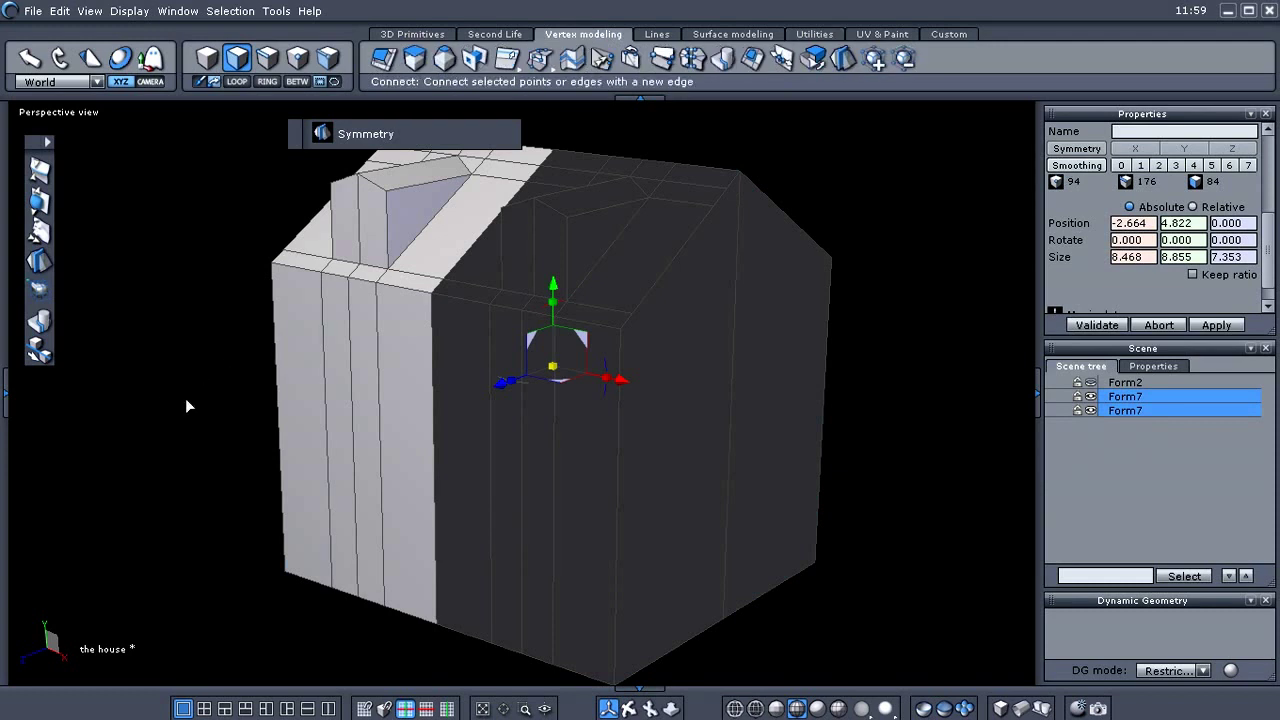
pyautogui.click(722, 60)
# Examine the welded house and its two dormers from both sides in perspective
pyautogui.moveTo(886, 380); pyautogui.dragTo(866, 409, button='middle')
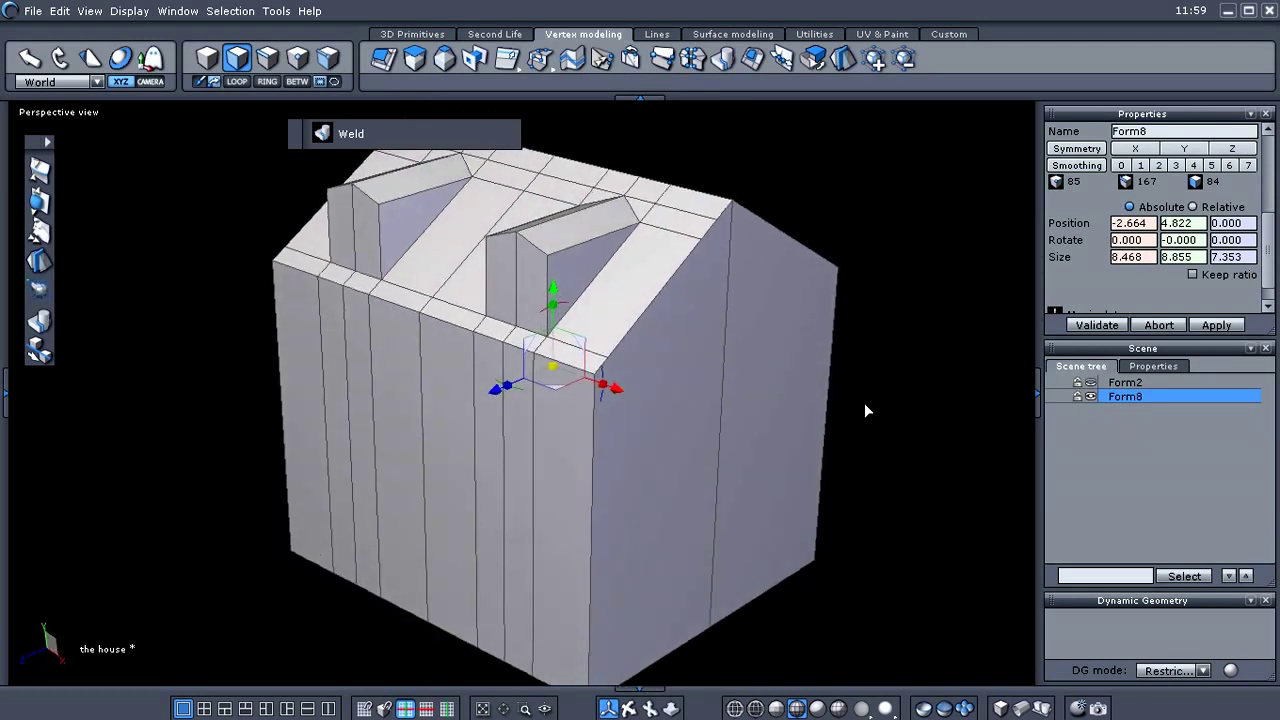
pyautogui.moveTo(730, 452); pyautogui.dragTo(778, 433, button='middle')
pyautogui.scroll(3, 384, 480)
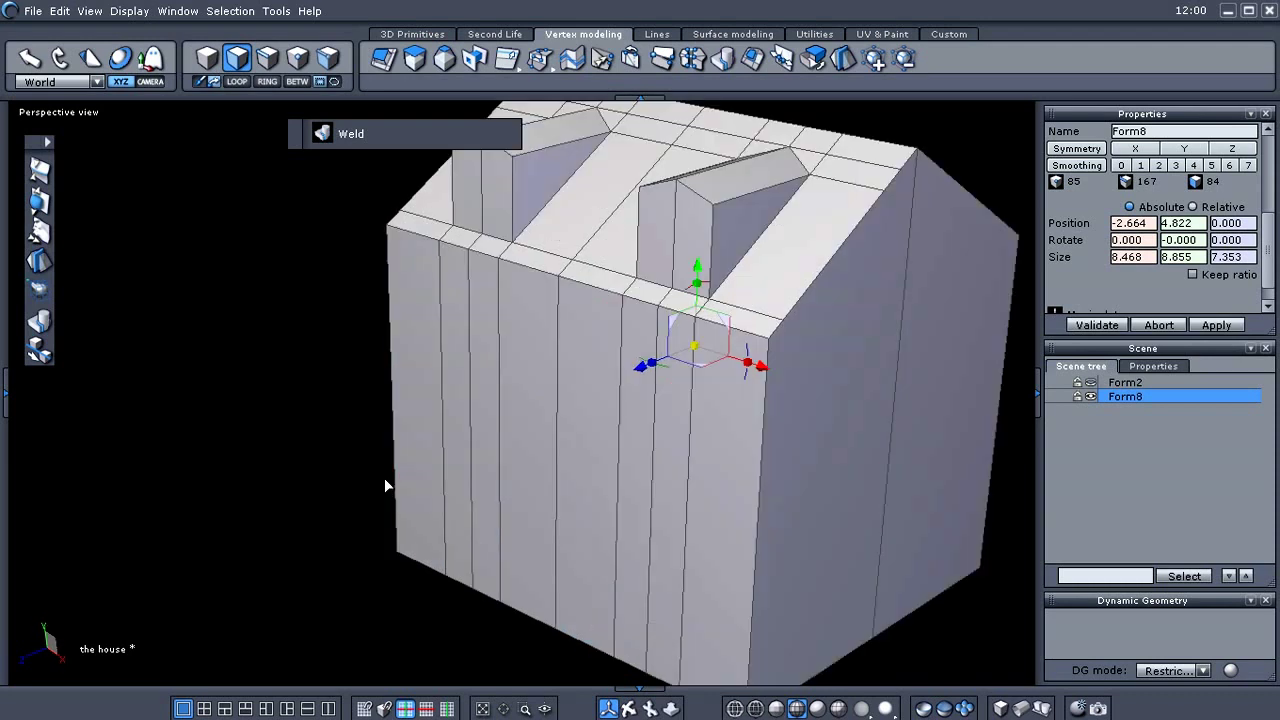
pyautogui.scroll(-2, 293, 487)
pyautogui.moveTo(294, 500); pyautogui.dragTo(260, 500, button='middle')
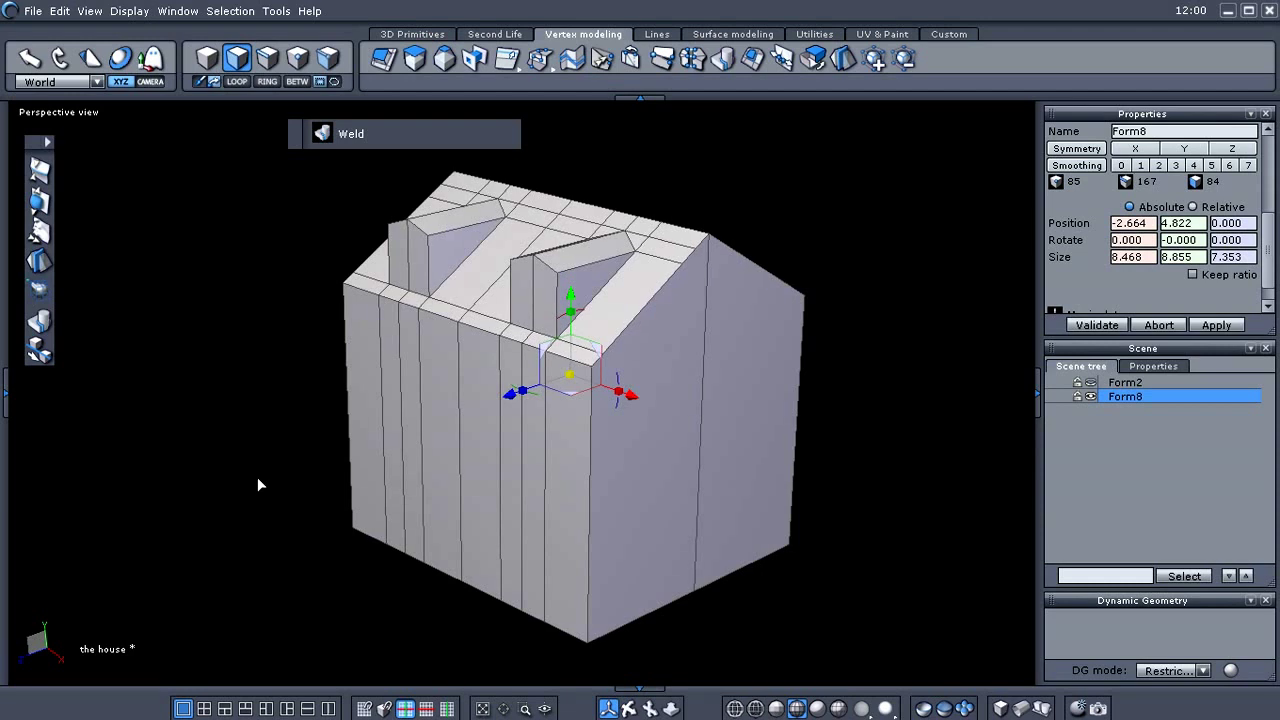
pyautogui.scroll(5, 257, 478)
pyautogui.moveTo(200, 460); pyautogui.dragTo(908, 456, button='middle')
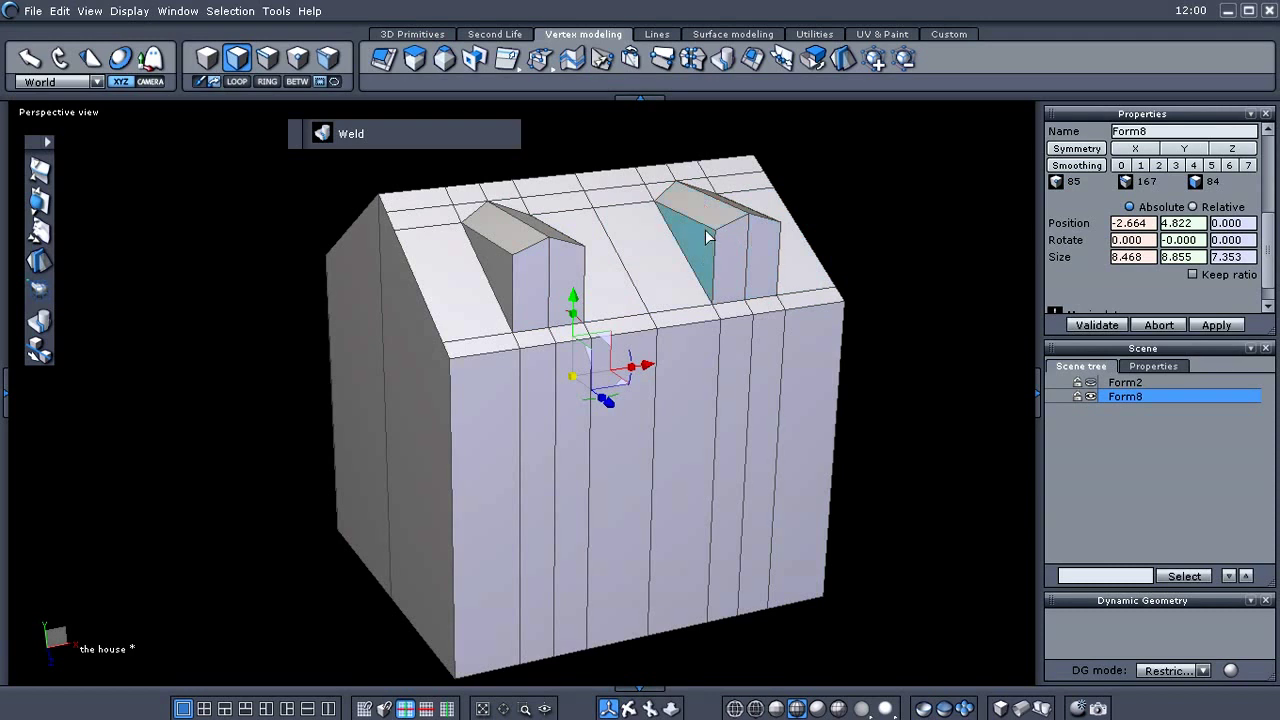
pyautogui.moveTo(533, 249); pyautogui.dragTo(666, 443, button='middle')
# Make the hidden Form2 part of the house visible beside the welded part
pyautogui.click(1092, 383)
pyautogui.click(620, 393)
pyautogui.scroll(3, 620, 394)
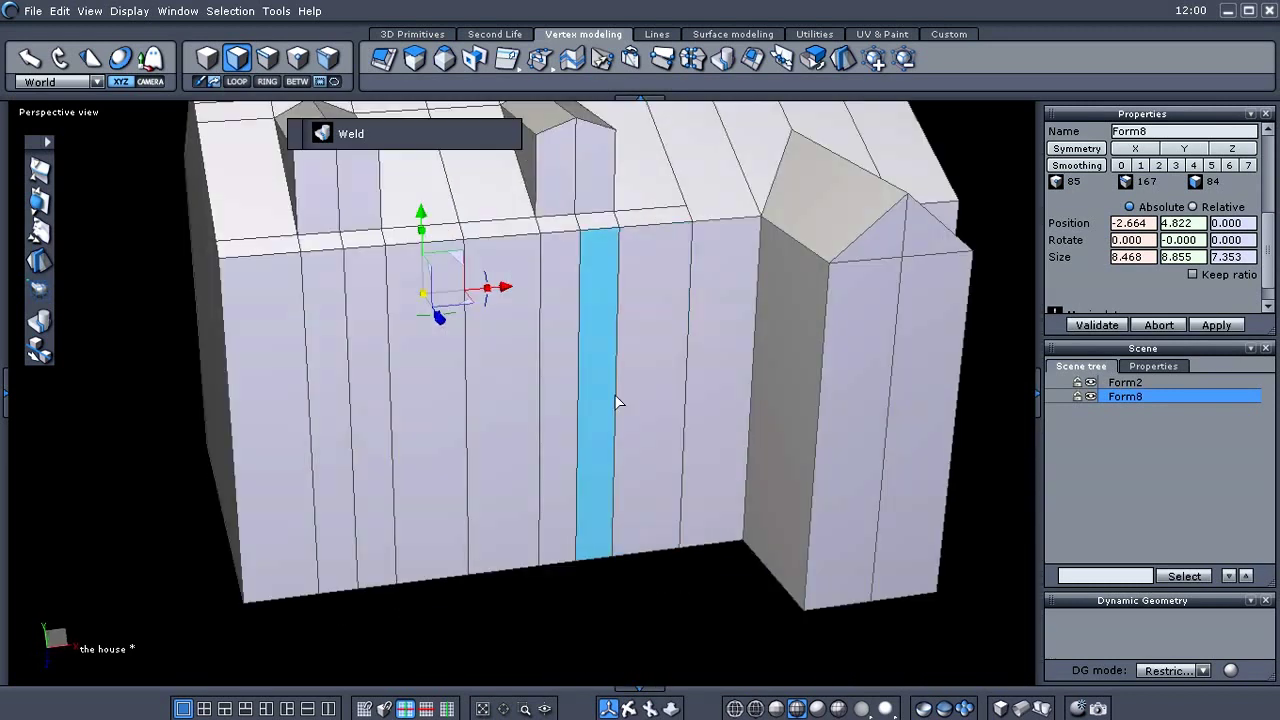
pyautogui.moveTo(614, 400); pyautogui.dragTo(727, 462, button='middle')
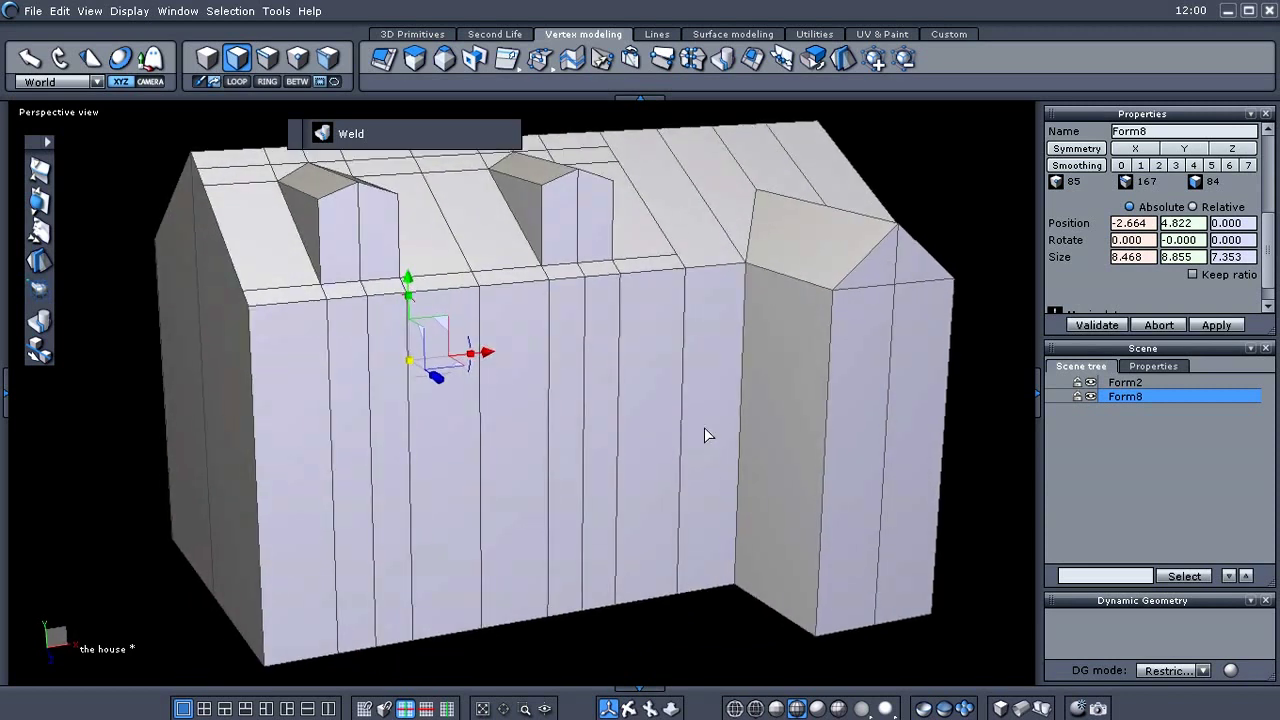